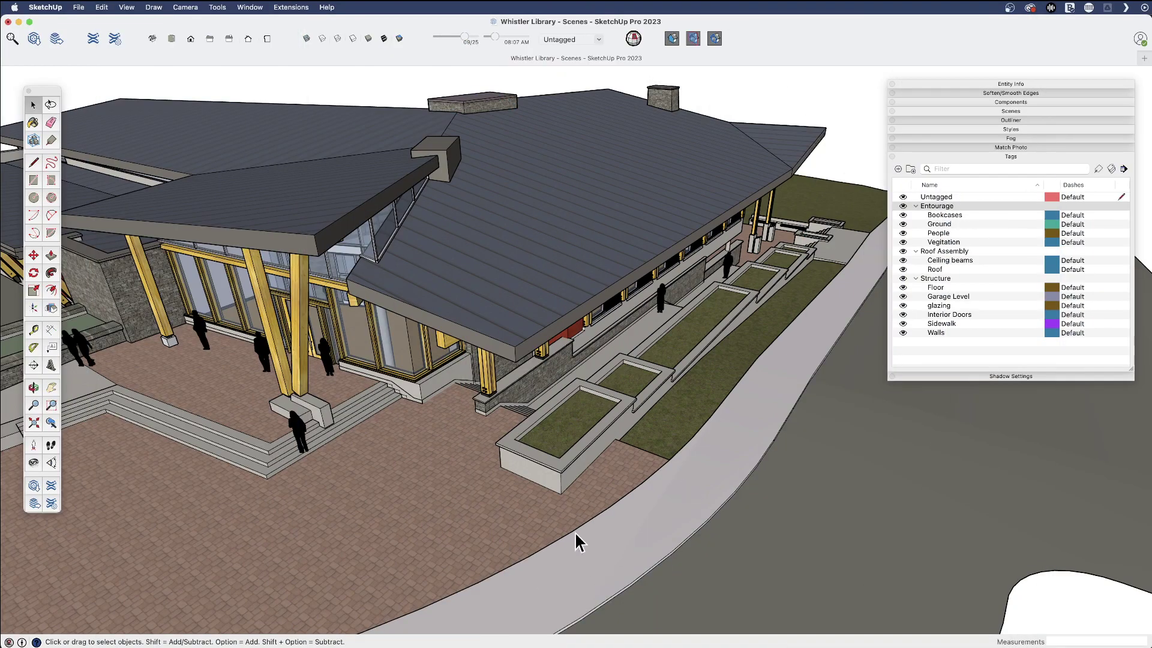
click(537, 386)
middle_drag(591, 412, 689, 464)
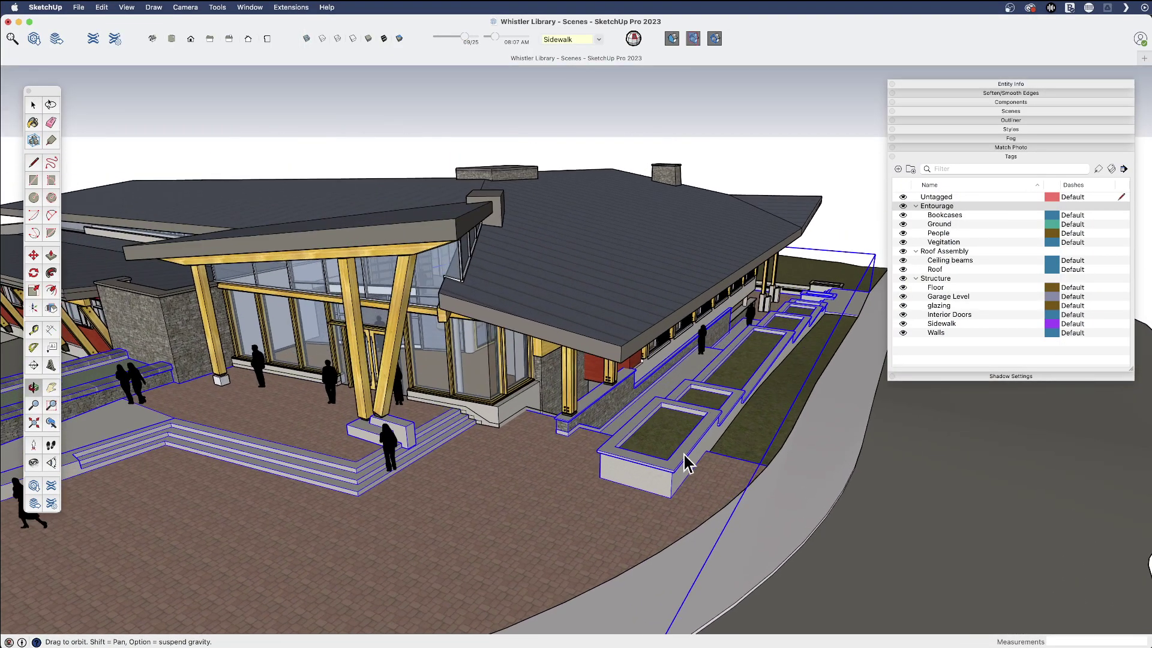
click(599, 177)
middle_drag(506, 342, 488, 389)
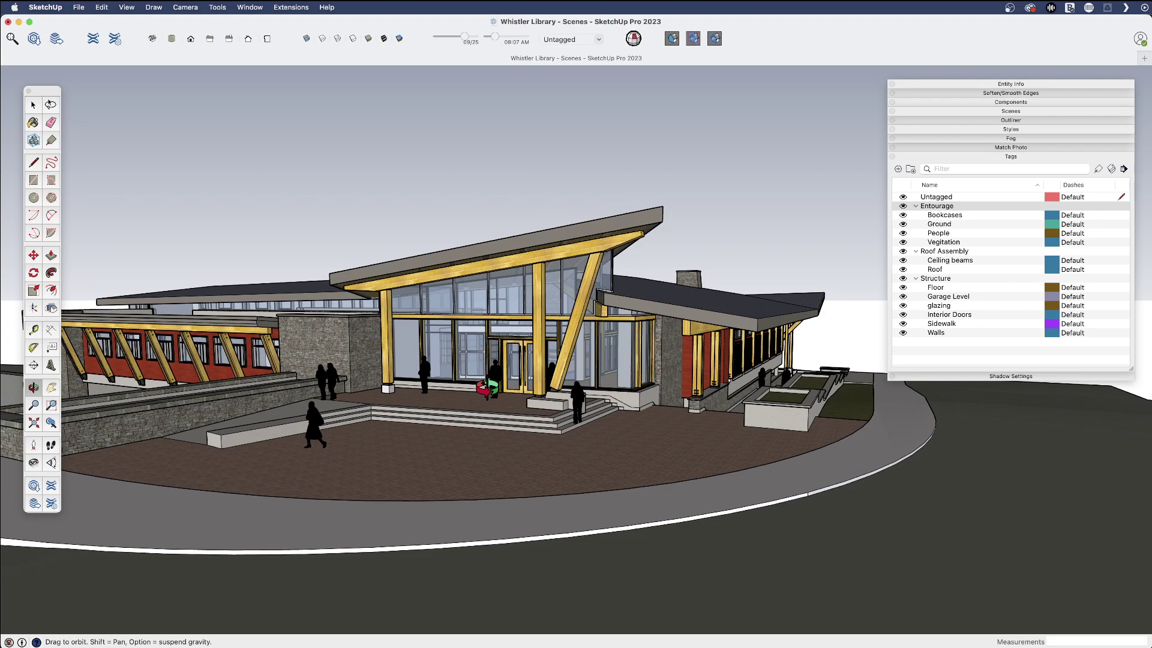
middle_drag(616, 392, 547, 403)
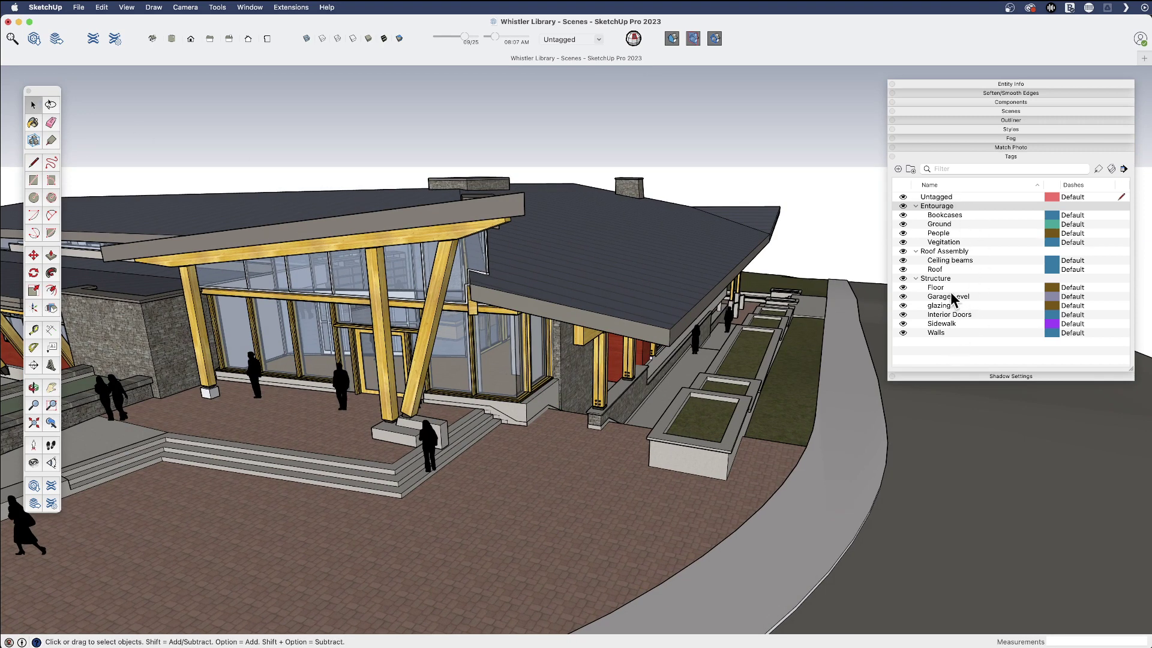
Place a section plane parallel to the library's east side, in front of the planters, and name it East Elevation.
click(34, 365)
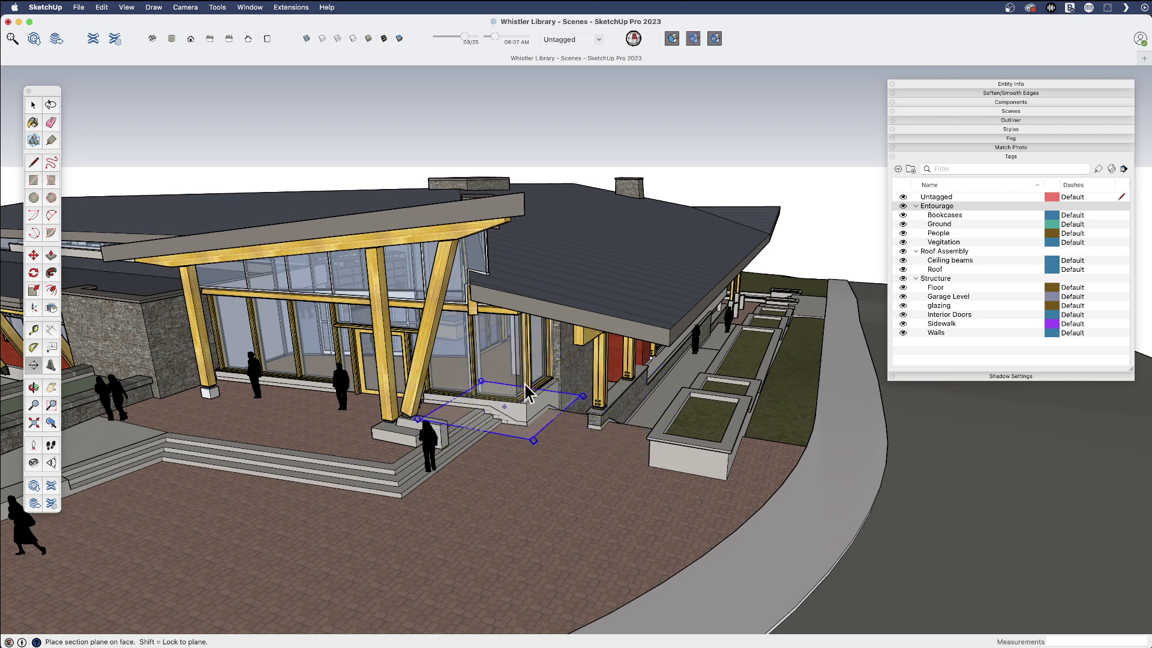
click(637, 427)
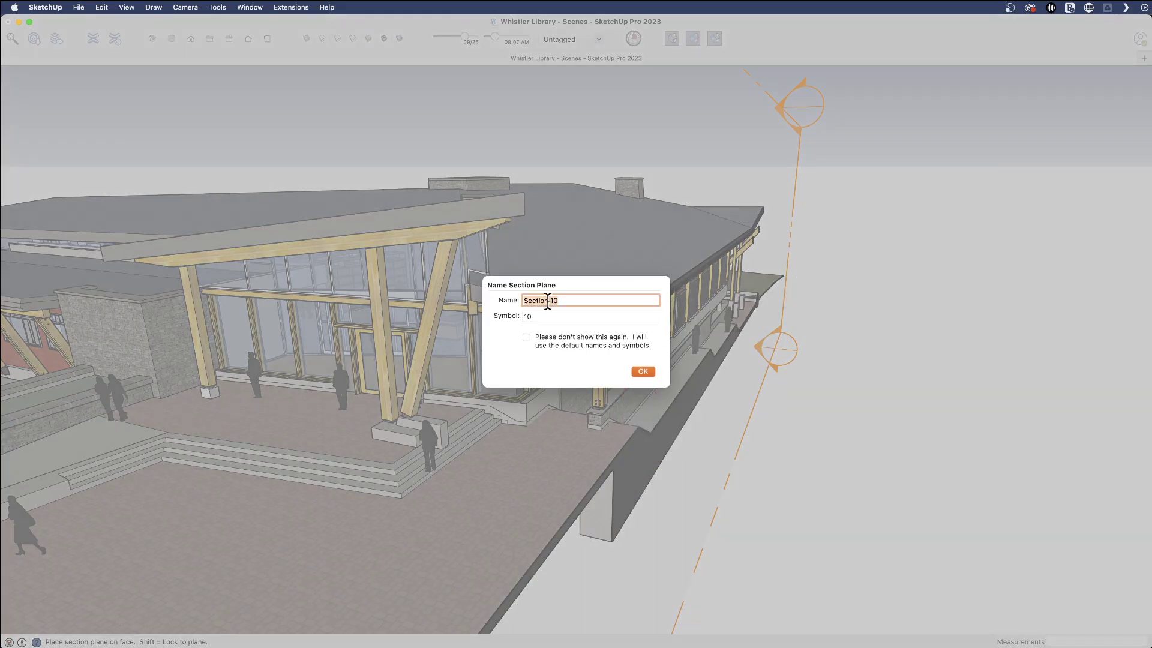
text(East Eleva)
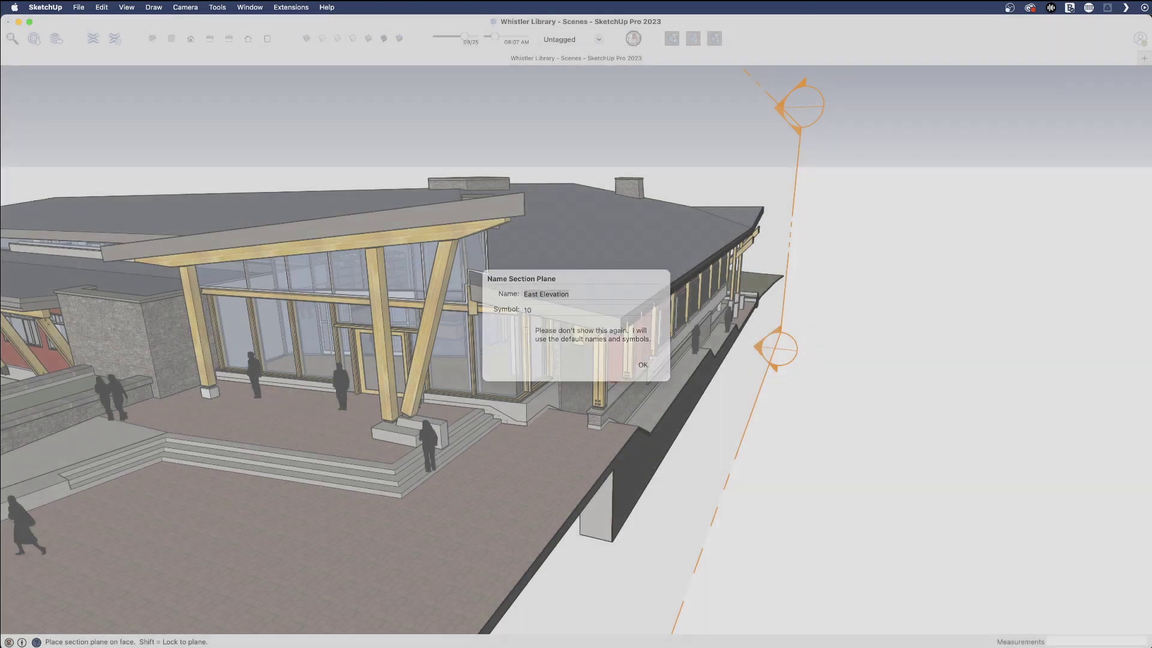
key(Return)
middle_drag(748, 353, 545, 406)
key(space)
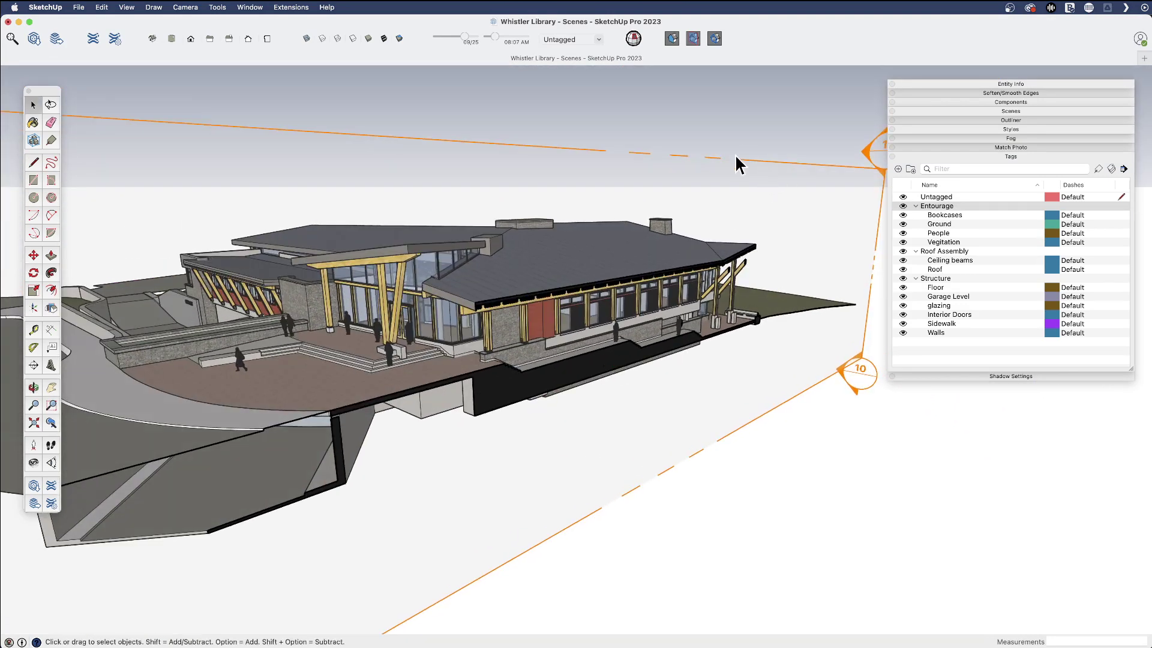
Try out the section display toggles for cuts, fill and planes, and hide the section plane.
click(125, 7)
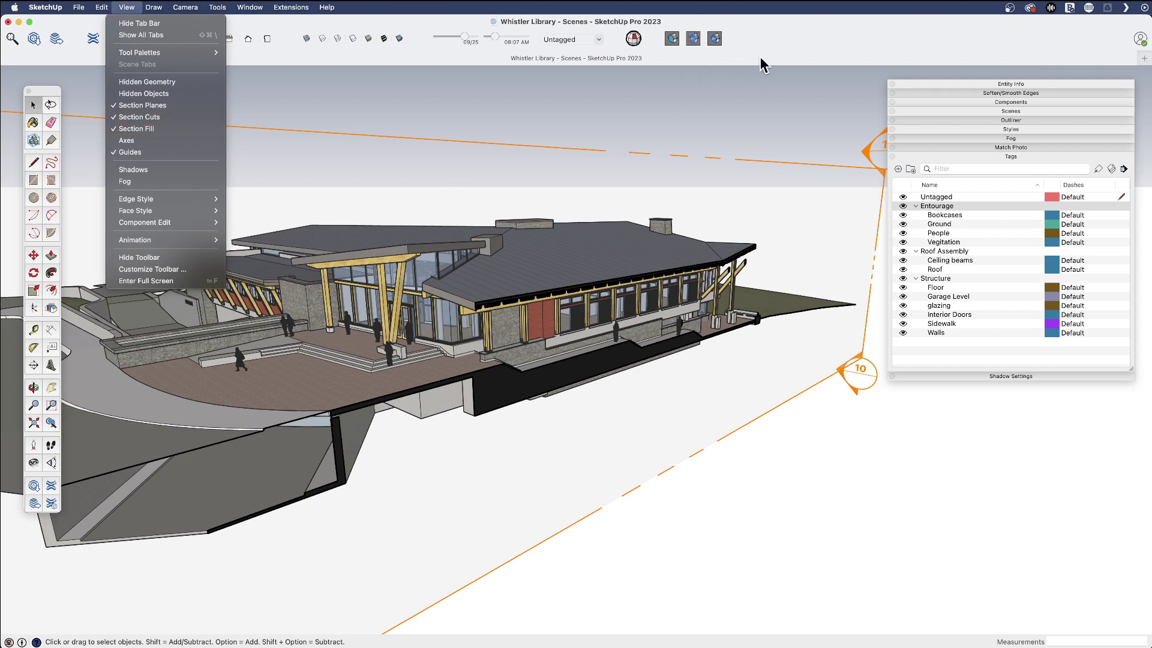
click(597, 118)
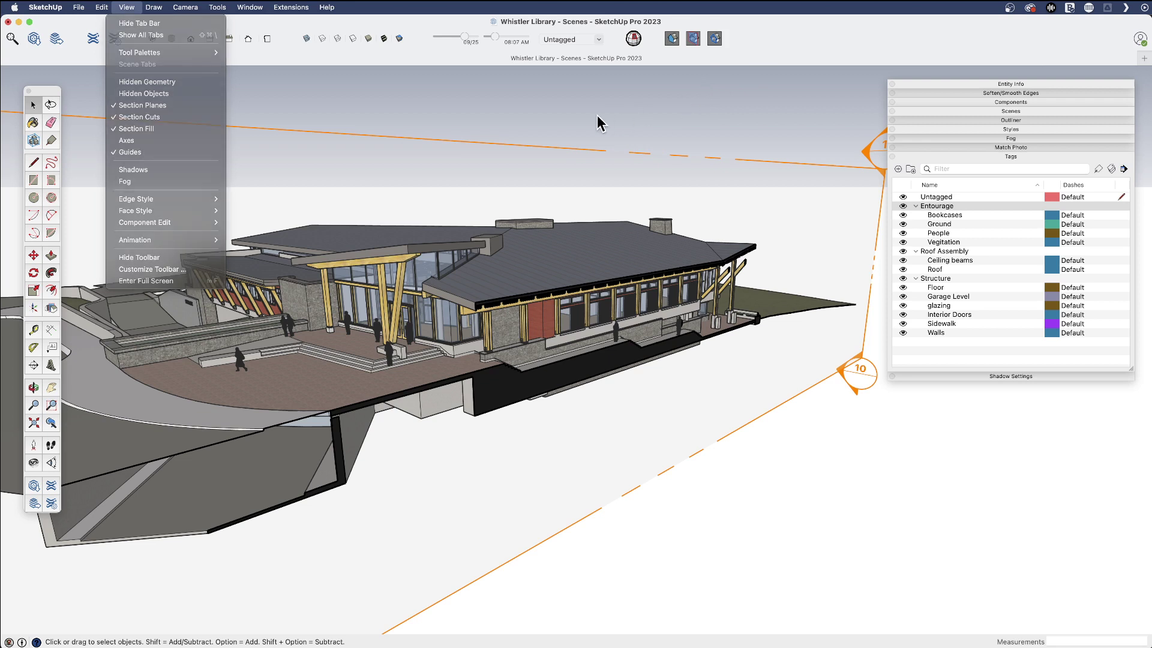
click(675, 39)
click(675, 38)
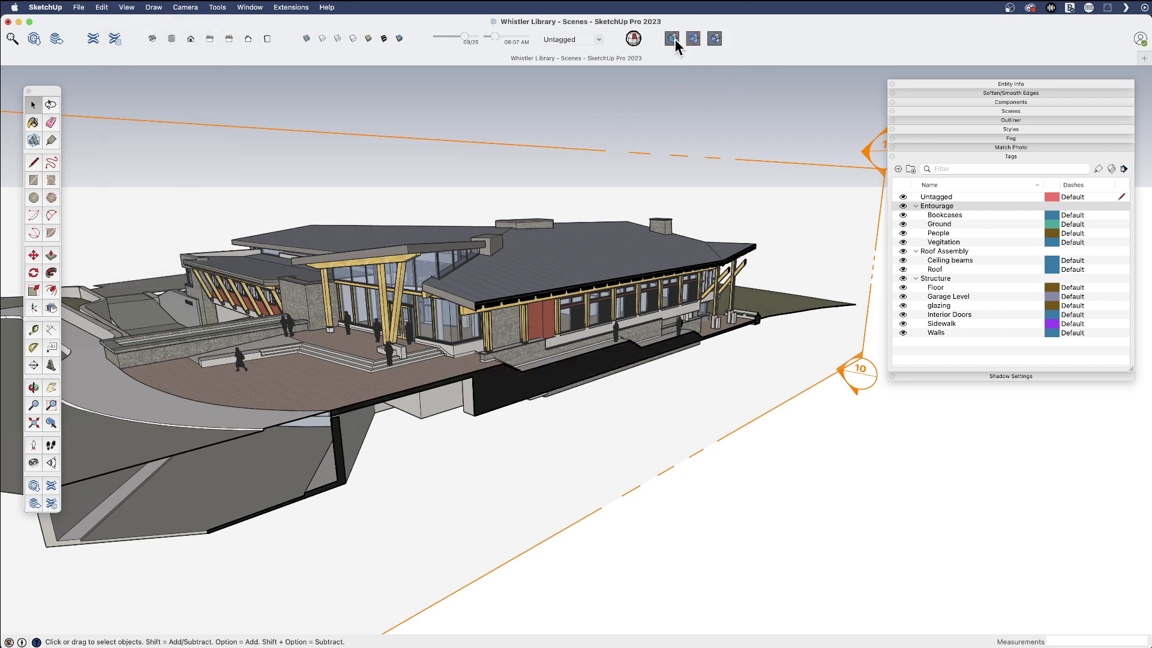
click(714, 38)
click(714, 39)
click(715, 38)
click(715, 38)
click(695, 38)
click(695, 38)
click(695, 38)
middle_drag(714, 215, 591, 305)
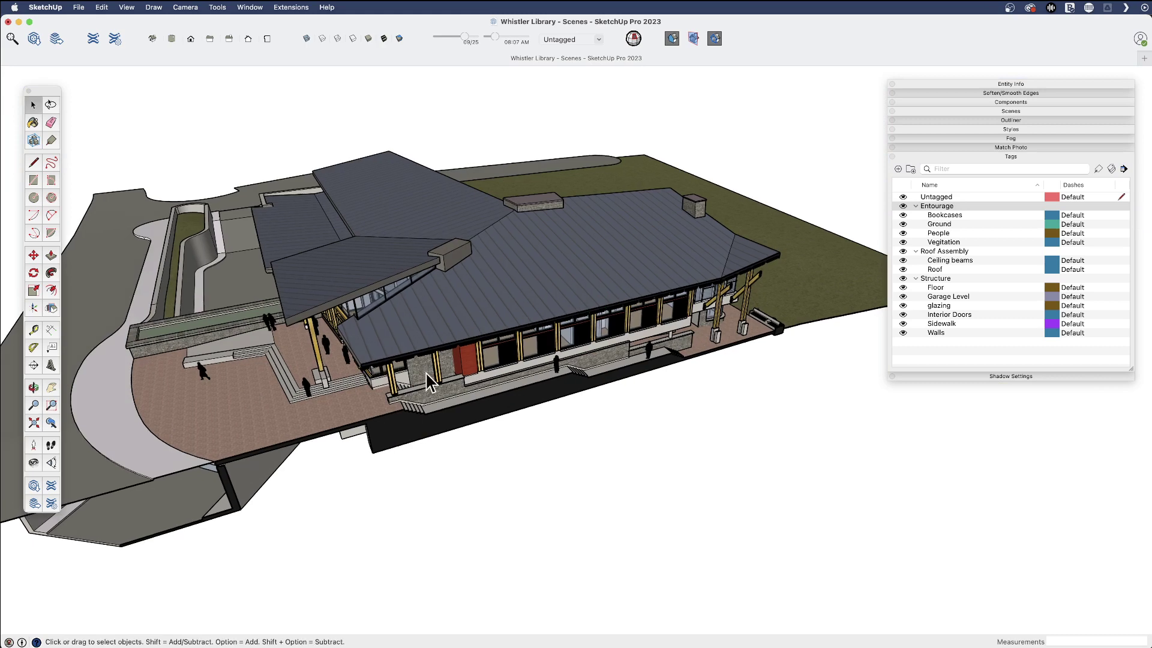
Set the camera to the standard Right view and switch it to parallel projection.
click(190, 38)
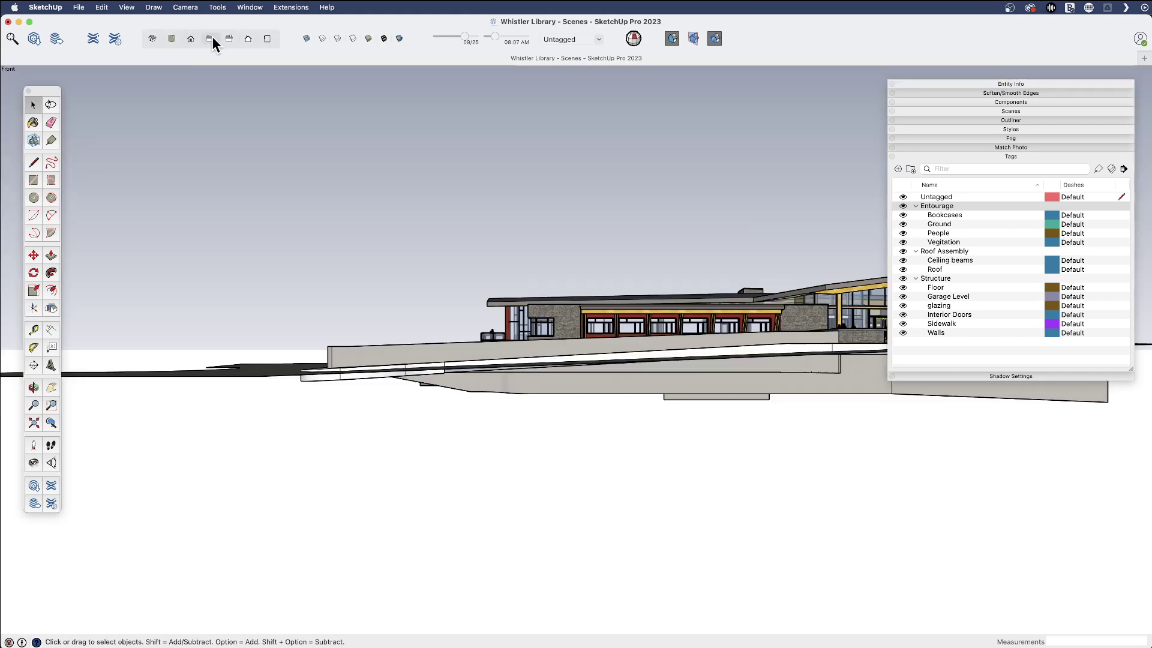
click(210, 38)
click(228, 40)
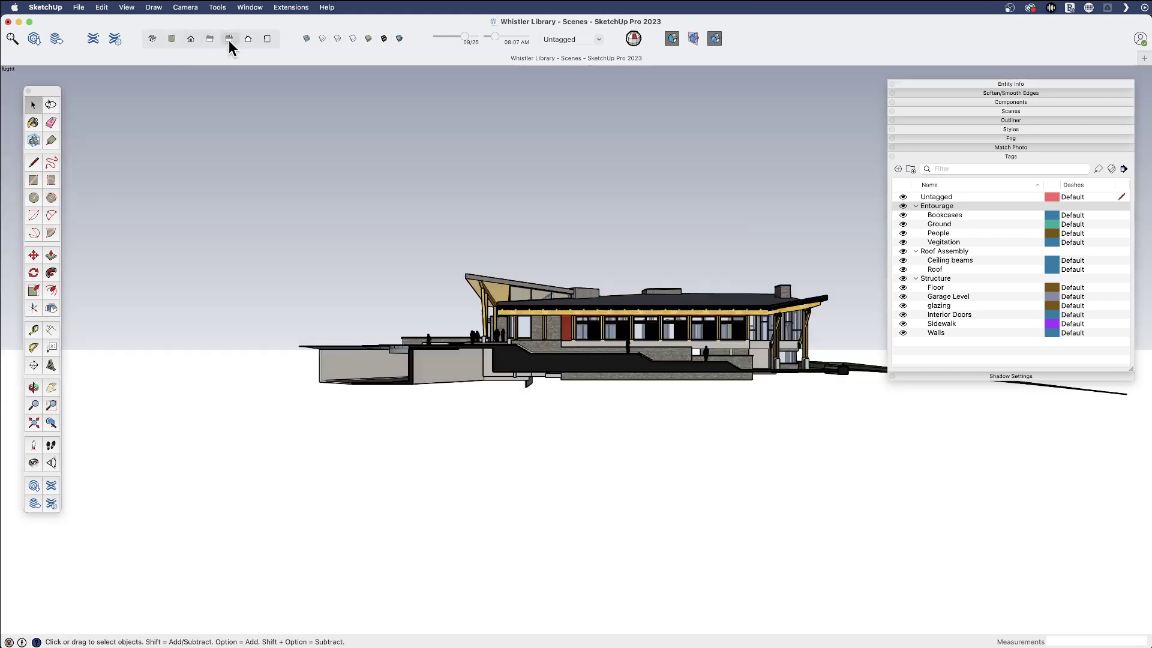
click(185, 7)
click(201, 67)
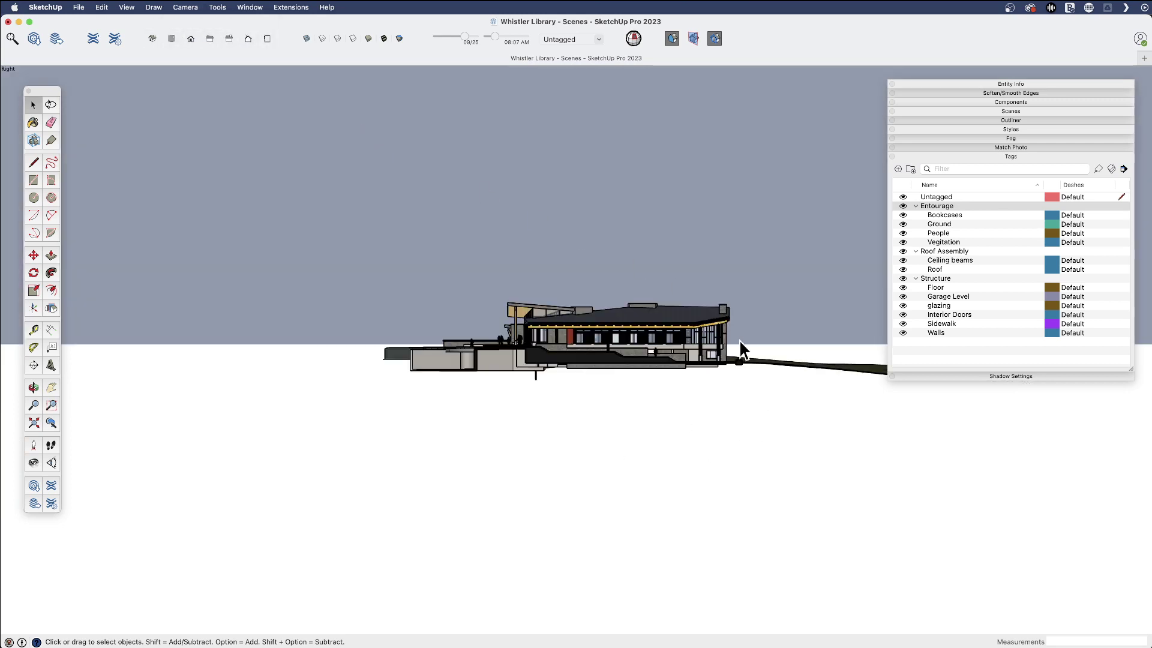
scroll(637, 354, up, 6)
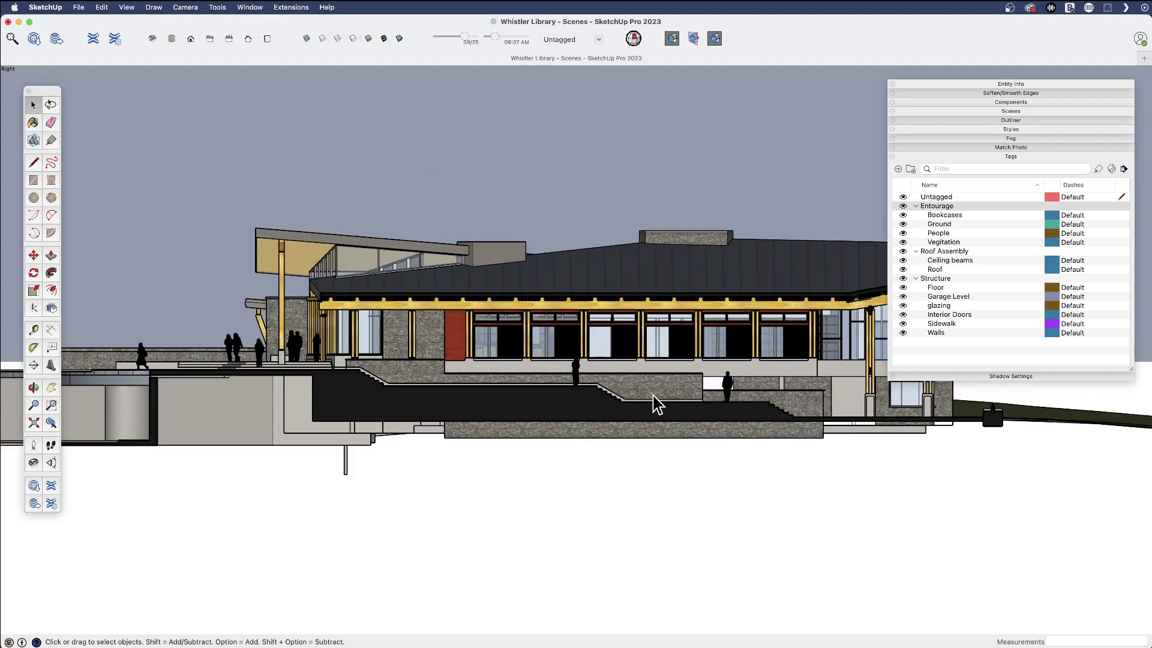
shift+middle_drag(571, 330, 664, 445)
scroll(664, 445, down, 5)
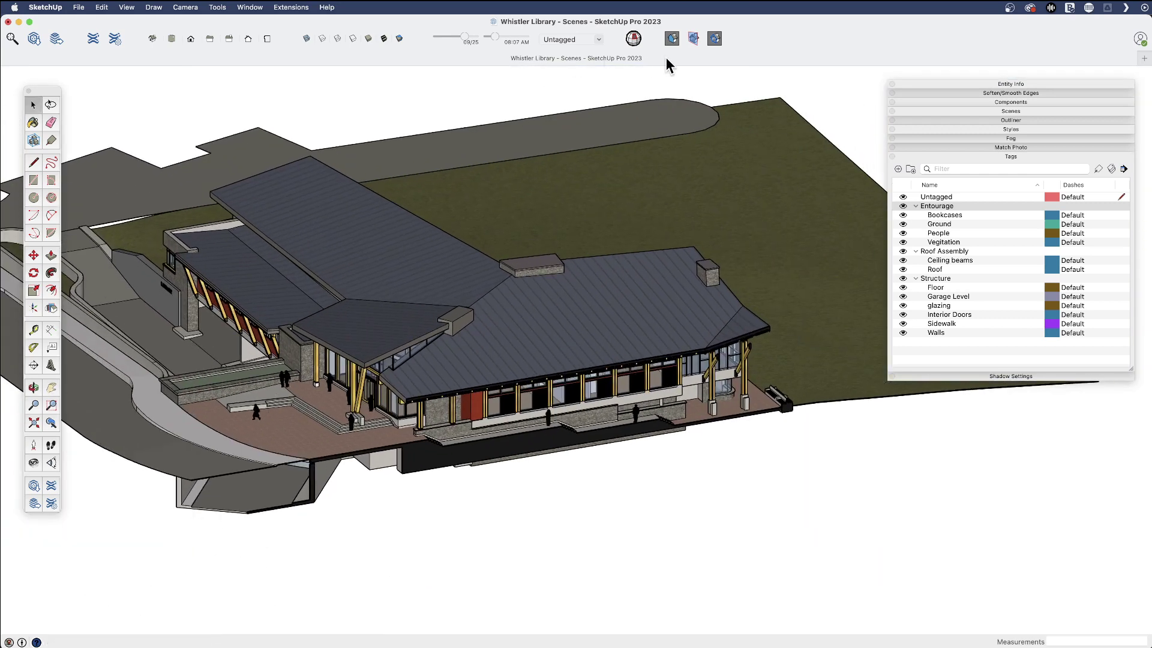
Show the section plane again and align the view to it, clearing the selection.
click(694, 38)
middle_drag(600, 198, 648, 338)
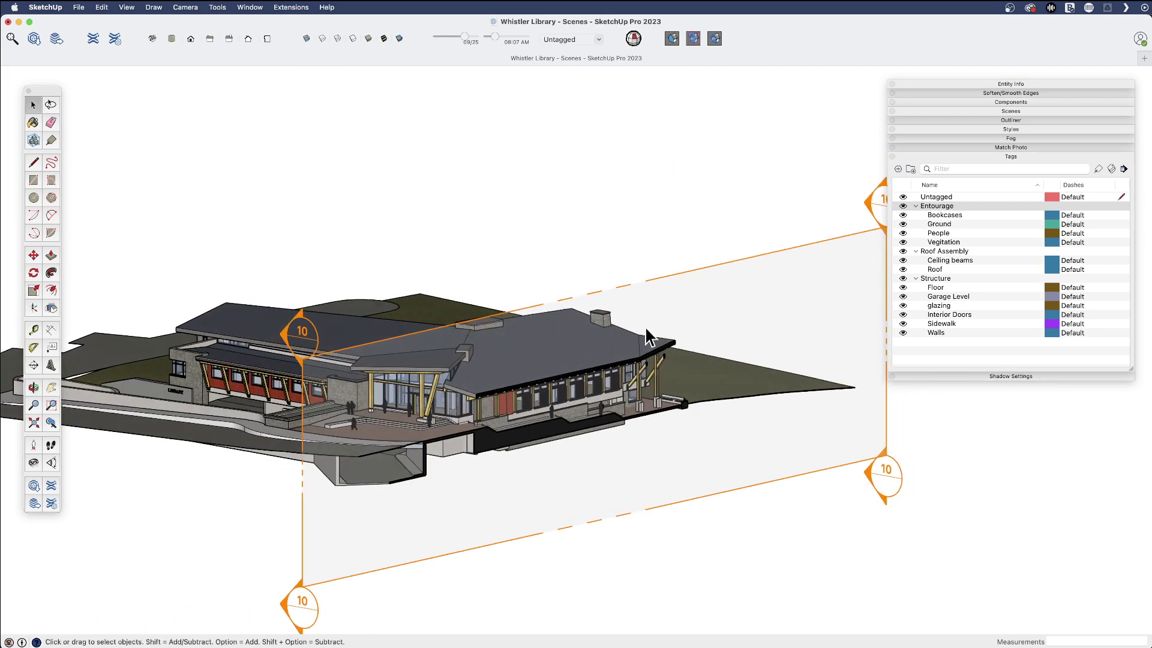
right_click(650, 289)
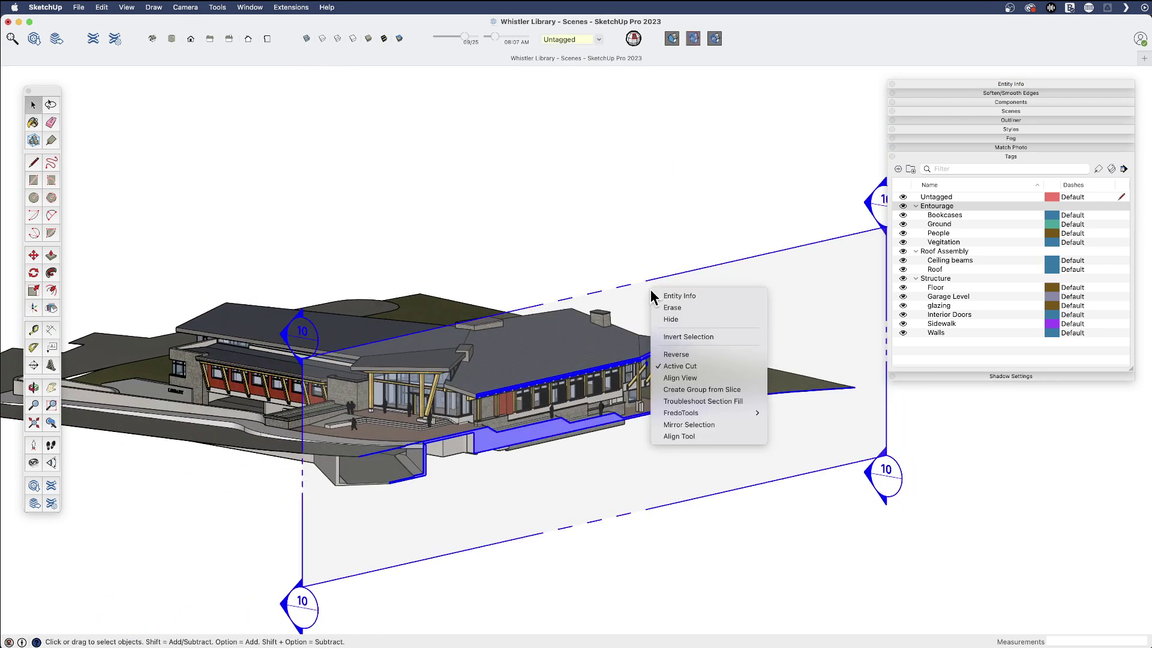
click(711, 378)
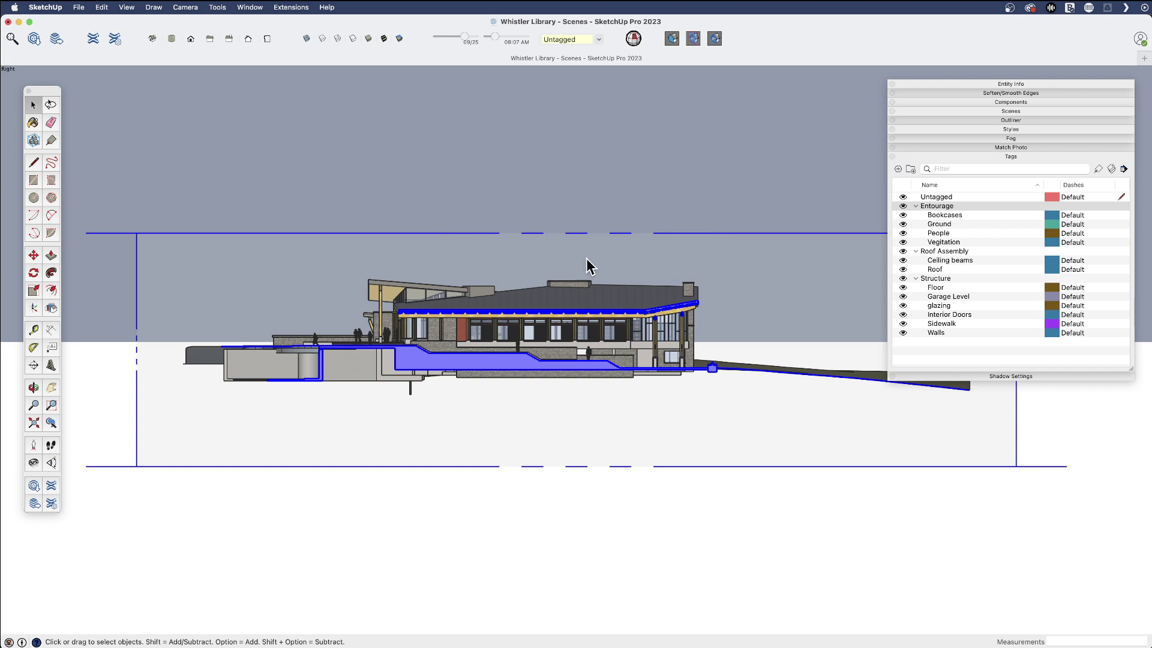
scroll(528, 329, up, 4)
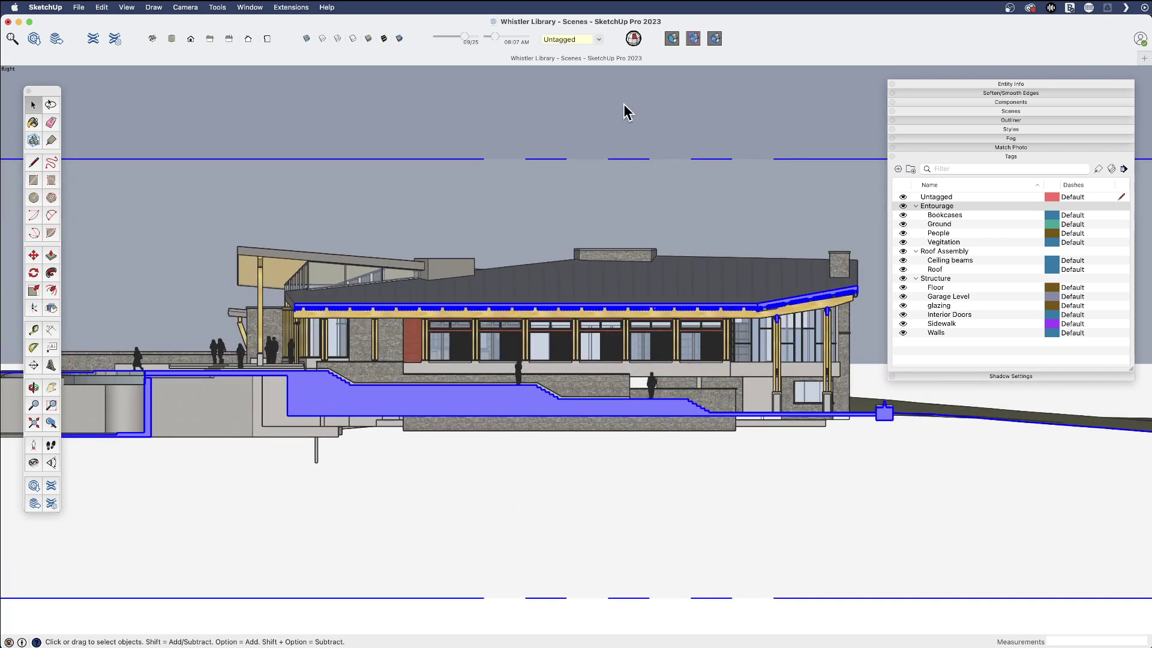
click(699, 114)
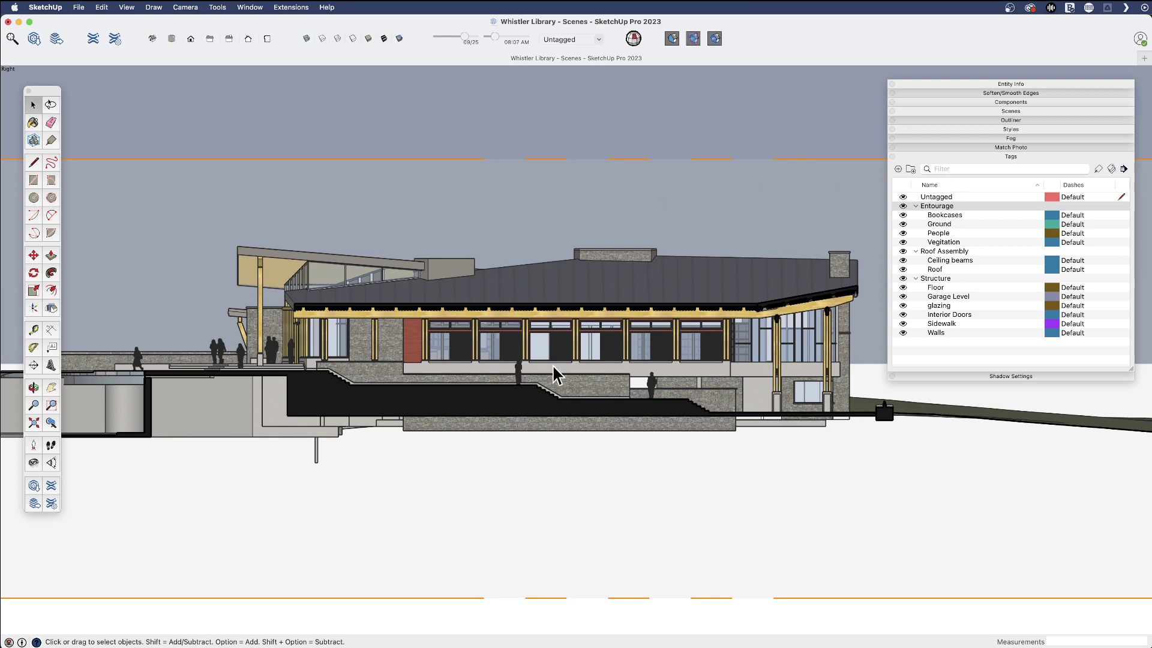
Hide the Bookcases and People tags in the Entourage folder.
scroll(545, 276, up, 2)
scroll(545, 276, down, 5)
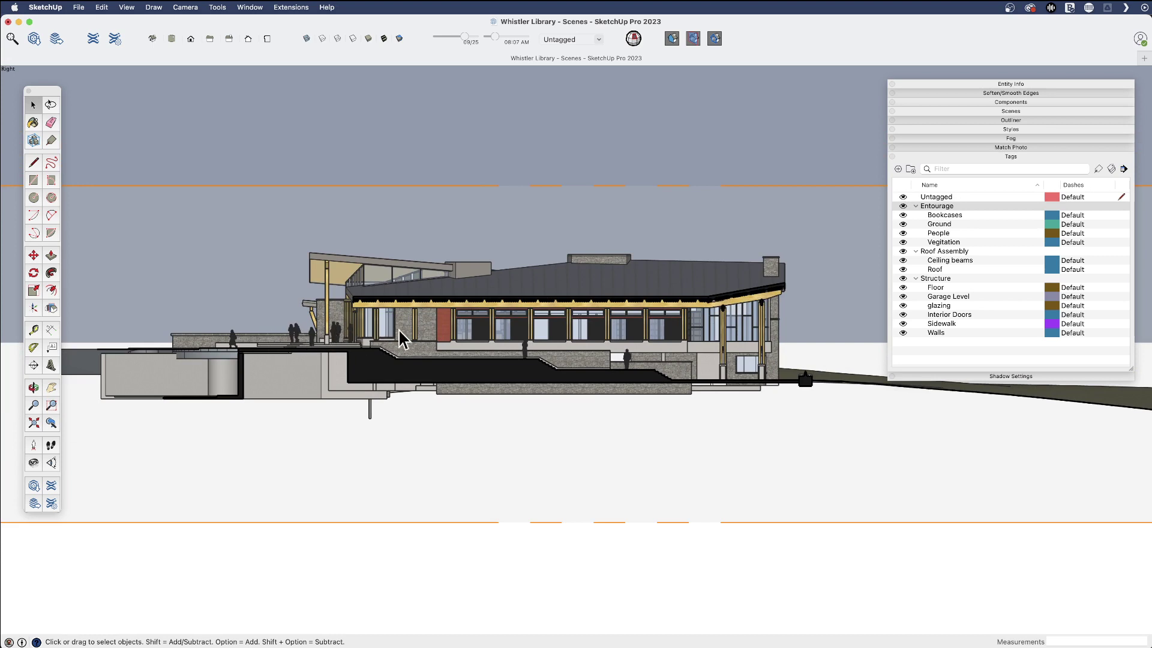
click(904, 215)
click(904, 233)
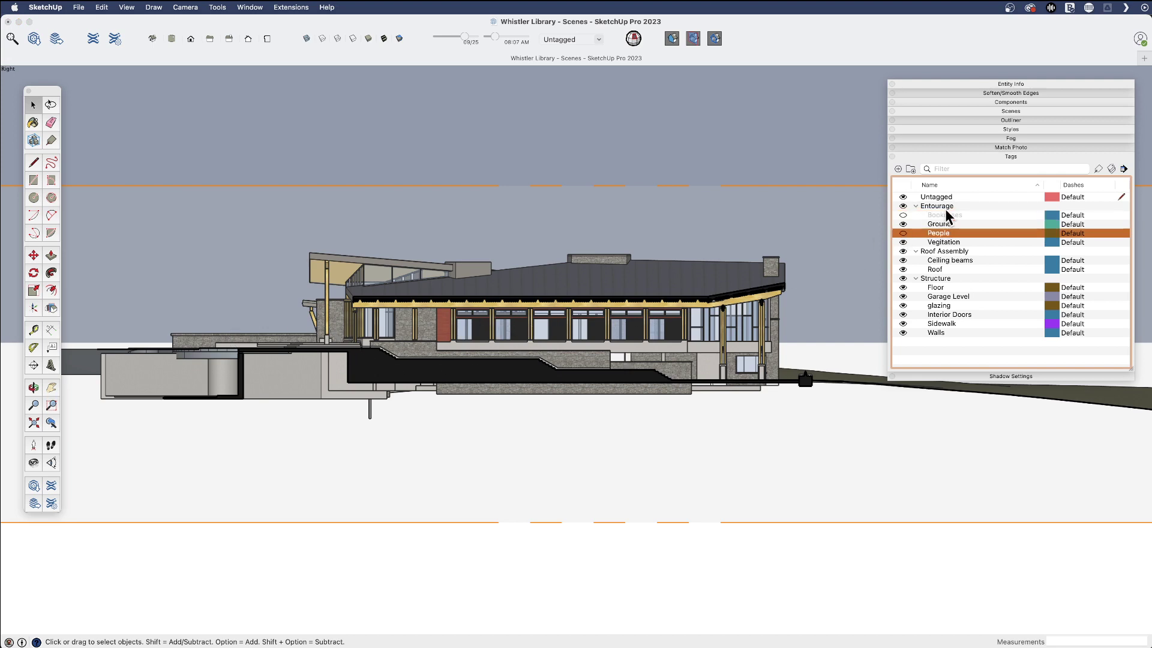
Apply the HiddenLine style to the elevation view.
click(971, 157)
click(1093, 128)
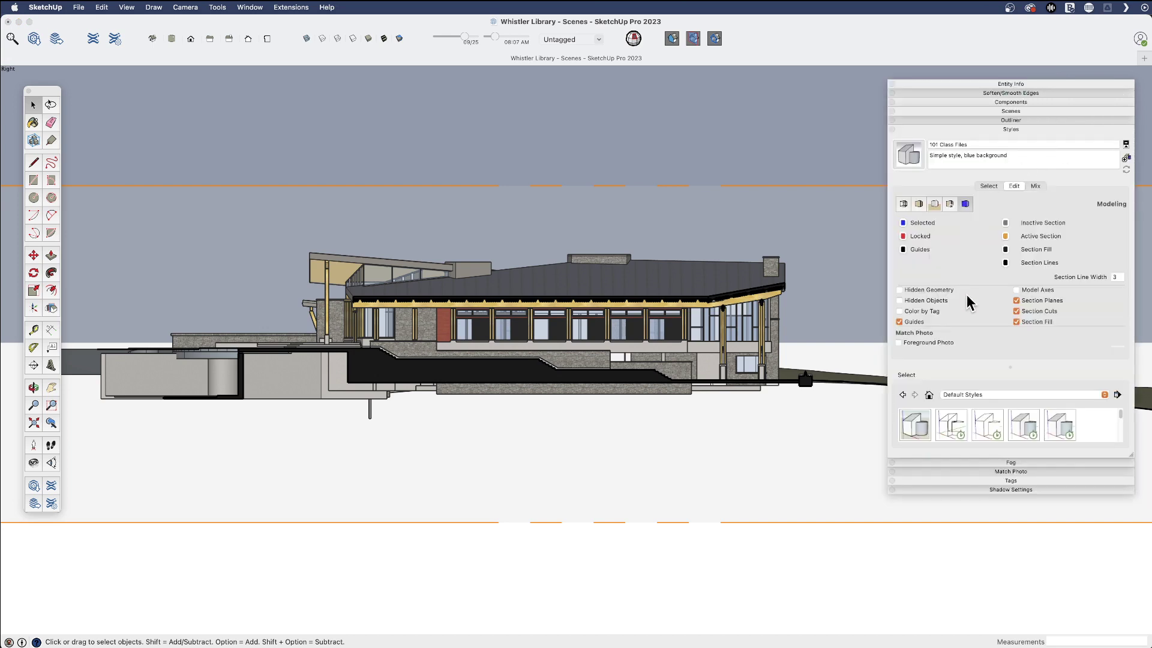
click(989, 186)
click(958, 233)
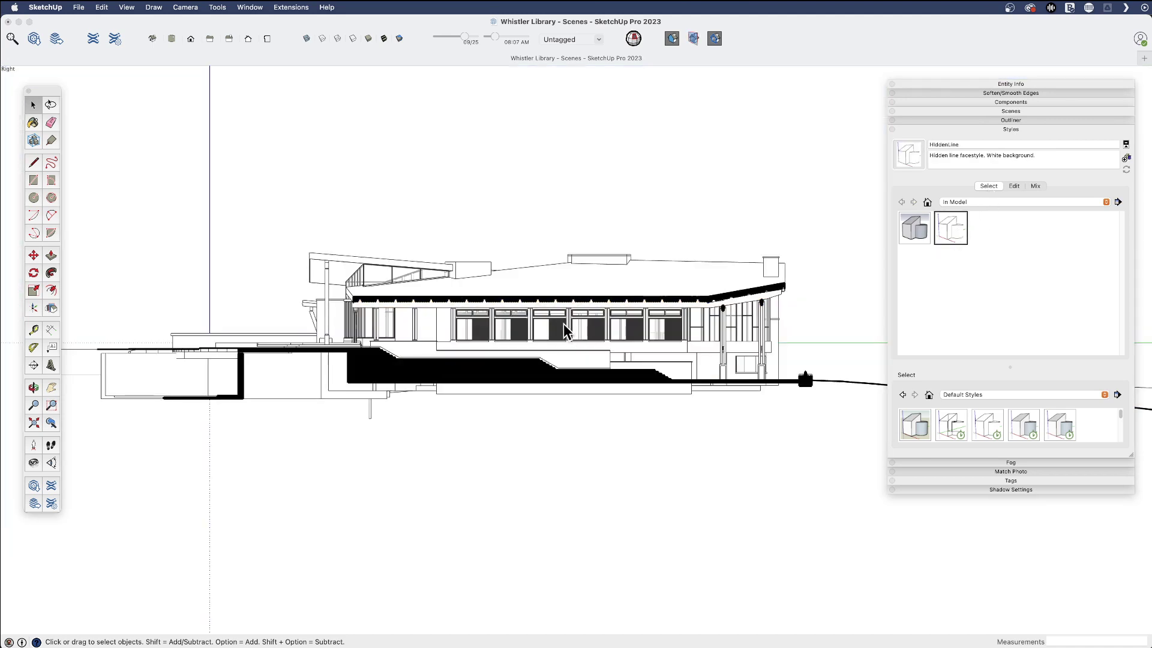
scroll(564, 318, up, 3)
scroll(563, 318, down, 2)
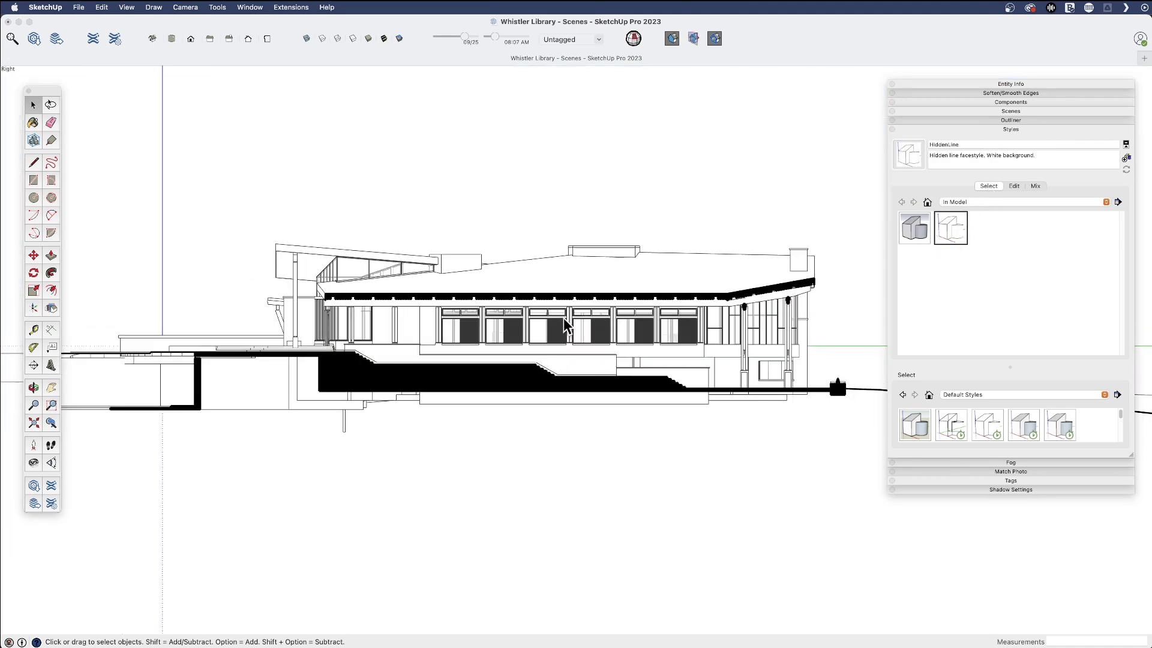
Turn off Model Axes in the HiddenLine style and update the style with the change.
click(1016, 187)
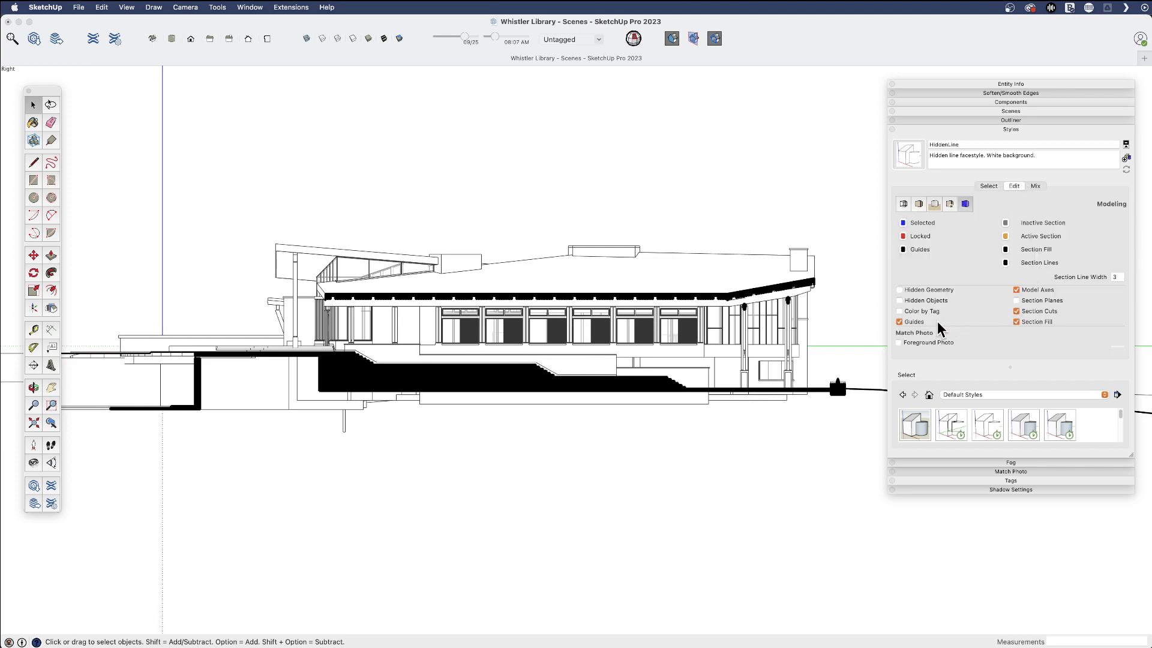
click(1016, 291)
click(901, 157)
scroll(516, 297, up, 3)
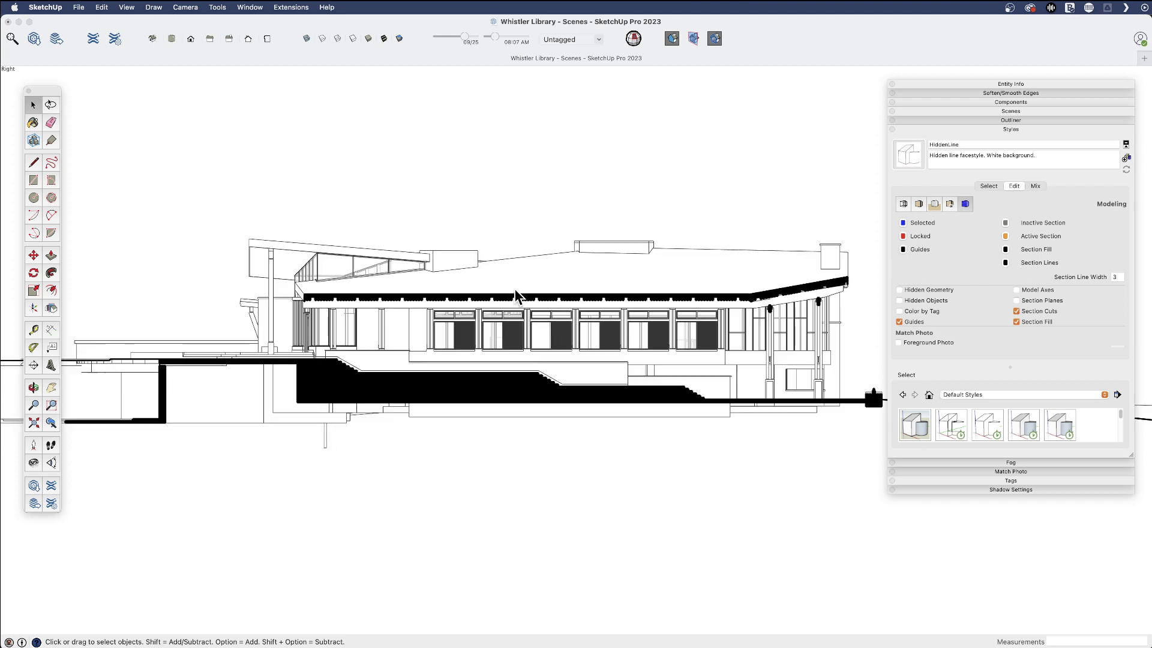
click(991, 129)
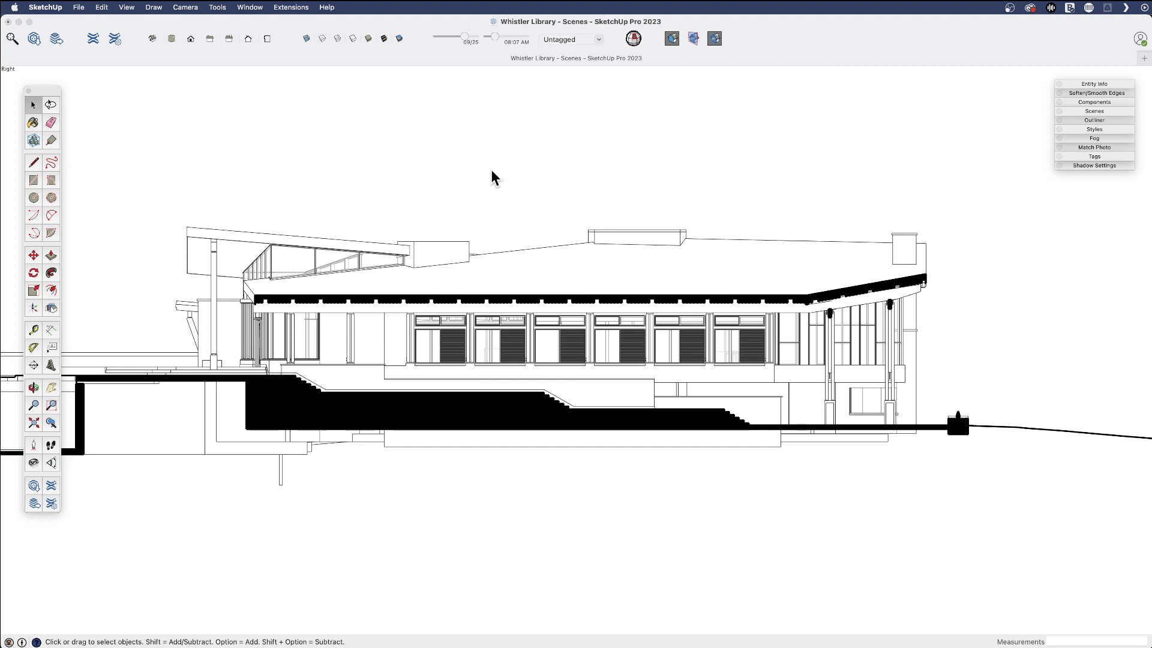
Preview shadows on the elevation with the time at 09:04 AM and the date at 08/10, and switch shadows off.
key(shift+s)
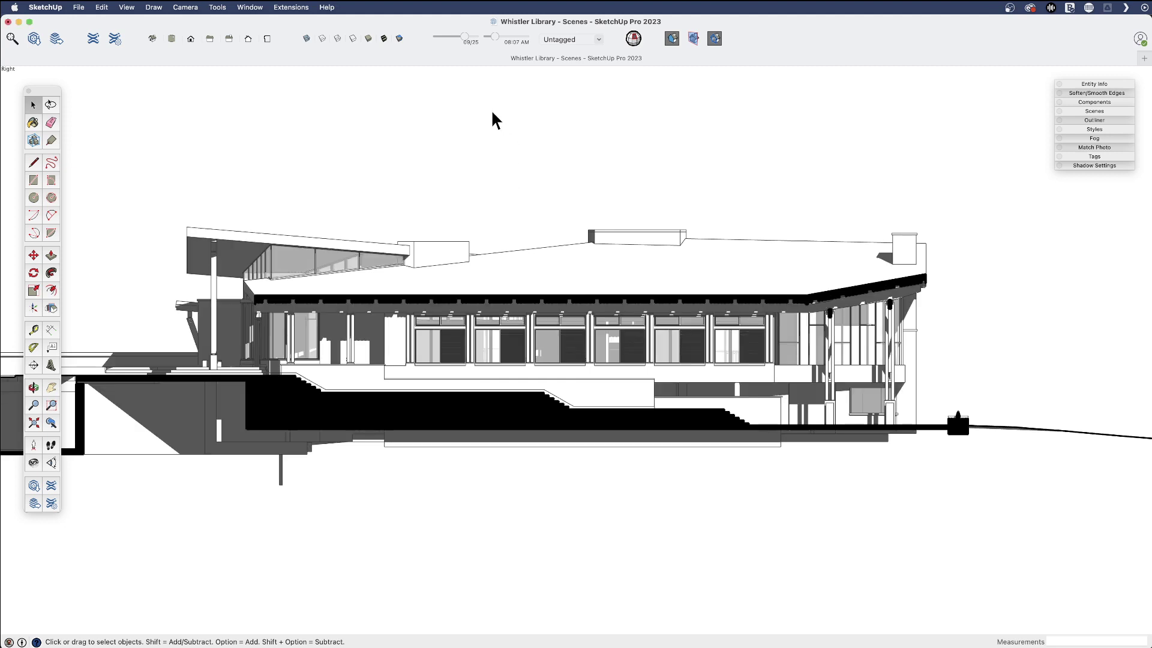
drag(498, 37, 504, 39)
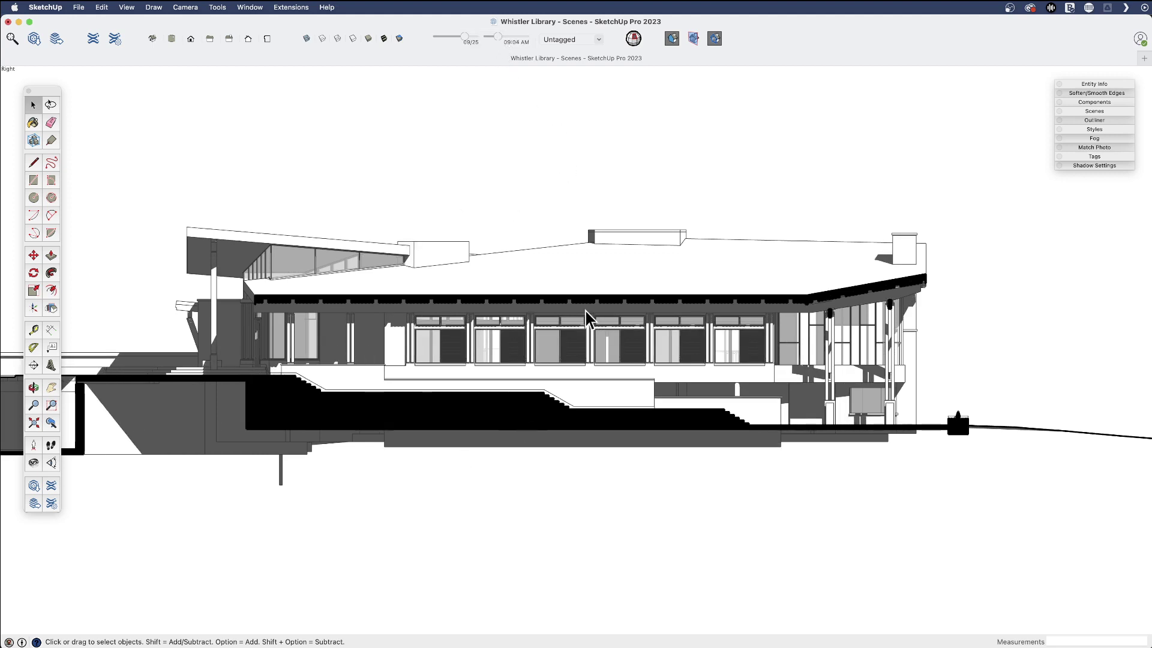
drag(465, 37, 460, 37)
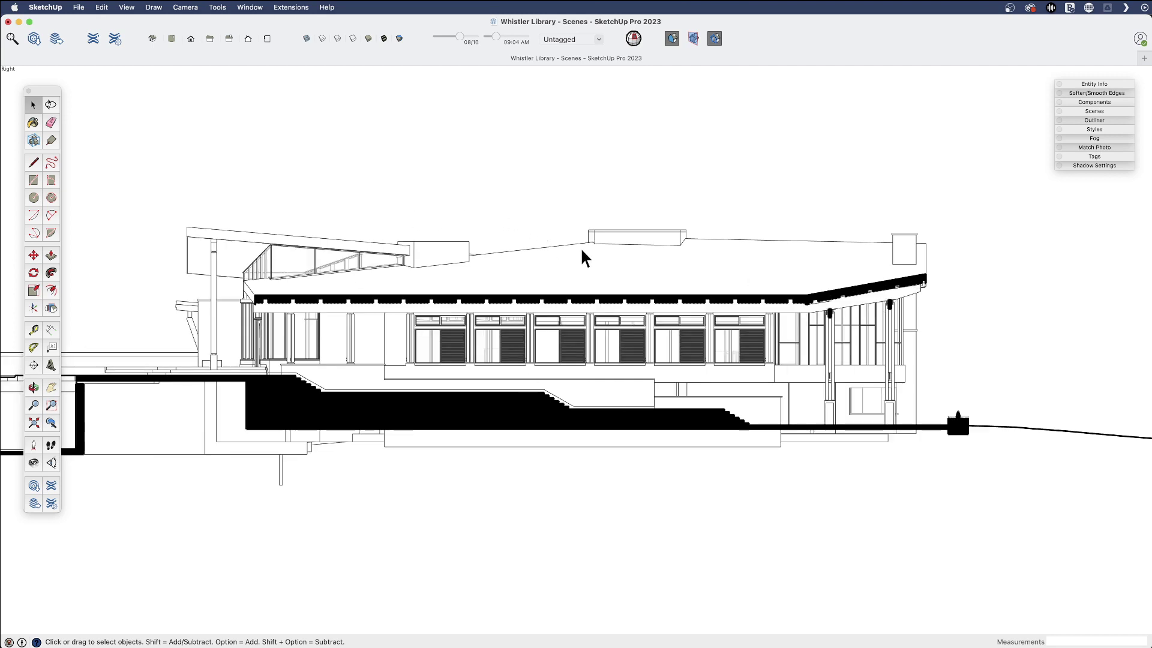
Add a scene of the current view and name it East Elevation.
click(1095, 111)
click(911, 124)
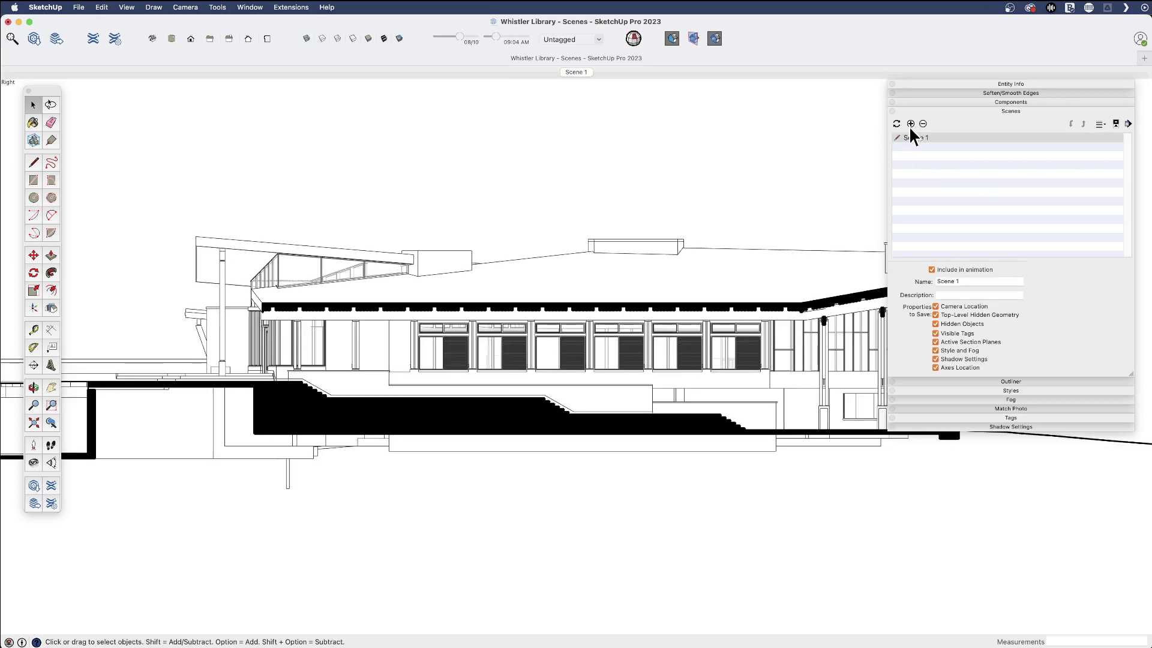
click(936, 281)
text(El)
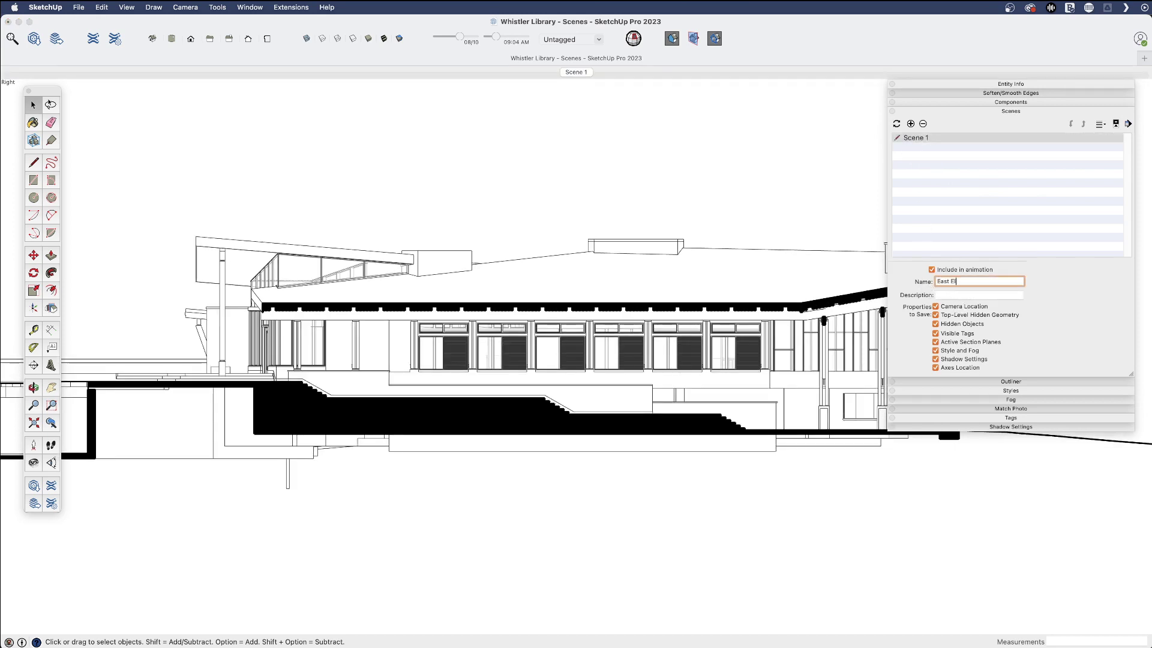
key(Return)
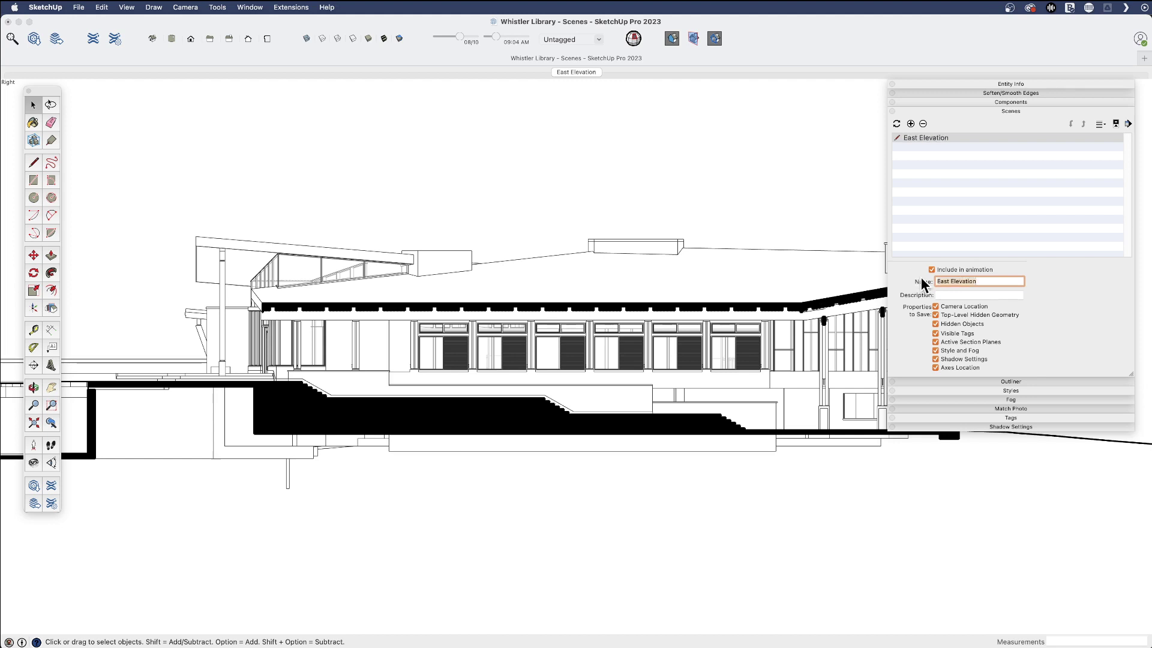
Confirm the East Elevation scene name and collapse the scene list.
click(780, 193)
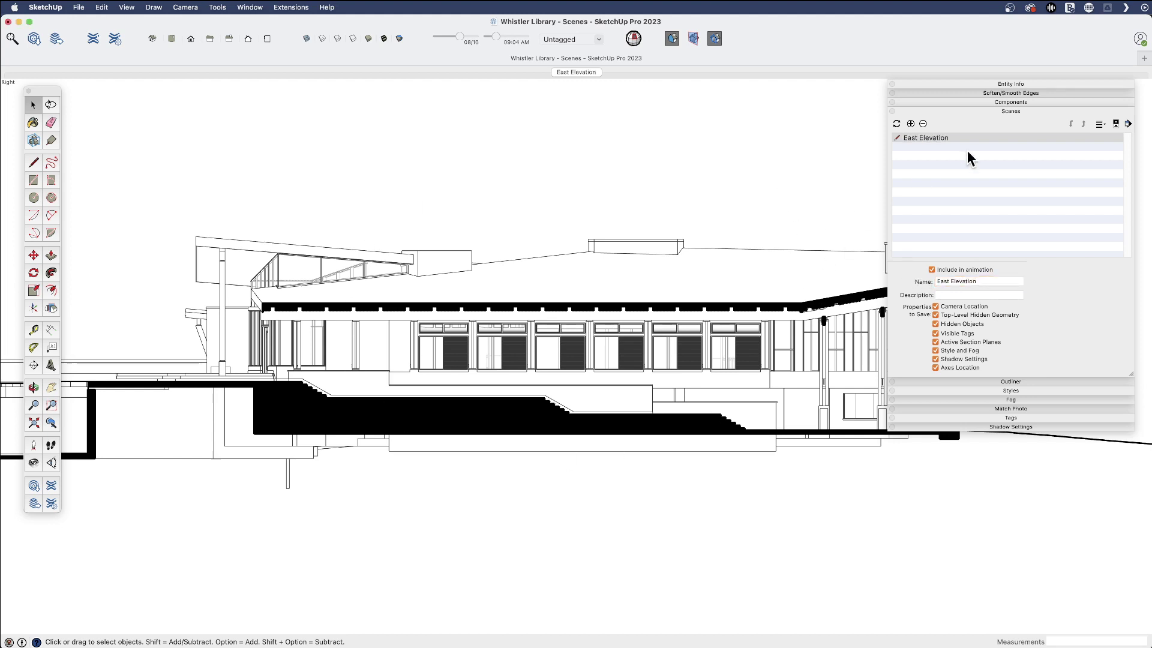
click(966, 114)
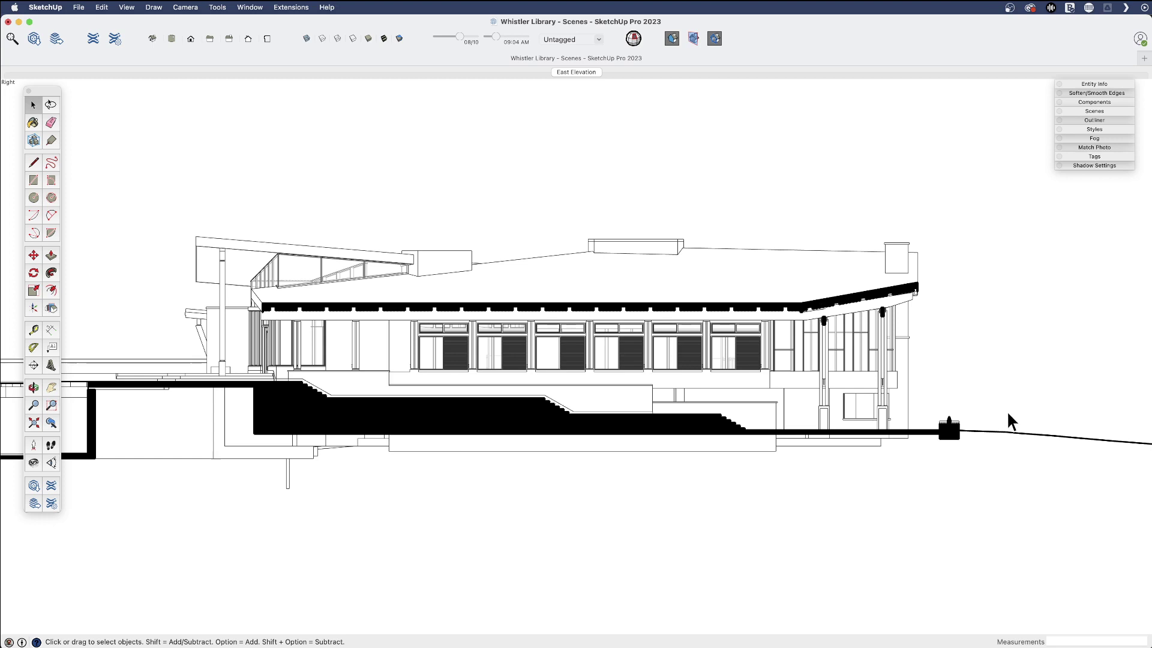
scroll(920, 484, down, 2)
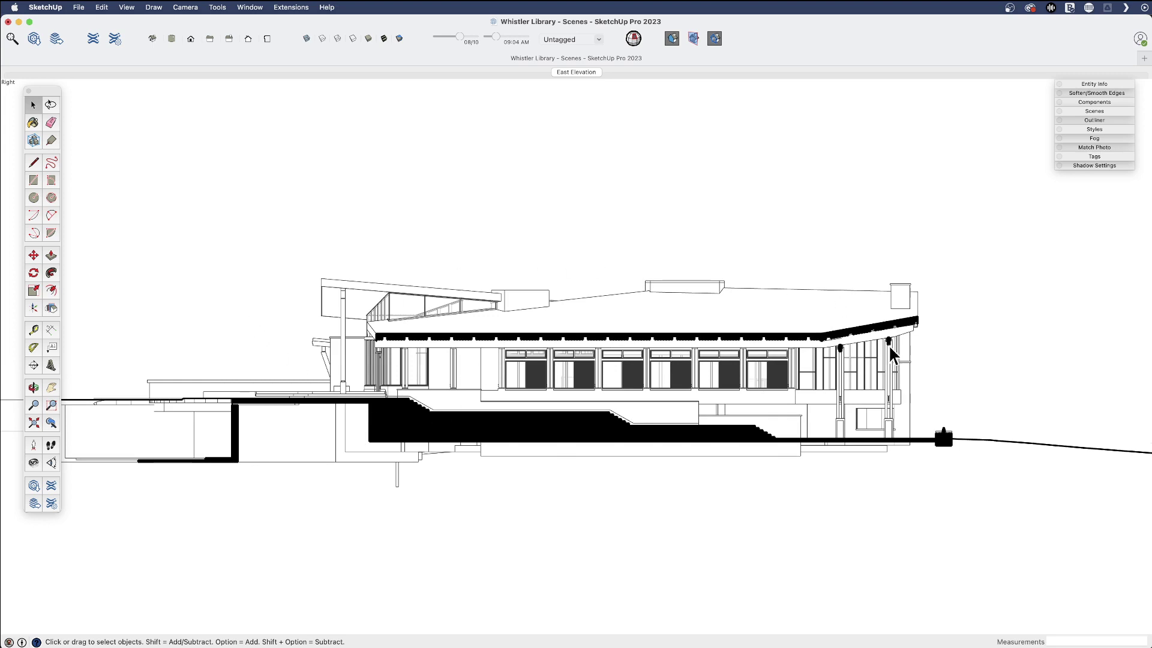
scroll(717, 354, up, 1)
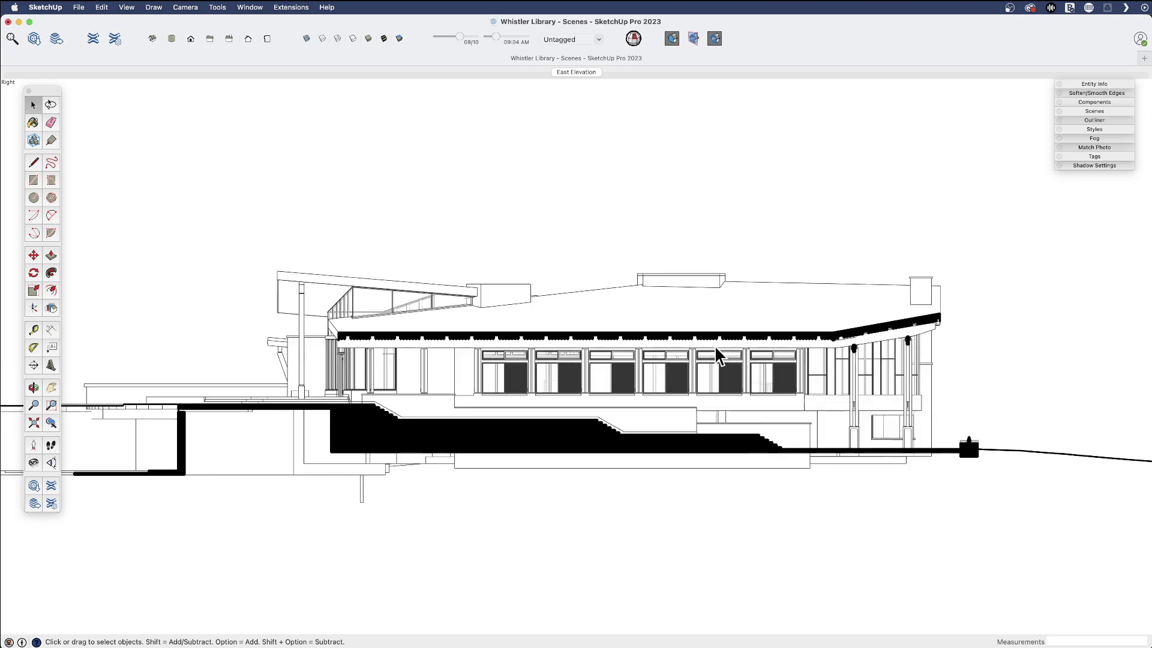
scroll(717, 354, up, 1)
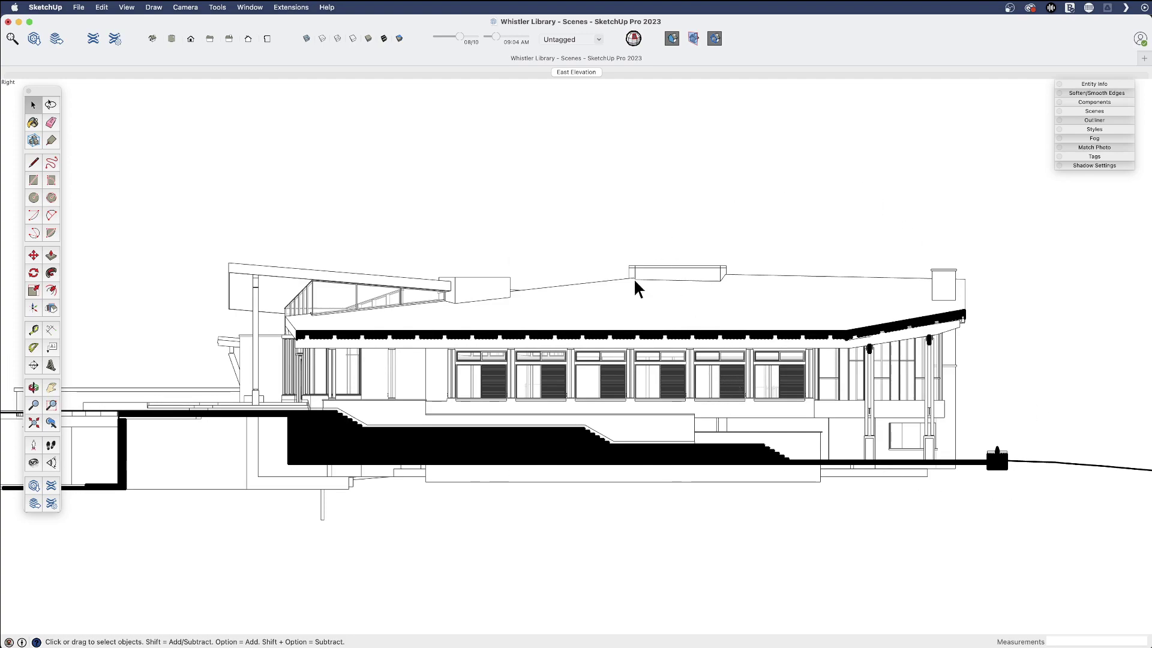
Orbit out of the elevation to a 3D view, apply the 101 Class Files style and turn off section cuts.
middle_drag(495, 396, 623, 422)
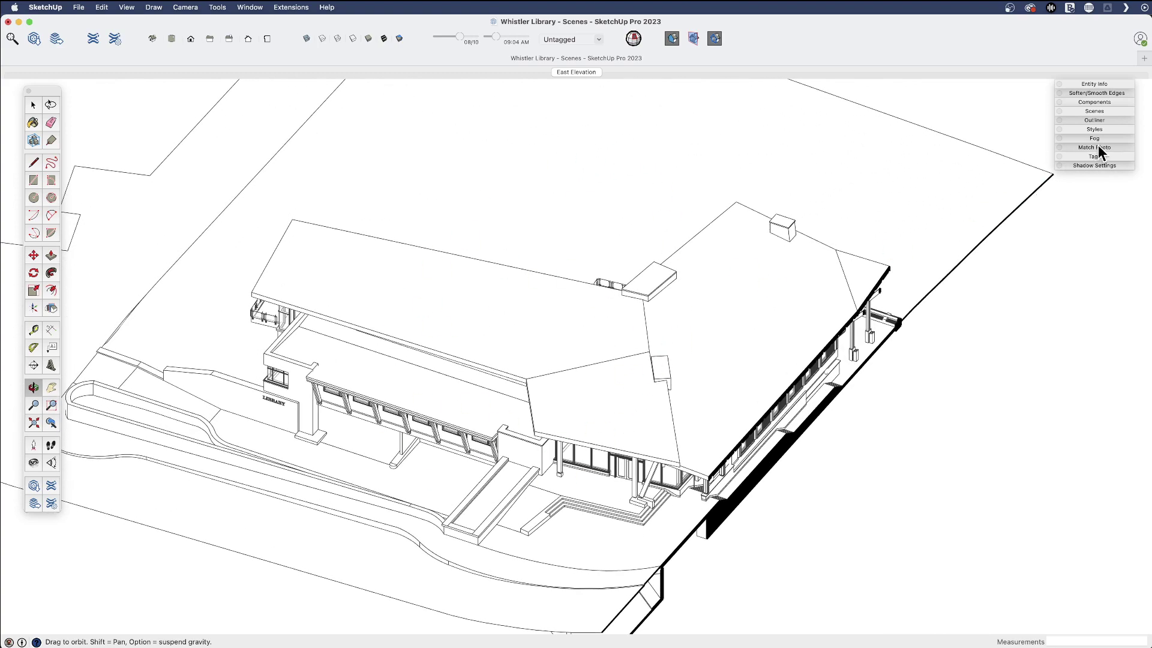
click(1101, 130)
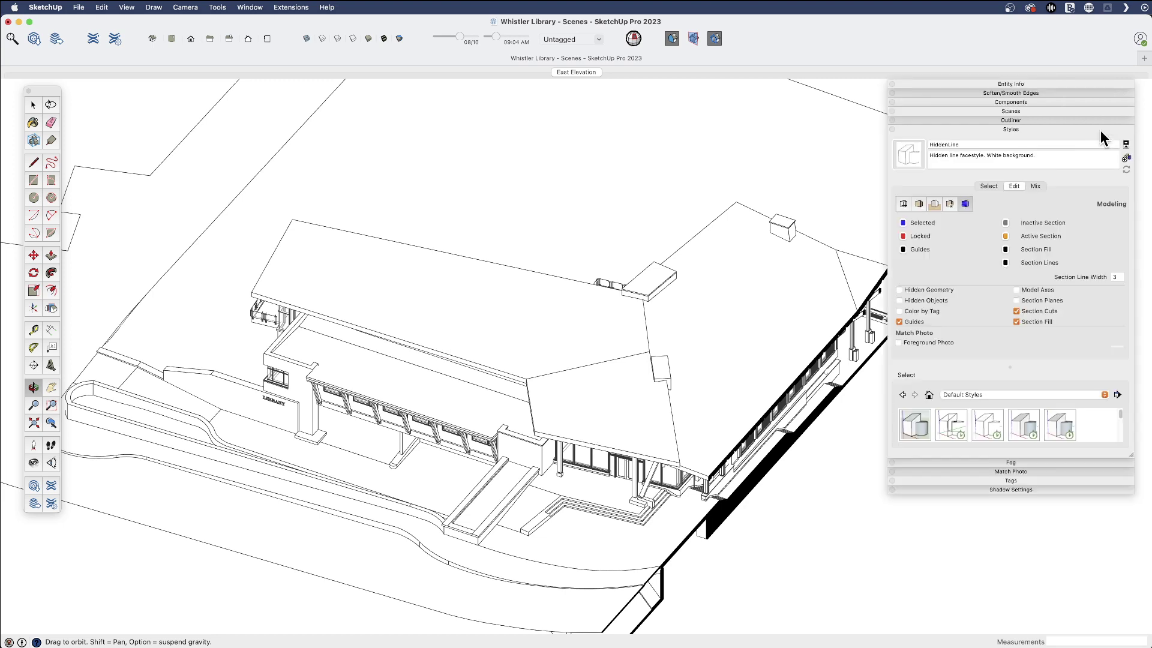
click(990, 186)
click(915, 228)
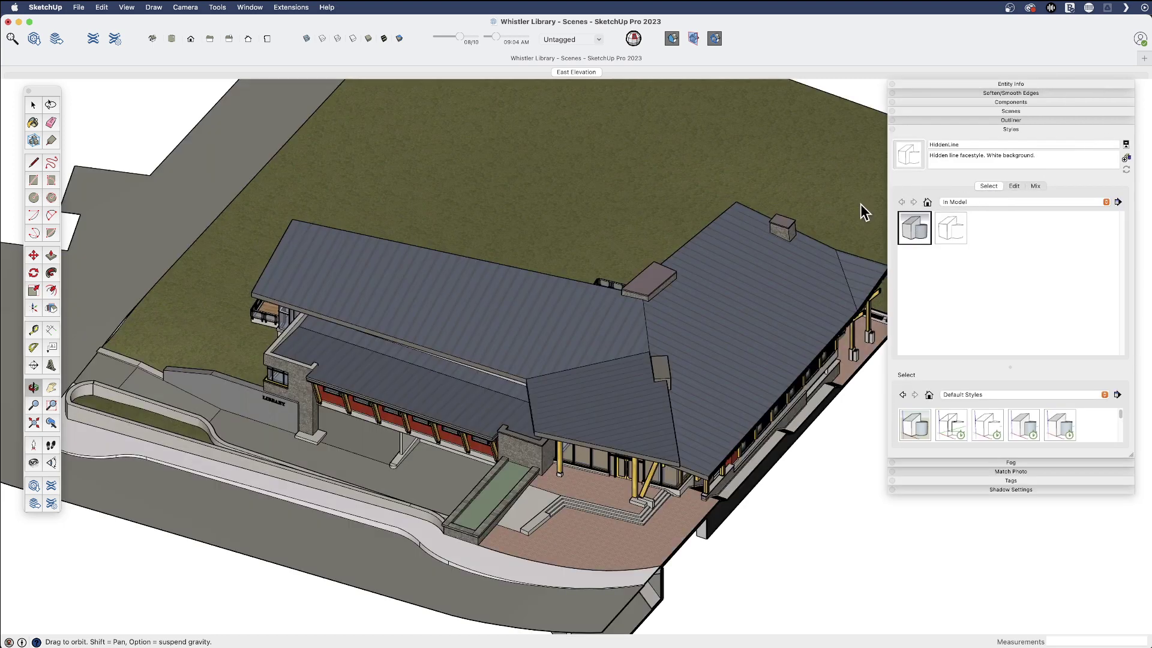
key(h)
drag(552, 371, 540, 257)
key(space)
click(714, 39)
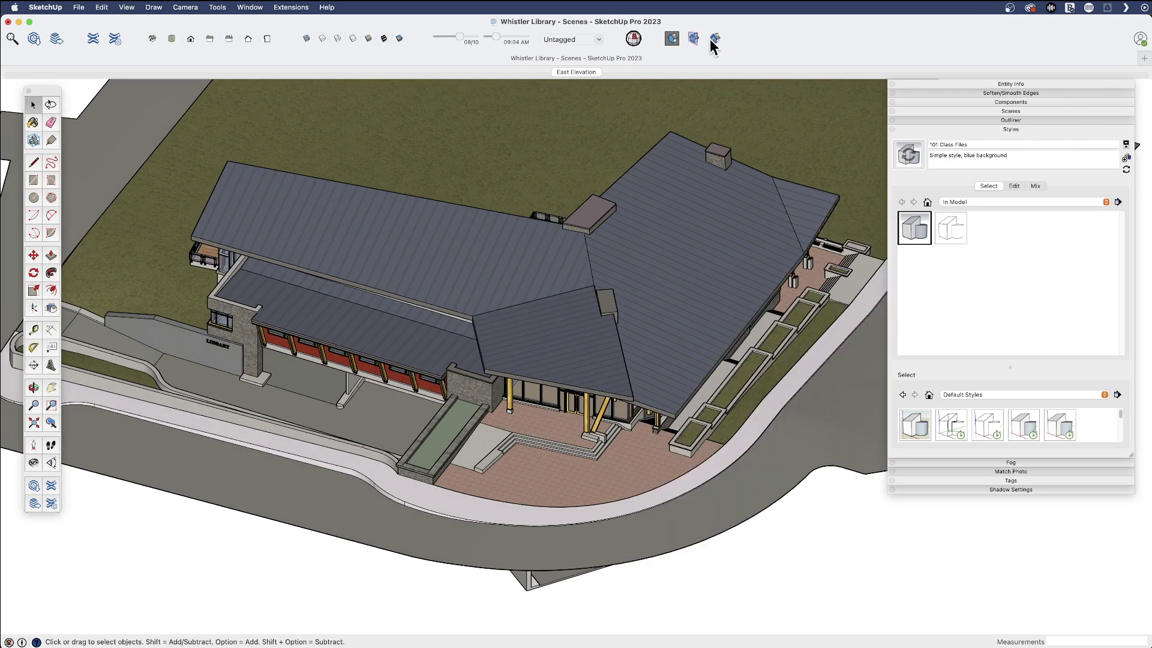
Place a horizontal section plane through the stone wall beside the library entrance and name it Floor Plan.
key(h)
drag(441, 341, 459, 324)
key(space)
scroll(561, 366, up, 6)
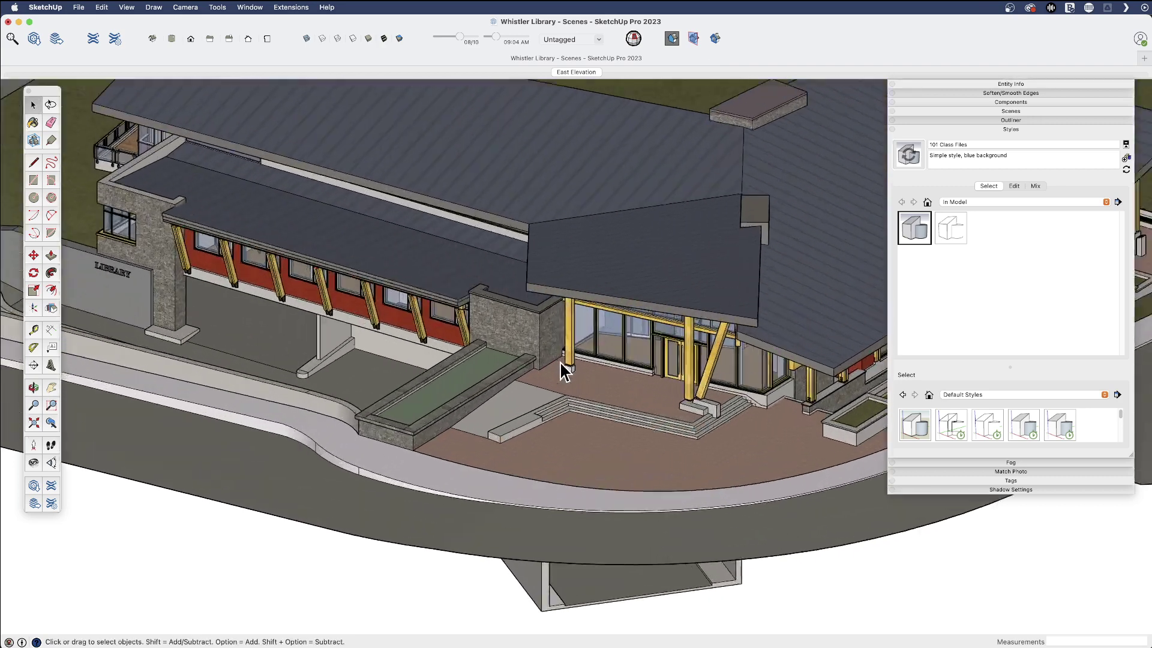
click(33, 364)
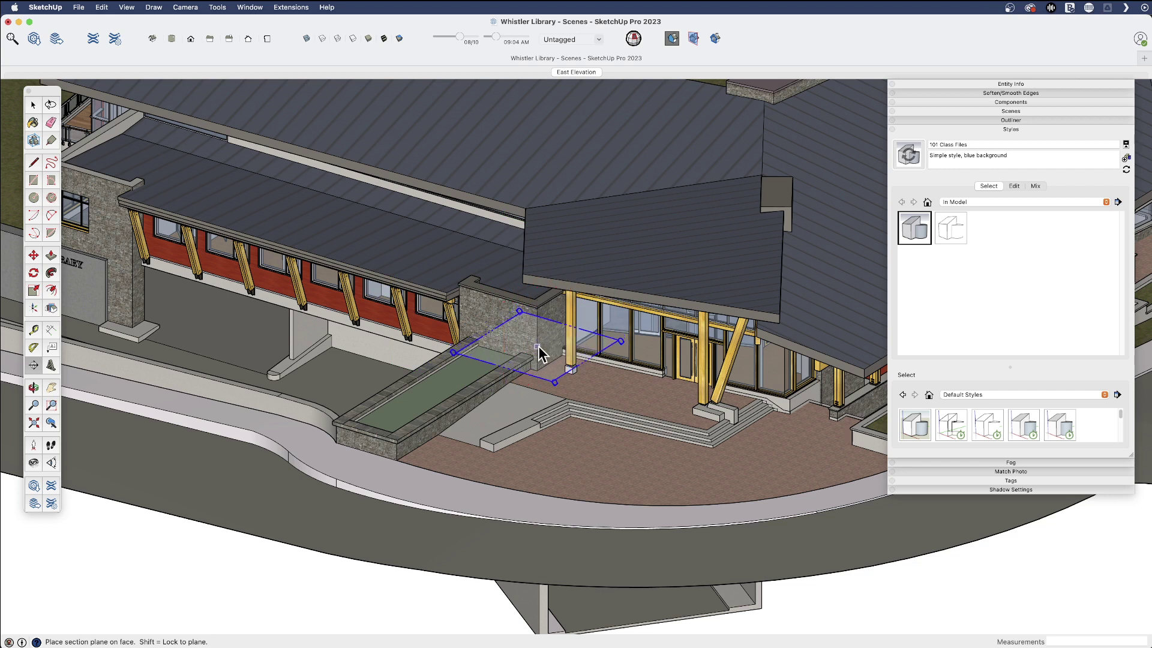
click(539, 348)
text(Floor Plan)
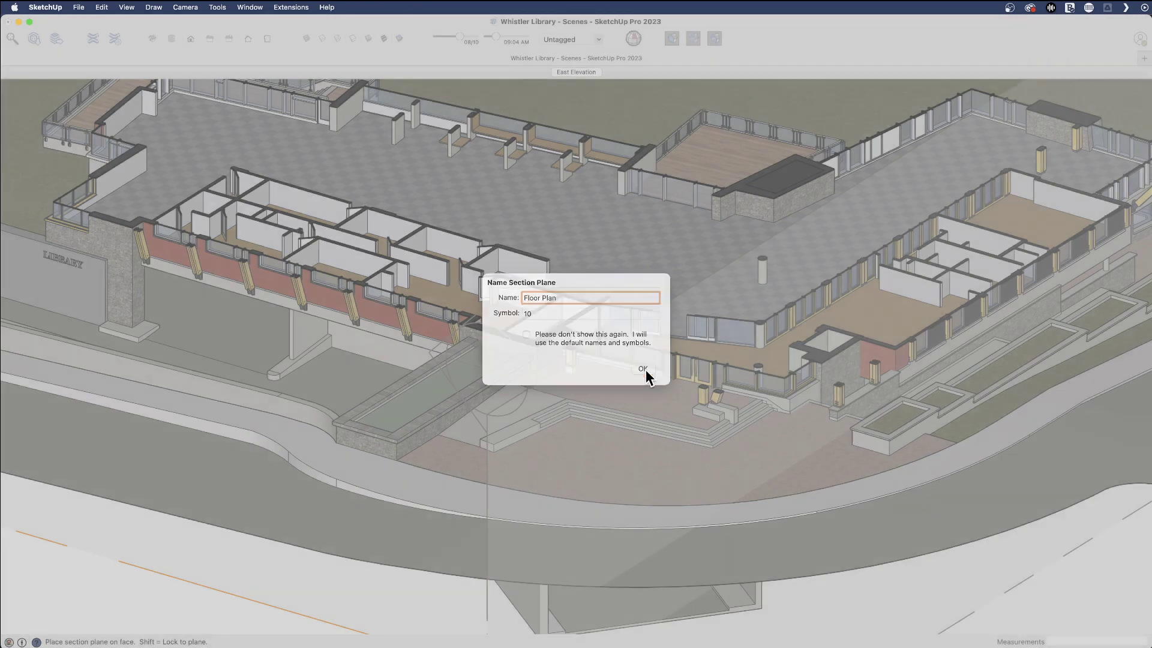
click(644, 371)
Switch to the standard top view and frame the sectioned building and its surroundings.
scroll(581, 387, down, 5)
middle_drag(533, 296, 572, 474)
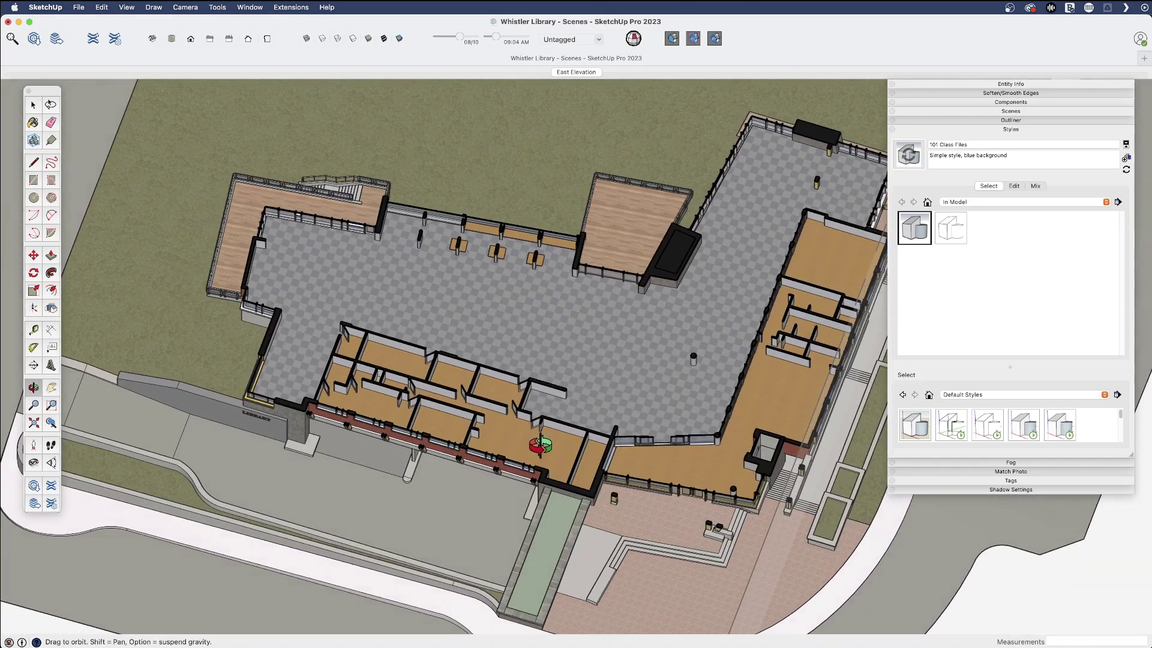
click(173, 39)
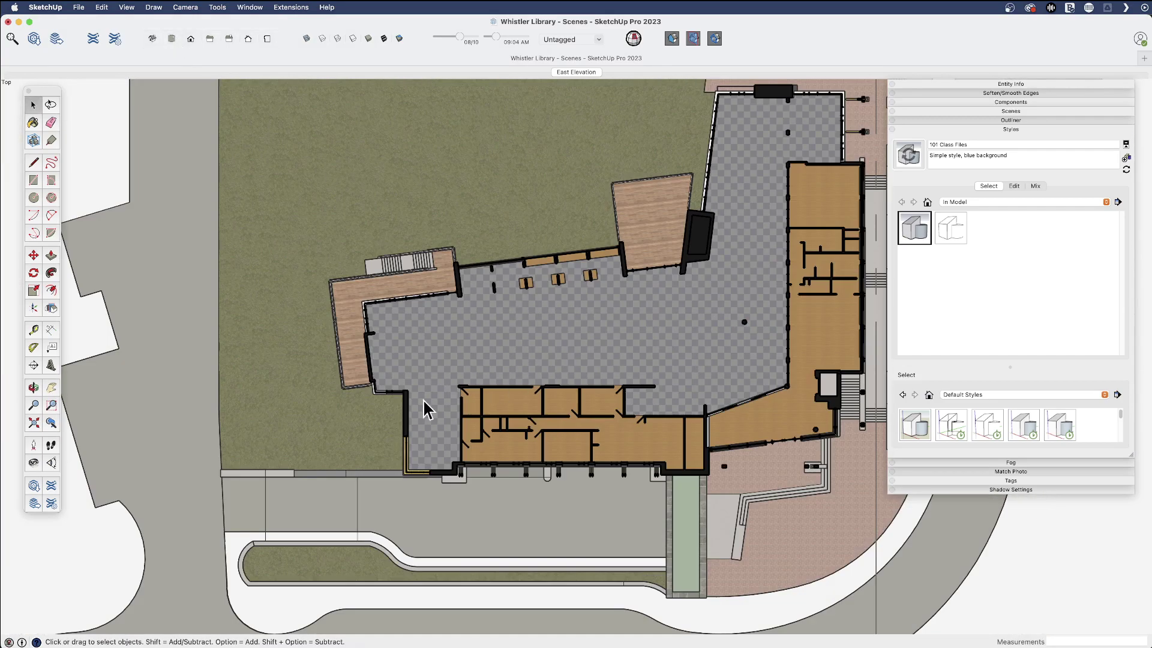
scroll(435, 408, down, 3)
shift+middle_drag(522, 404, 427, 429)
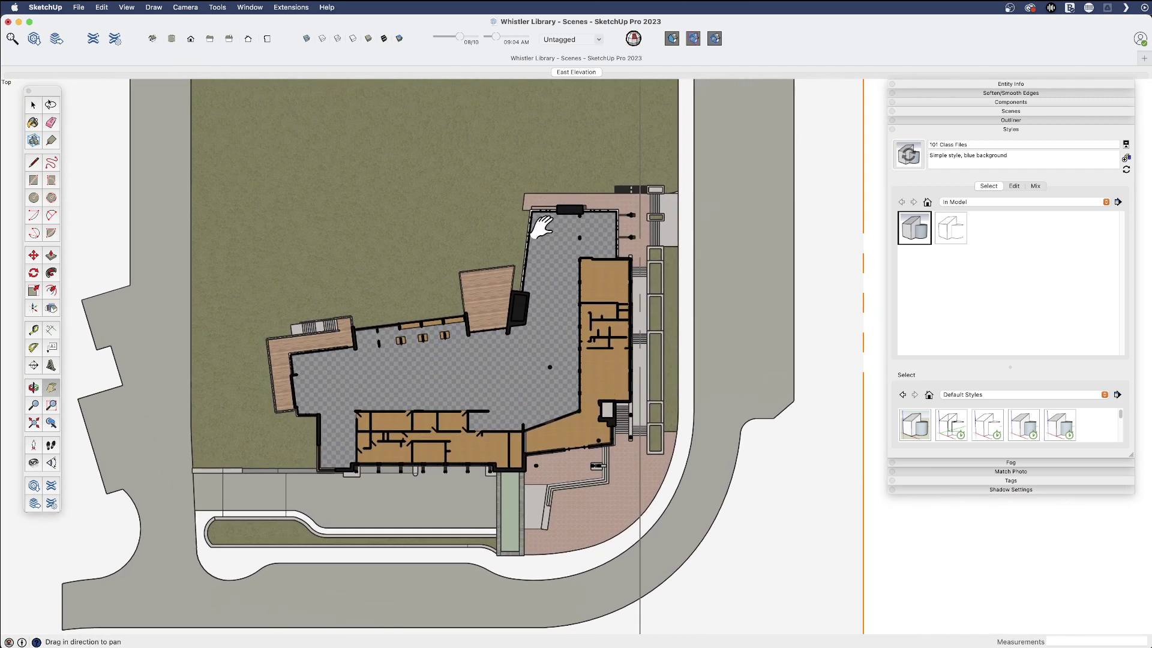
scroll(456, 438, up, 1)
scroll(454, 436, up, 1)
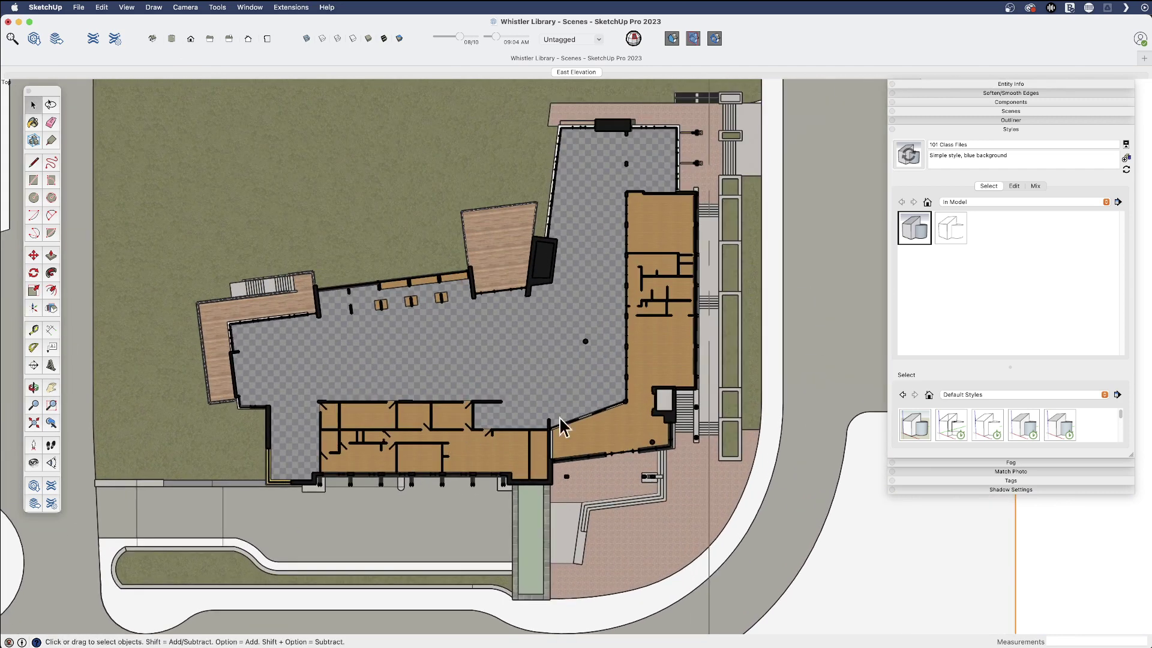
Hide the Entourage tag folder and the Sidewalk and Garage Level tags.
click(976, 129)
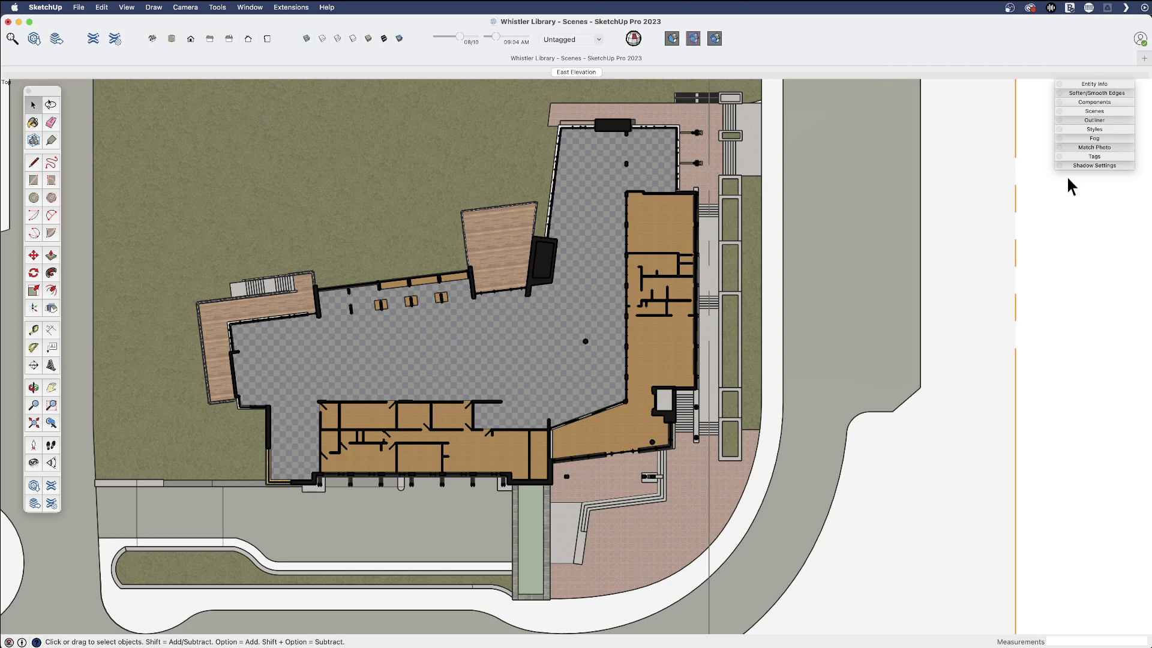
click(1089, 159)
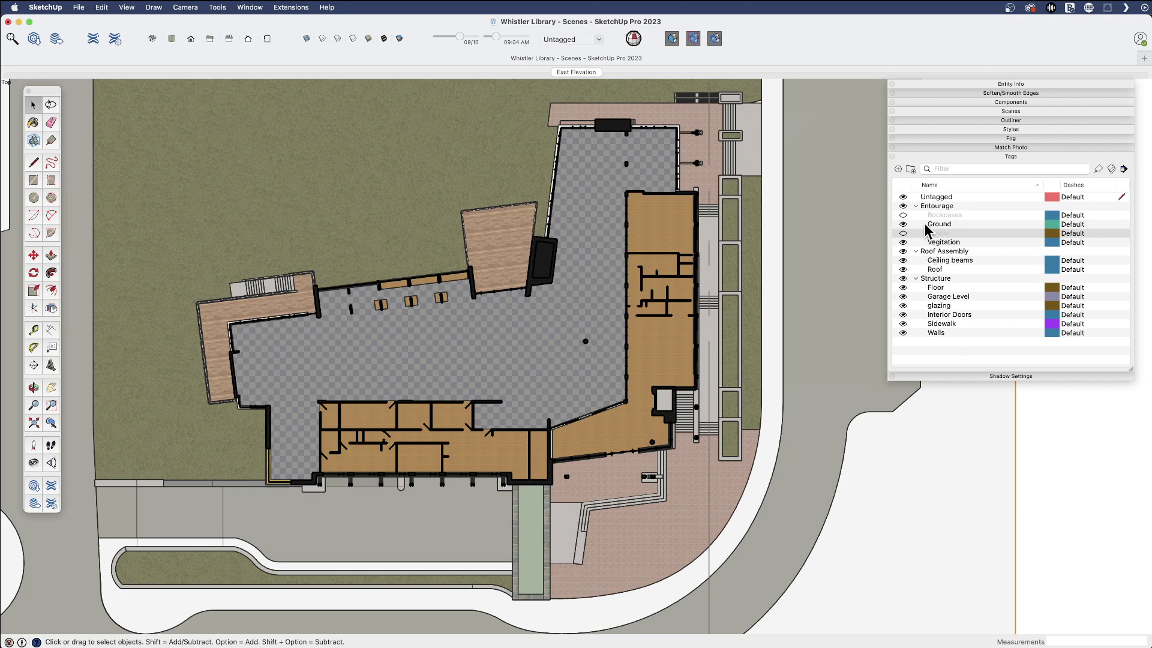
click(904, 206)
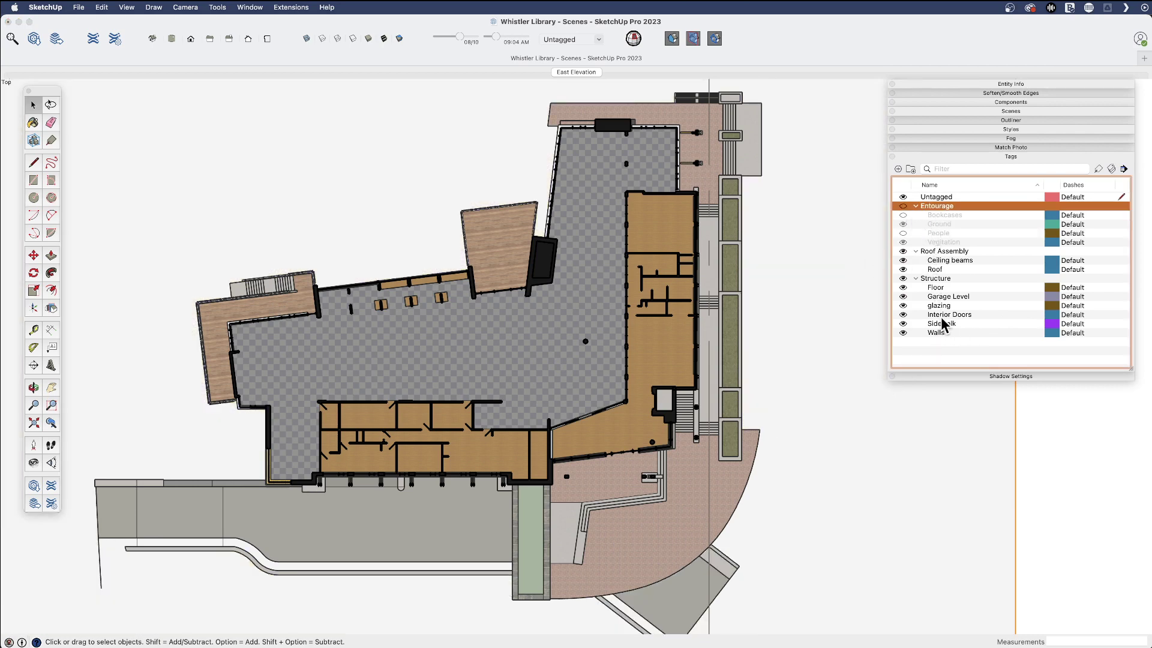
click(904, 324)
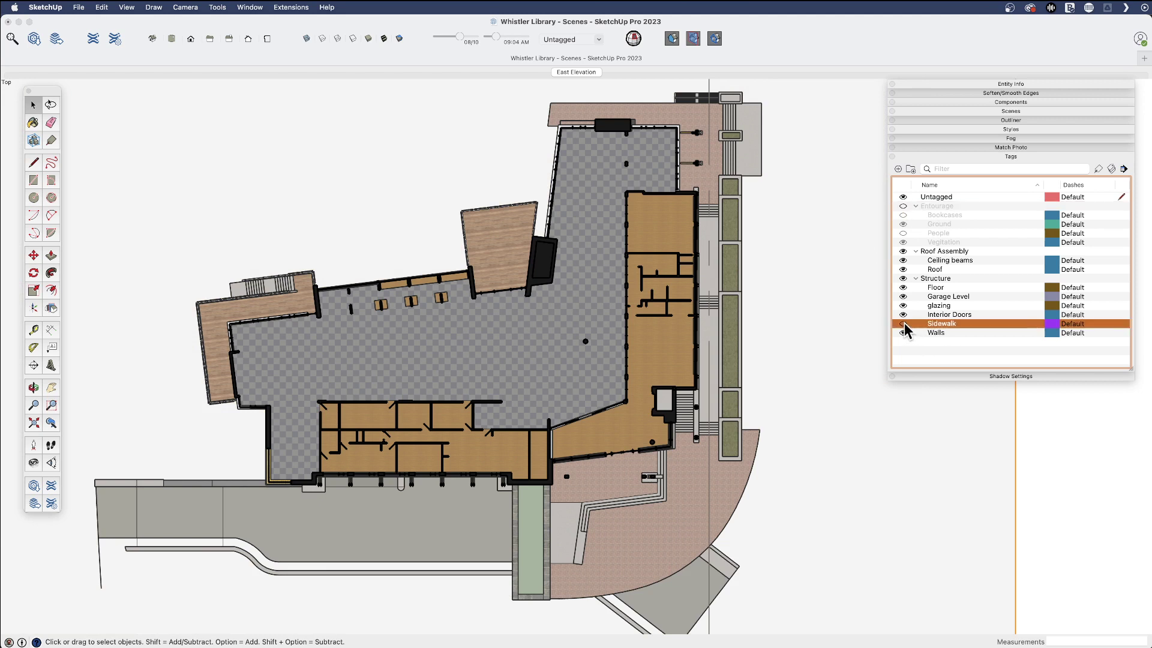
click(904, 324)
click(903, 296)
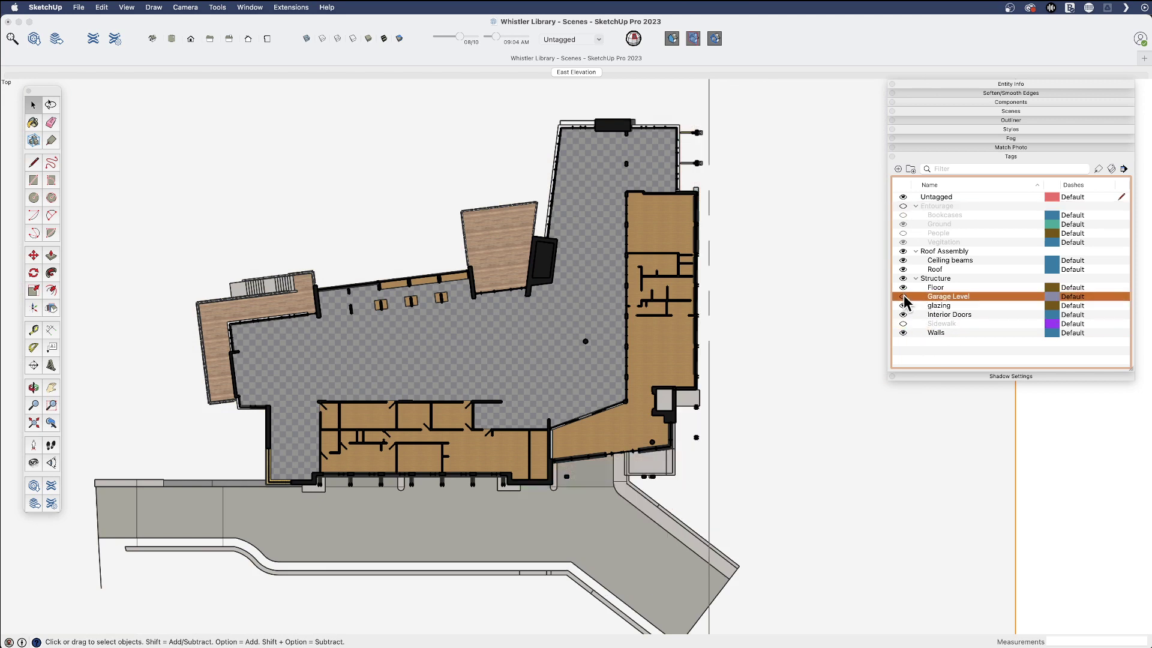
Frame the floor plan to fill the view and hide the section planes.
scroll(434, 233, up, 3)
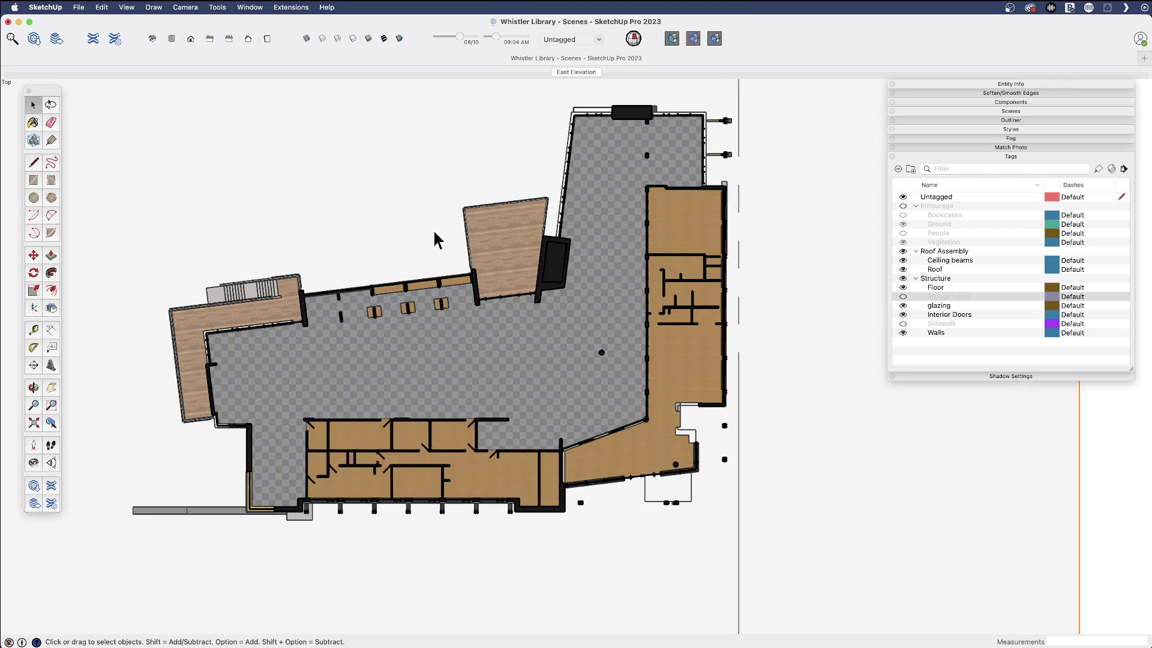
scroll(485, 298, down, 1)
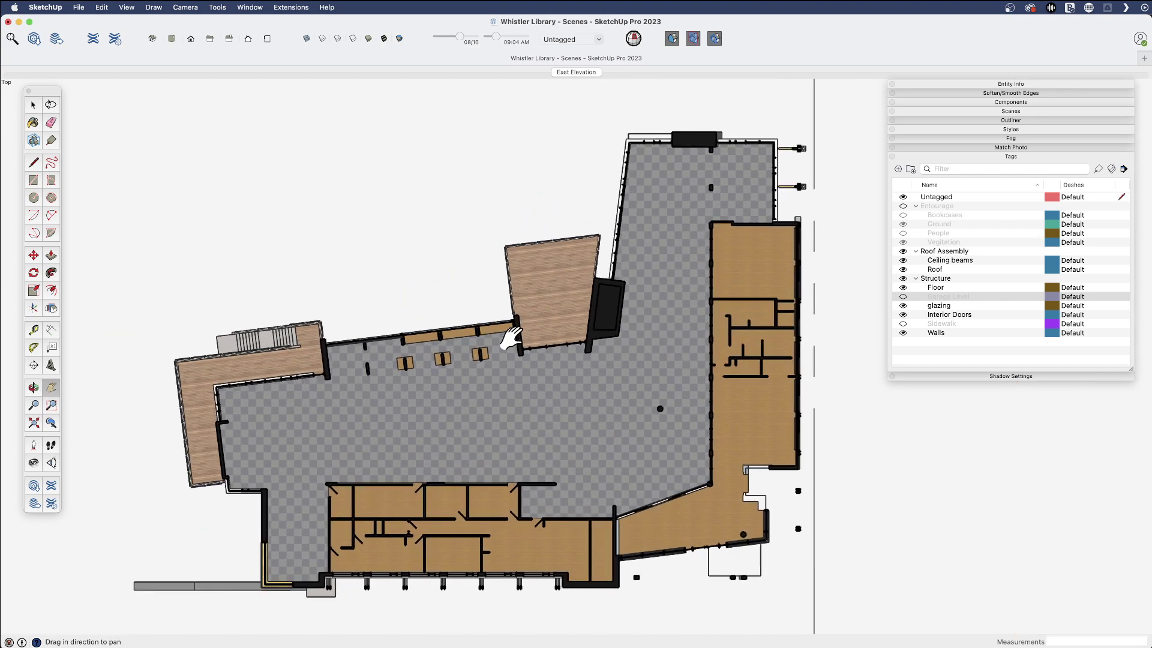
key(z)
scroll(509, 326, left, 1)
key(space)
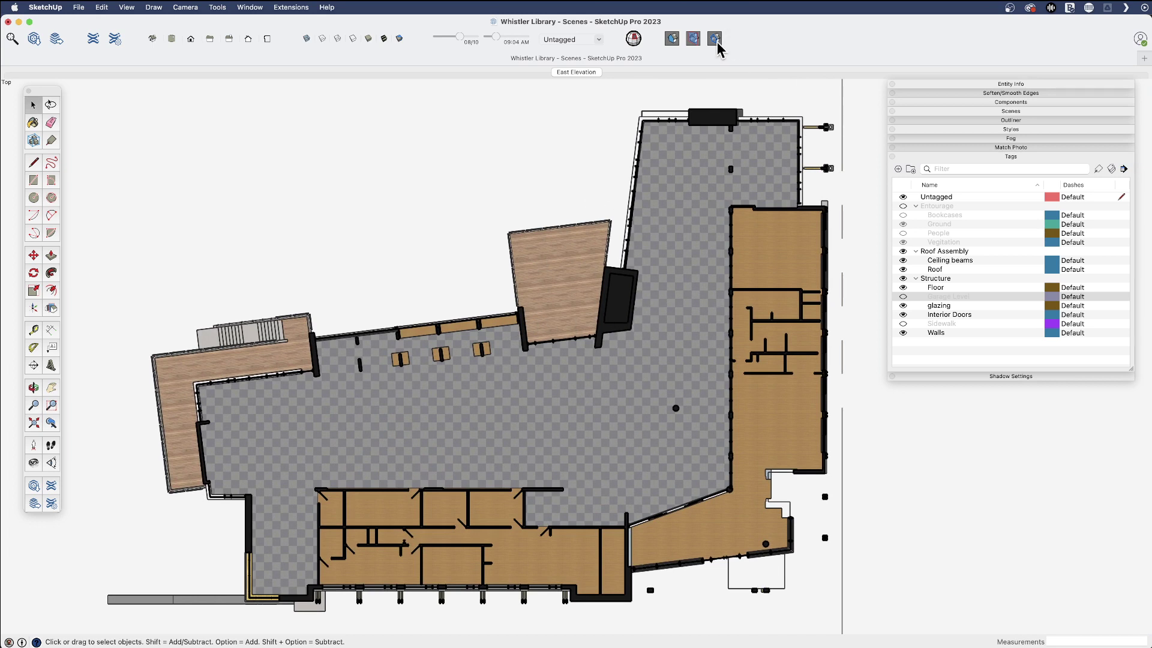
click(694, 39)
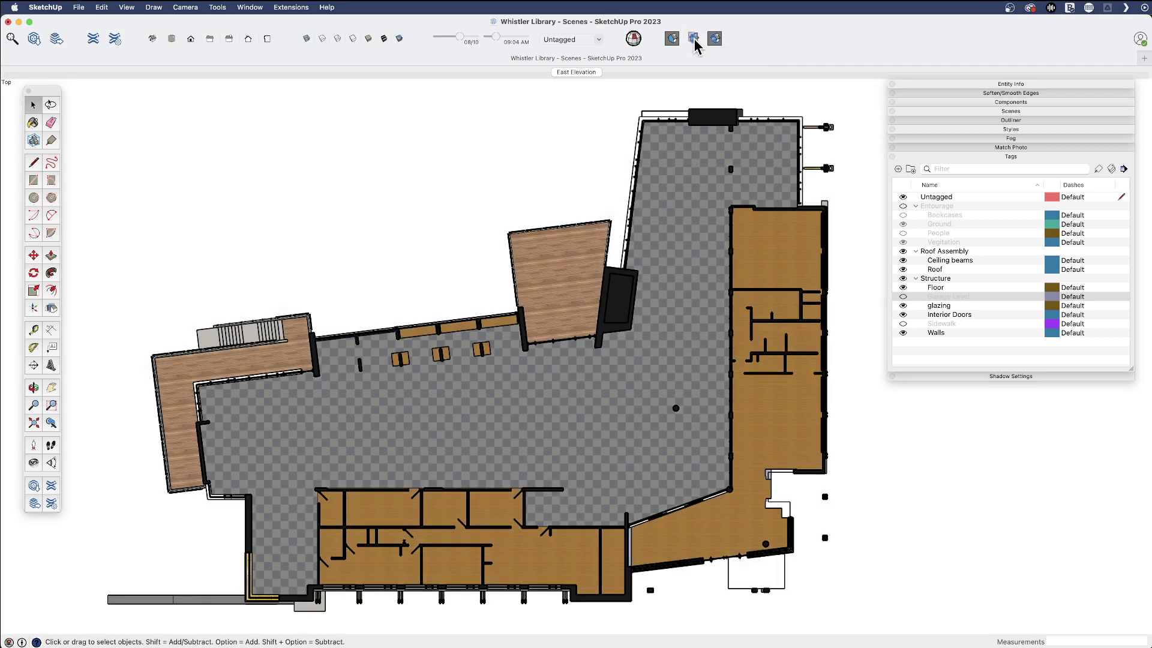
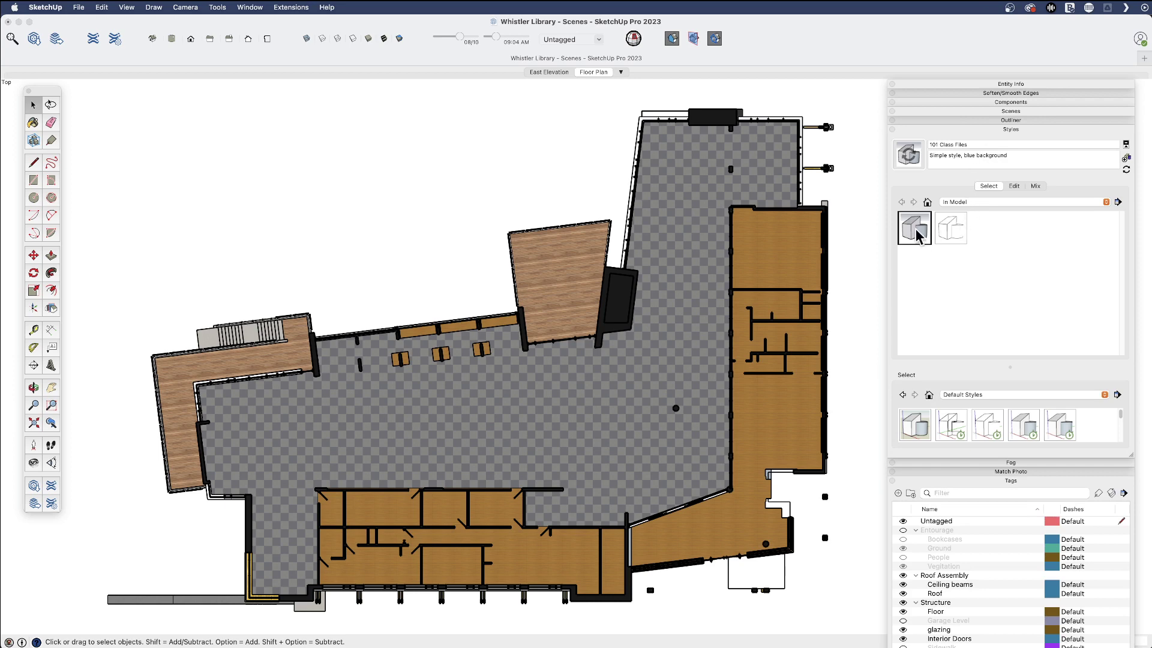
Try a dark blue section fill in the 101 Class Files style, and return the fill to Lead.
click(1015, 186)
scroll(648, 297, up, 3)
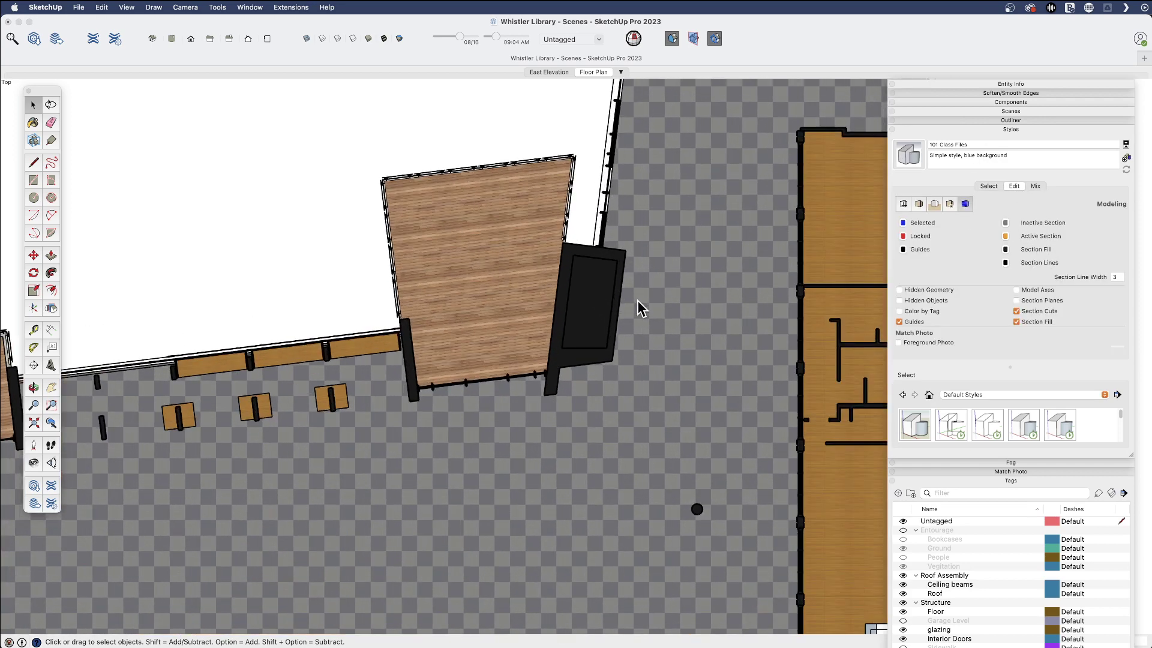
click(1006, 250)
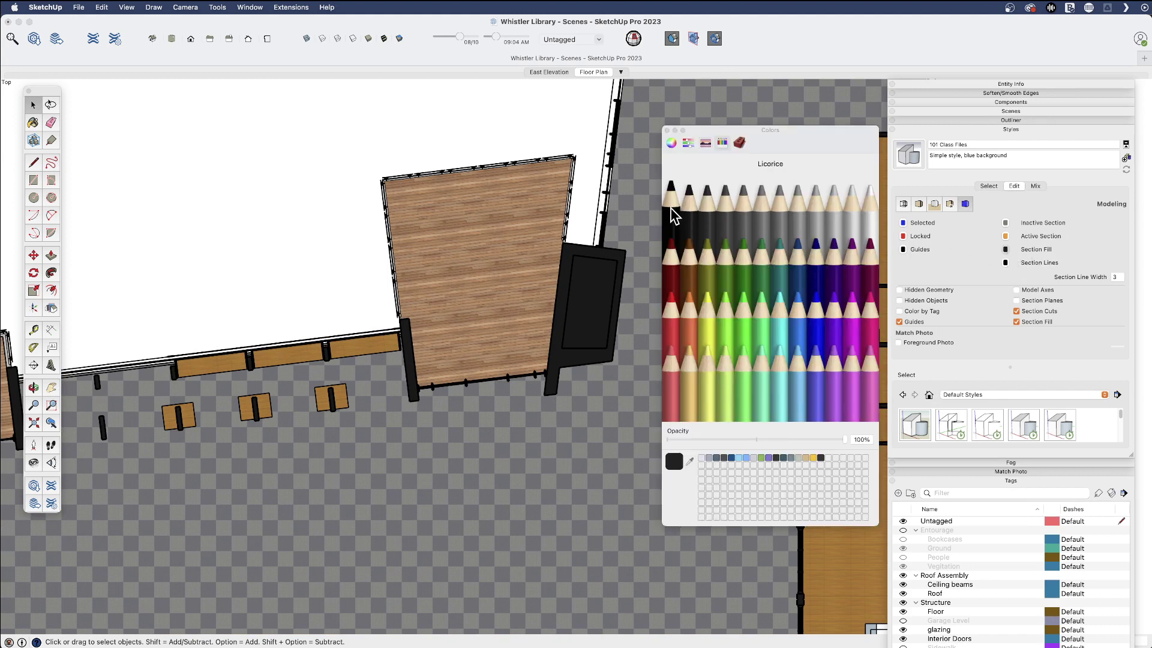
click(693, 220)
click(724, 306)
click(746, 273)
click(687, 225)
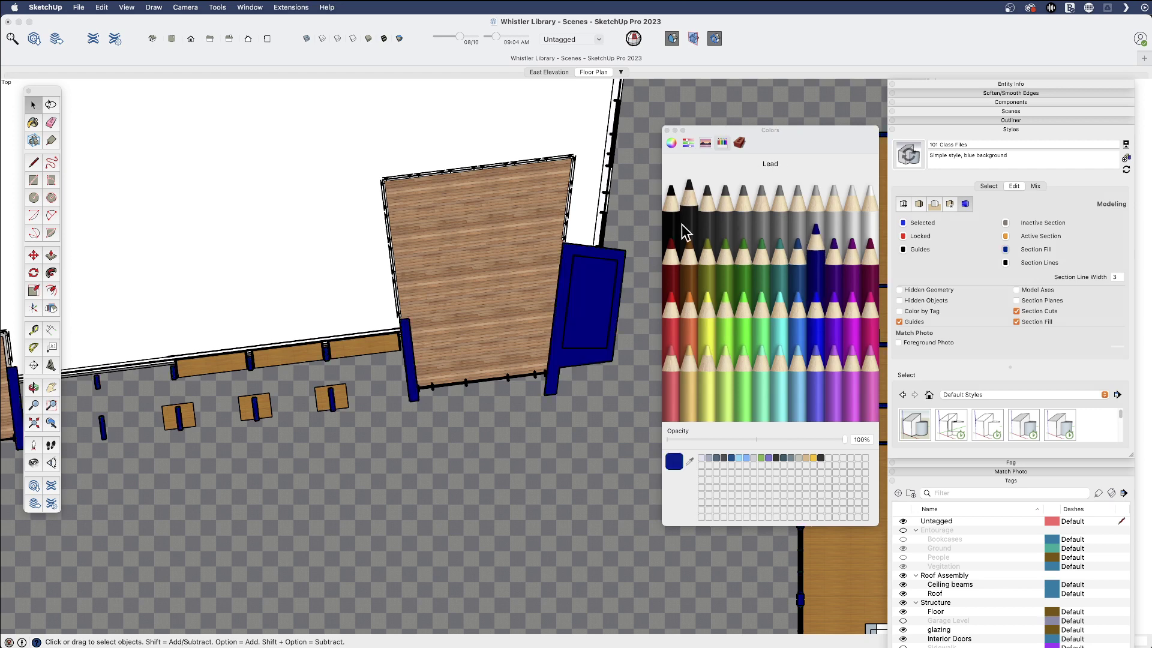
click(667, 130)
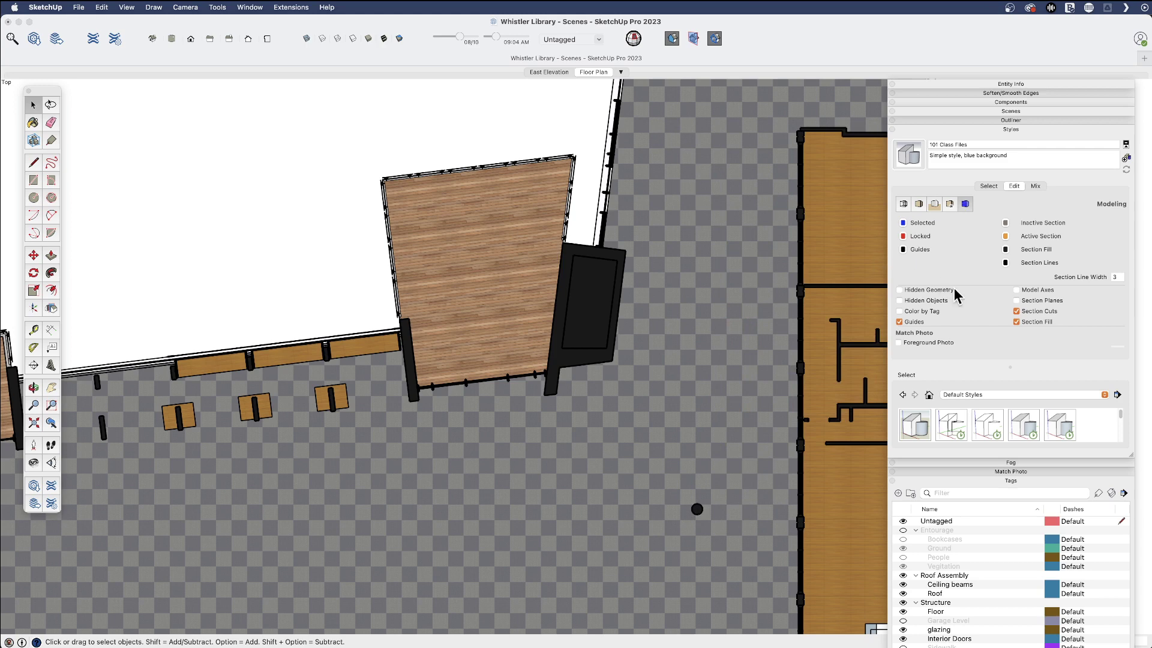
click(968, 129)
Orbit from the plan to an angled 3D view of the cut building and select all geometry.
scroll(527, 295, down, 5)
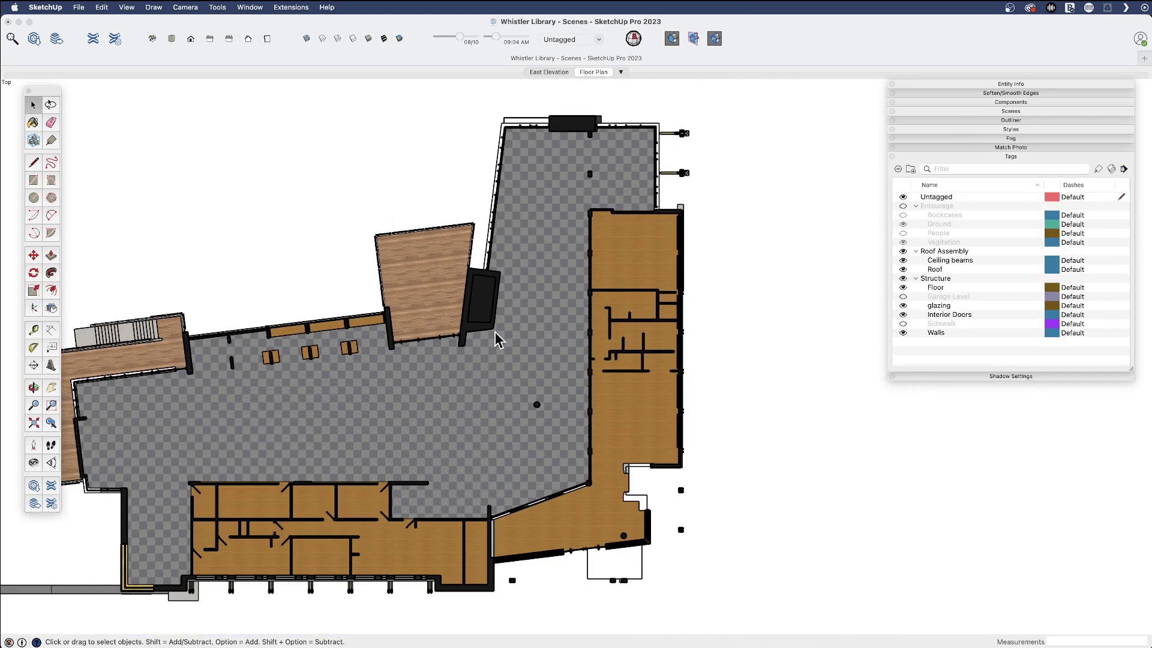
key(o)
drag(472, 445, 375, 192)
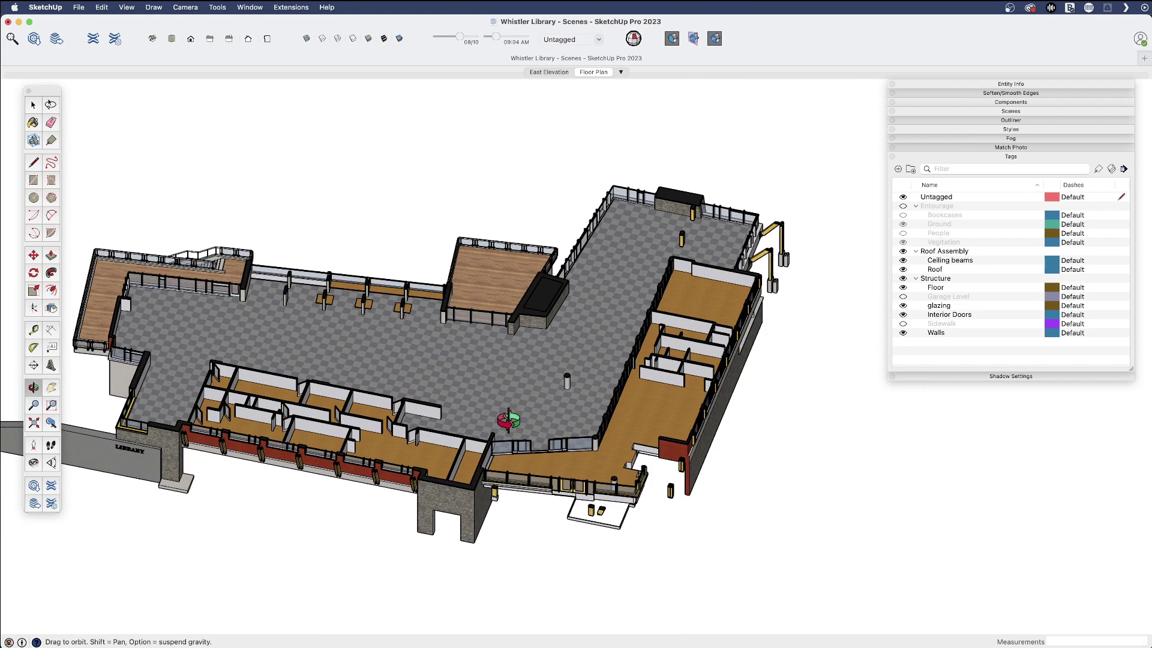
scroll(513, 418, up, 5)
drag(594, 400, 470, 468)
scroll(504, 432, down, 3)
key(space)
key(super+a)
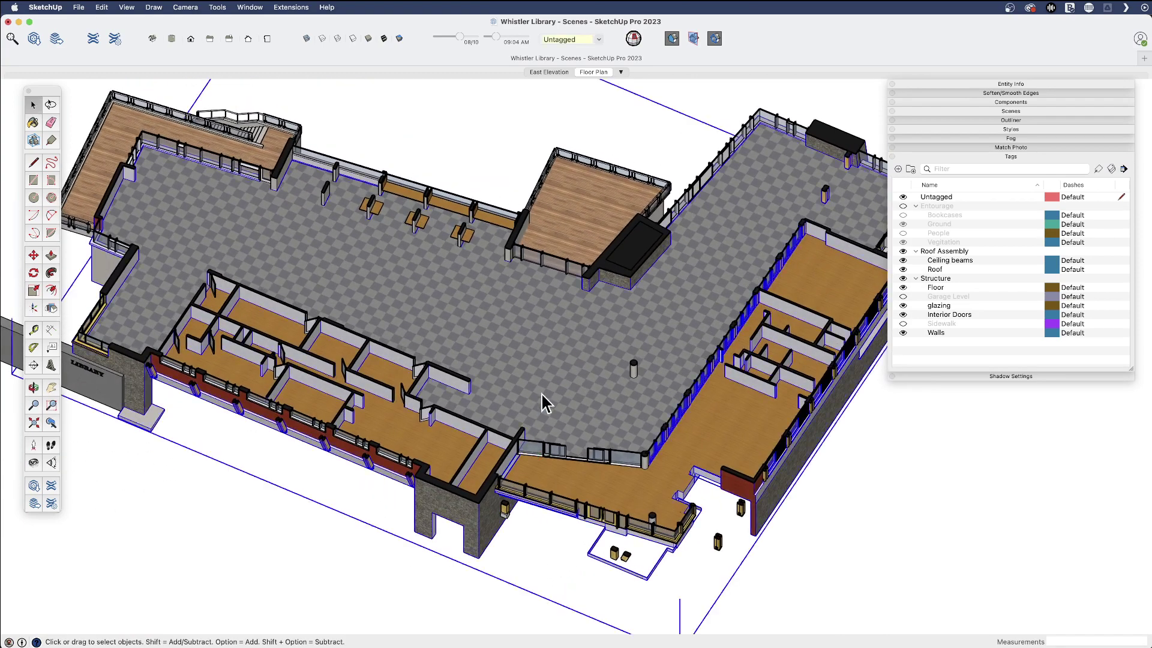
Open the group containing the library's floors and walls for editing.
key(h)
drag(497, 385, 476, 442)
key(space)
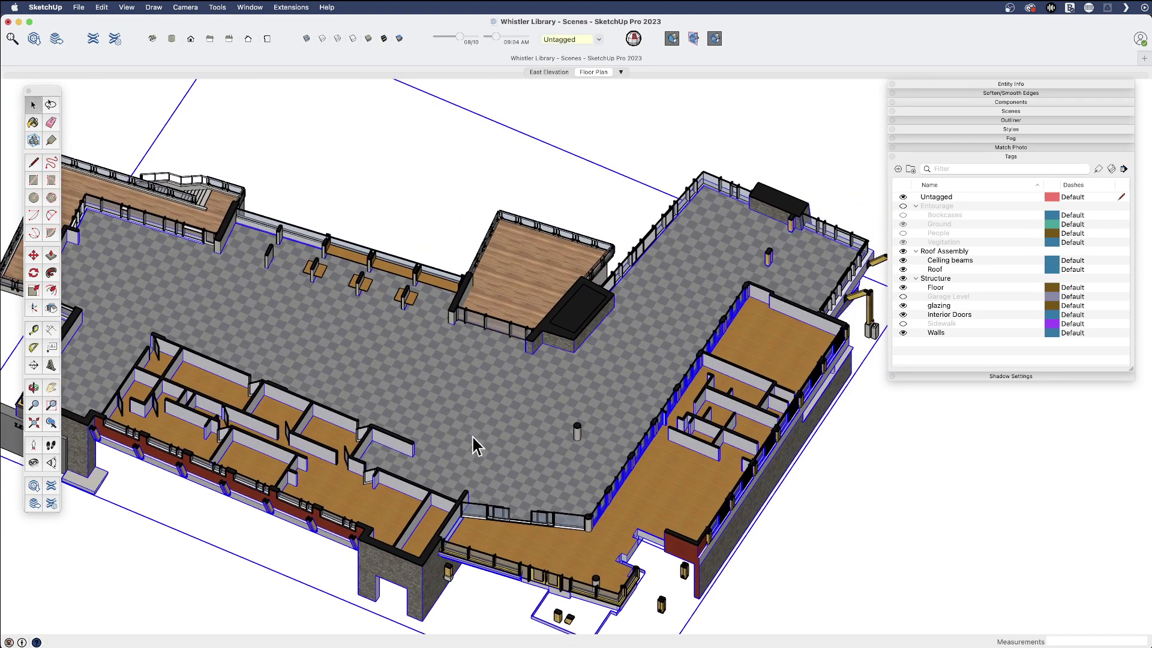
double_click(478, 393)
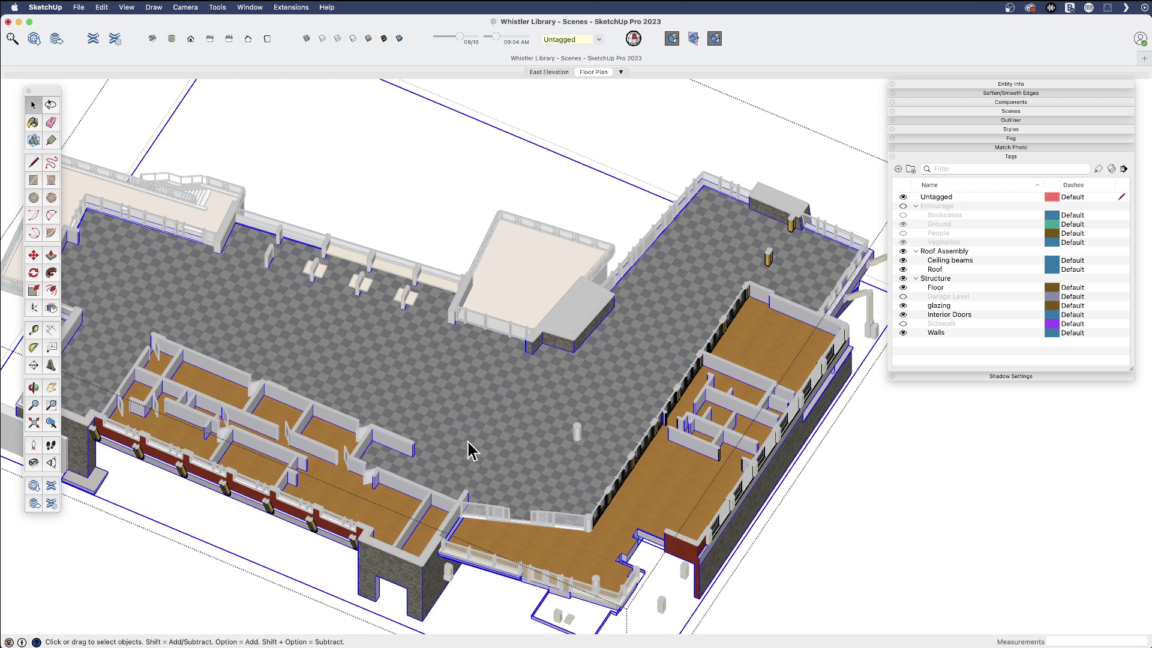
Open the floor group, select its tiled face, isolate it by hiding the rest of the model, and restore the full model.
scroll(455, 453, up, 1)
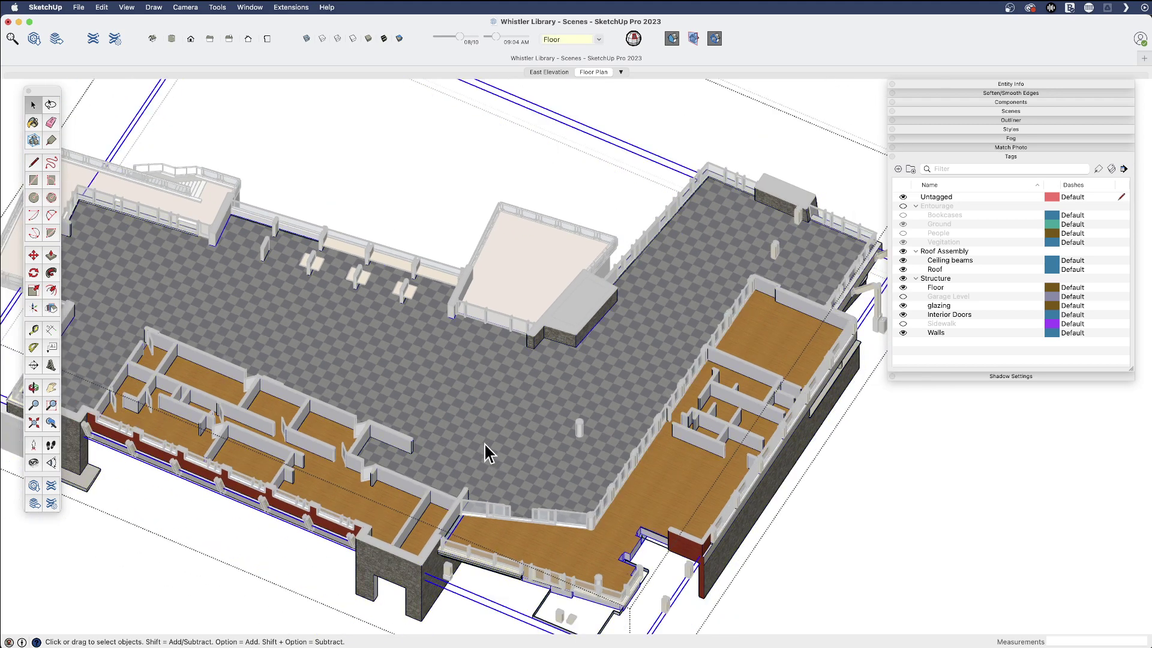
double_click(484, 441)
click(483, 441)
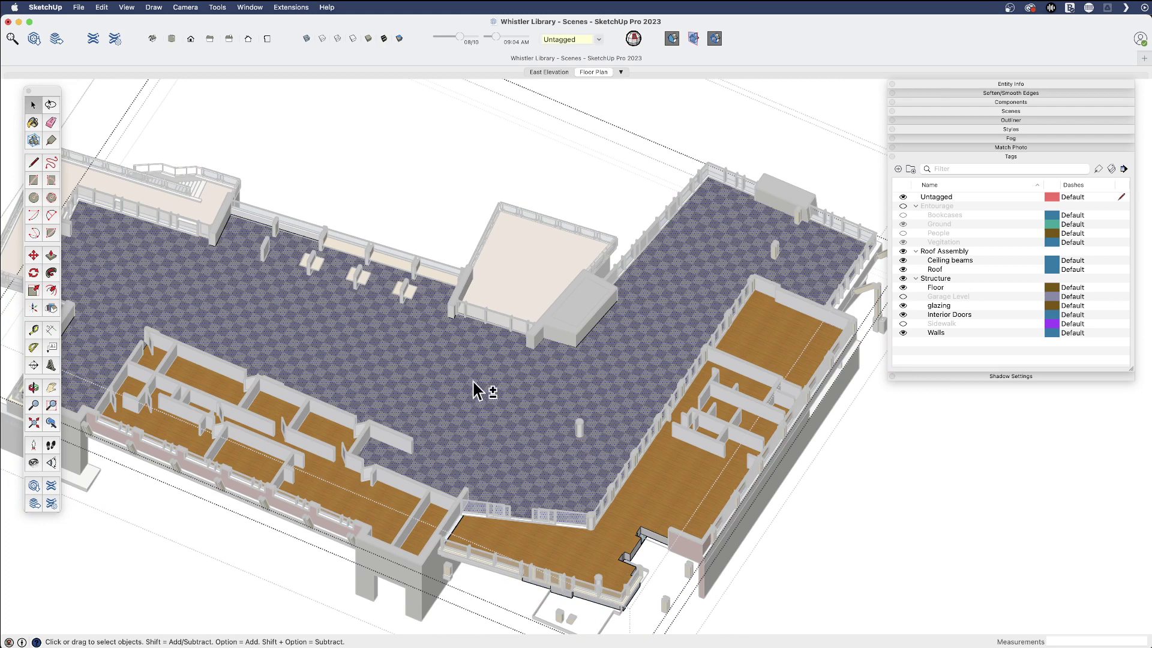
key(shift+h)
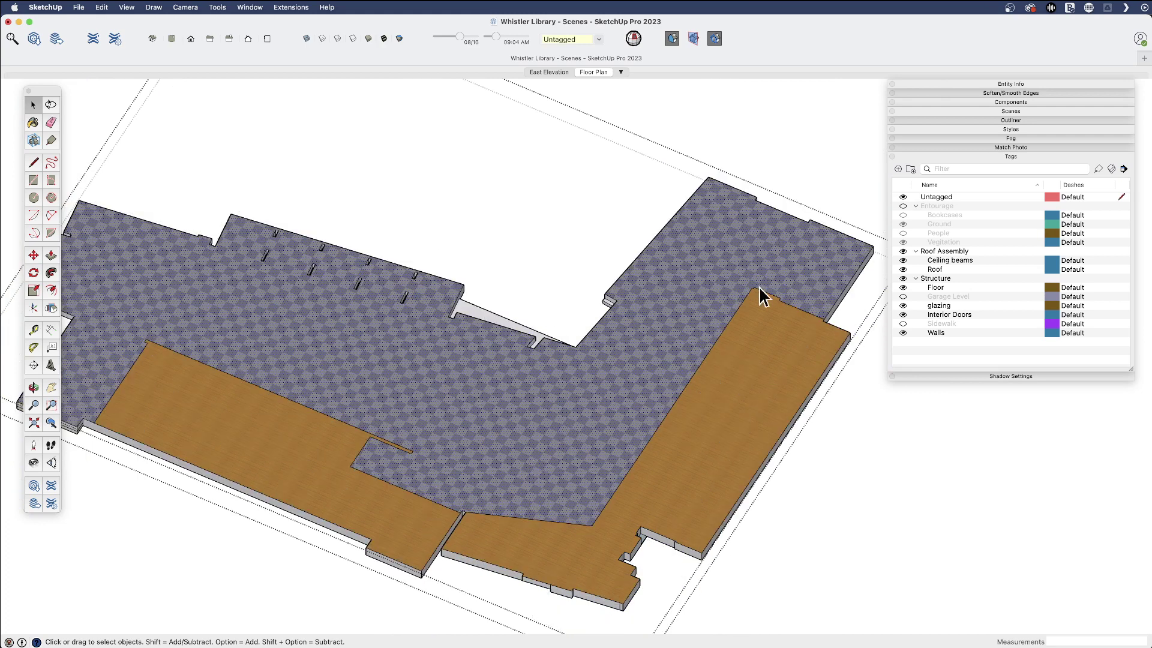
click(439, 503)
click(526, 517)
click(613, 504)
key(Escape)
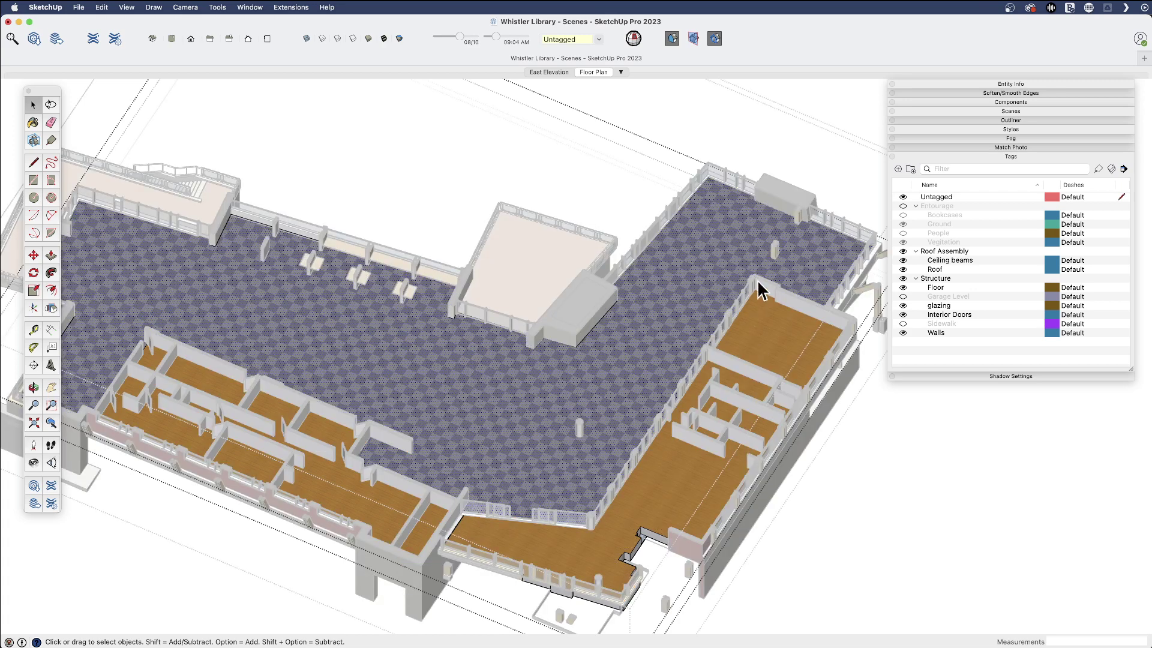
scroll(457, 403, down, 2)
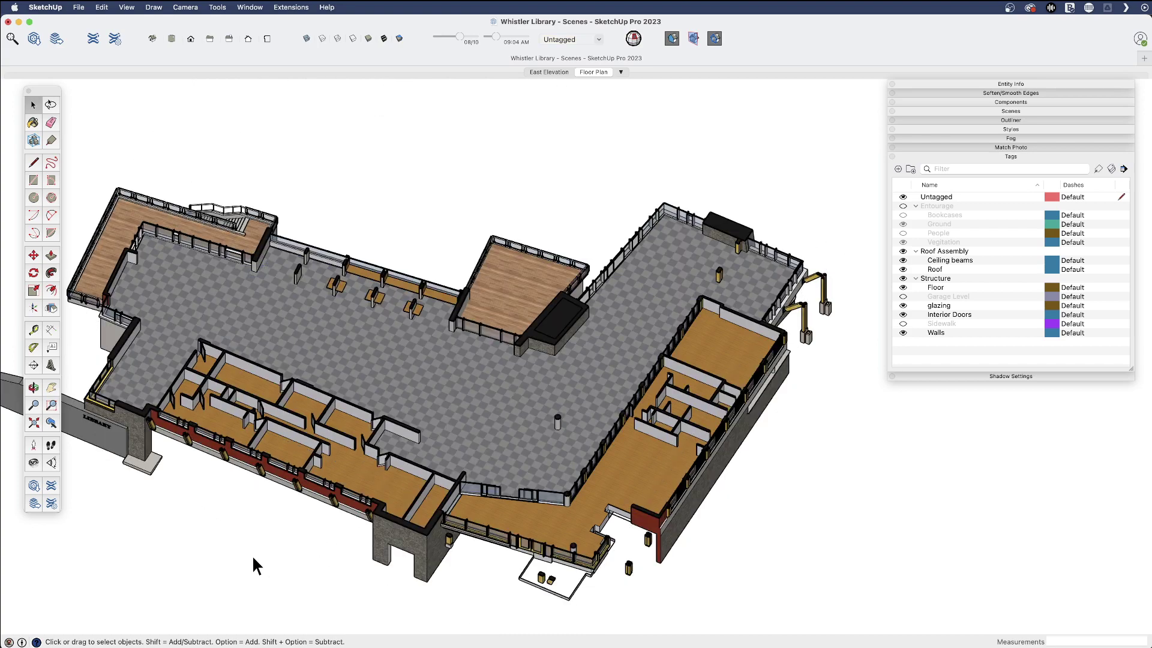
Select a door in the office area and switch the Interior Doors tag off and back on.
scroll(264, 421, up, 5)
middle_drag(266, 426, 498, 456)
click(513, 440)
click(504, 431)
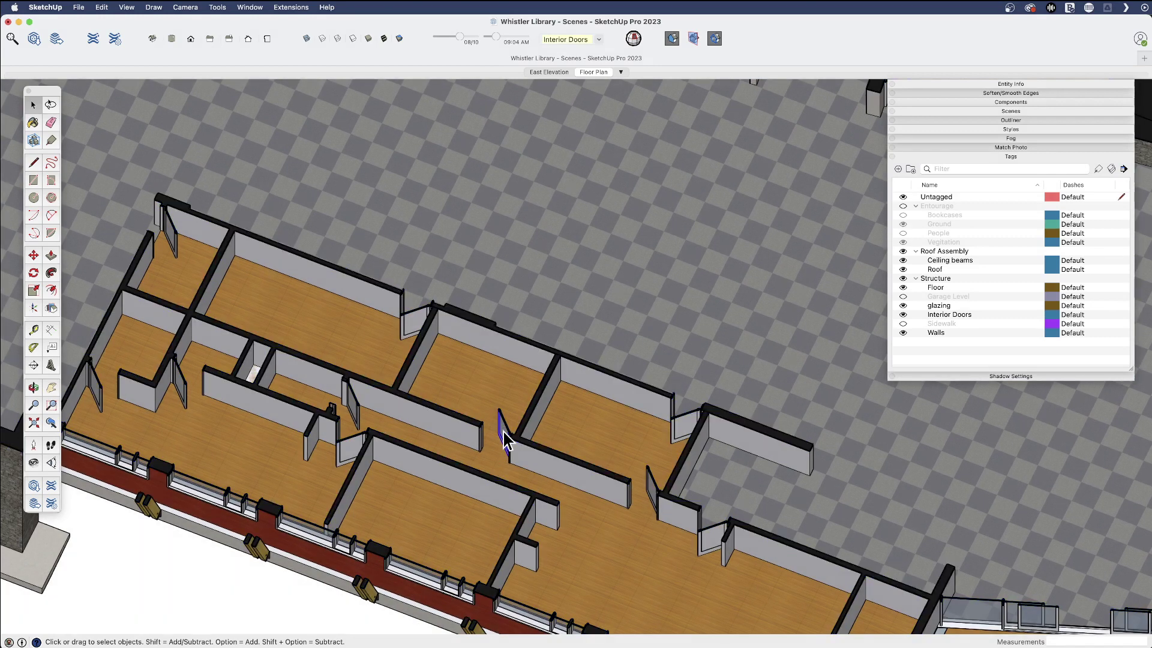
click(904, 314)
click(902, 315)
click(902, 315)
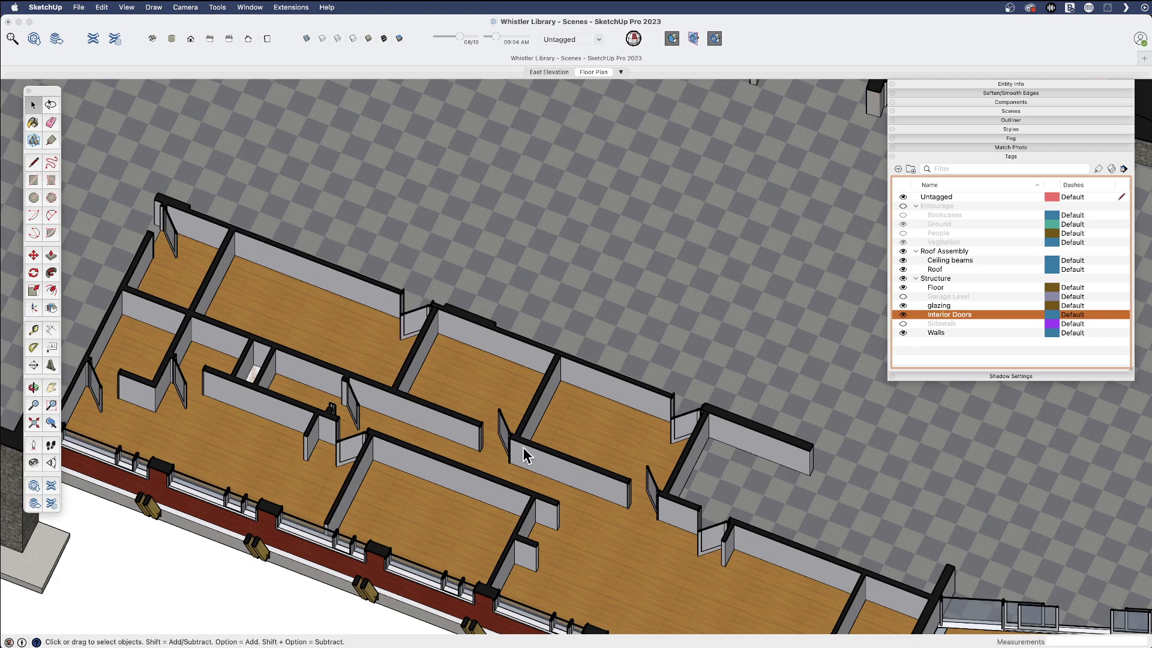
Recall the Floor Plan scene, compare it with the East Elevation scene, and return to Floor Plan.
scroll(413, 381, down, 5)
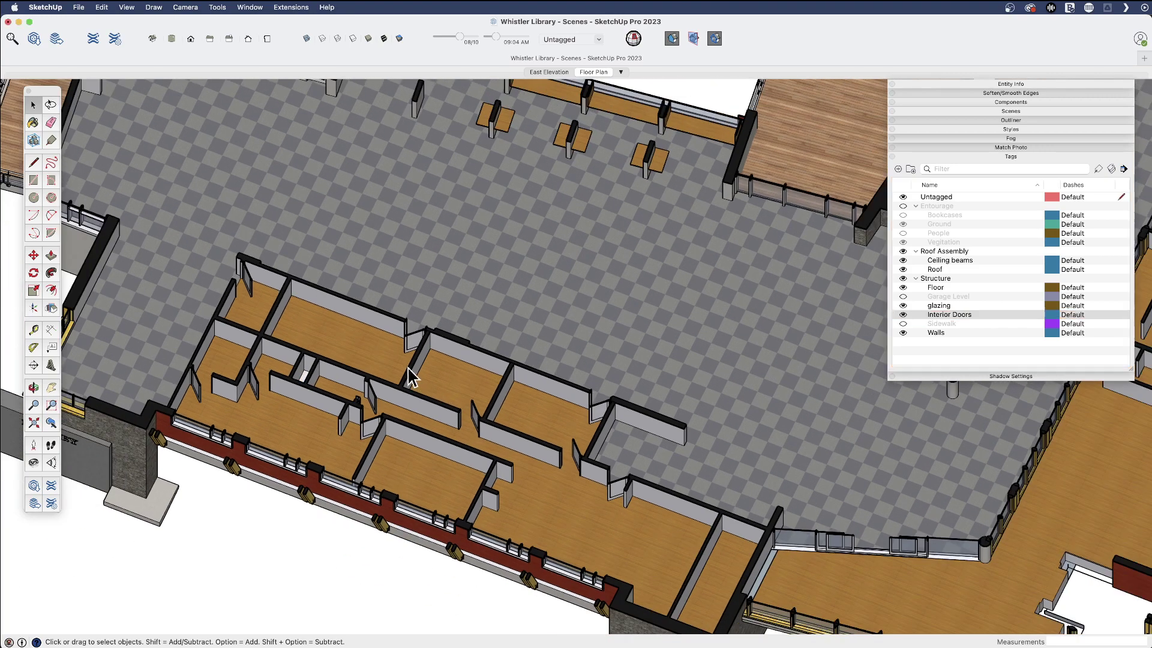
shift+middle_drag(442, 382, 421, 335)
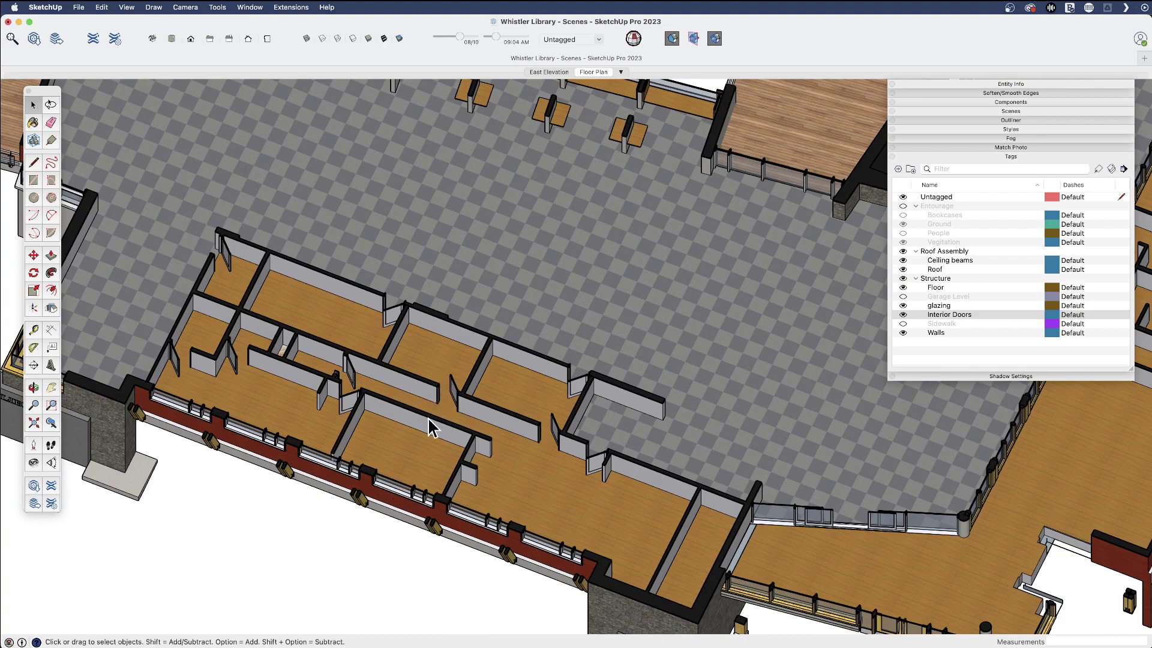
middle_drag(427, 417, 402, 289)
scroll(420, 384, down, 4)
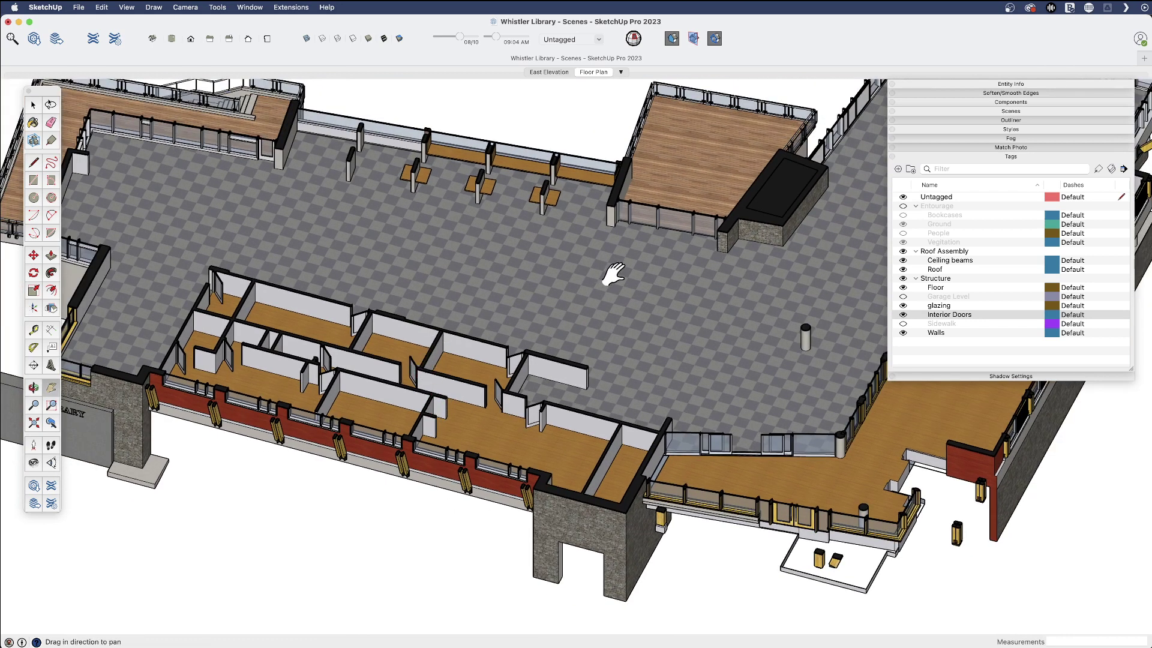
click(593, 72)
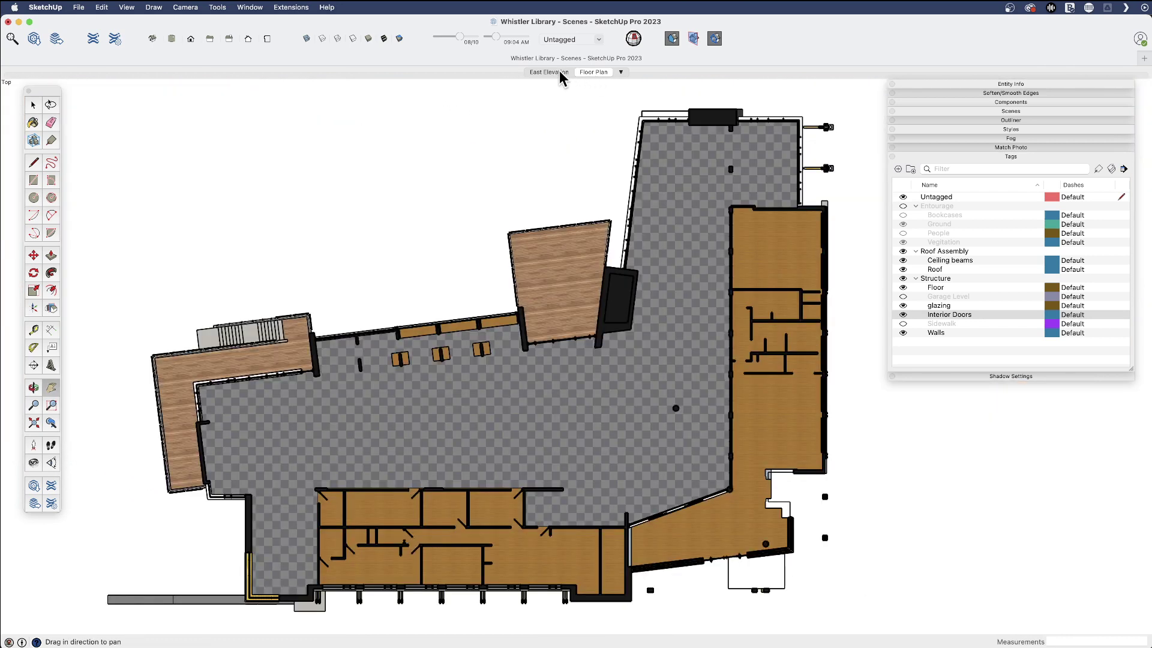
click(557, 72)
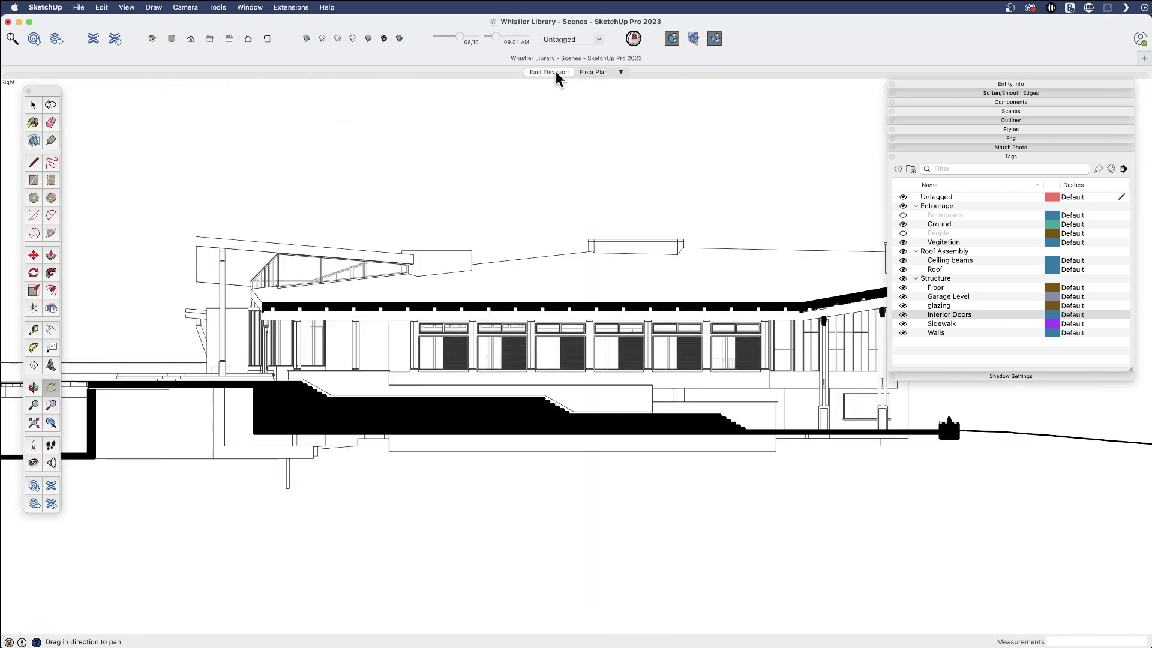
click(597, 73)
Turn off the section cut from an angled 3D view so the complete building and roof are displayed.
middle_drag(546, 330, 513, 386)
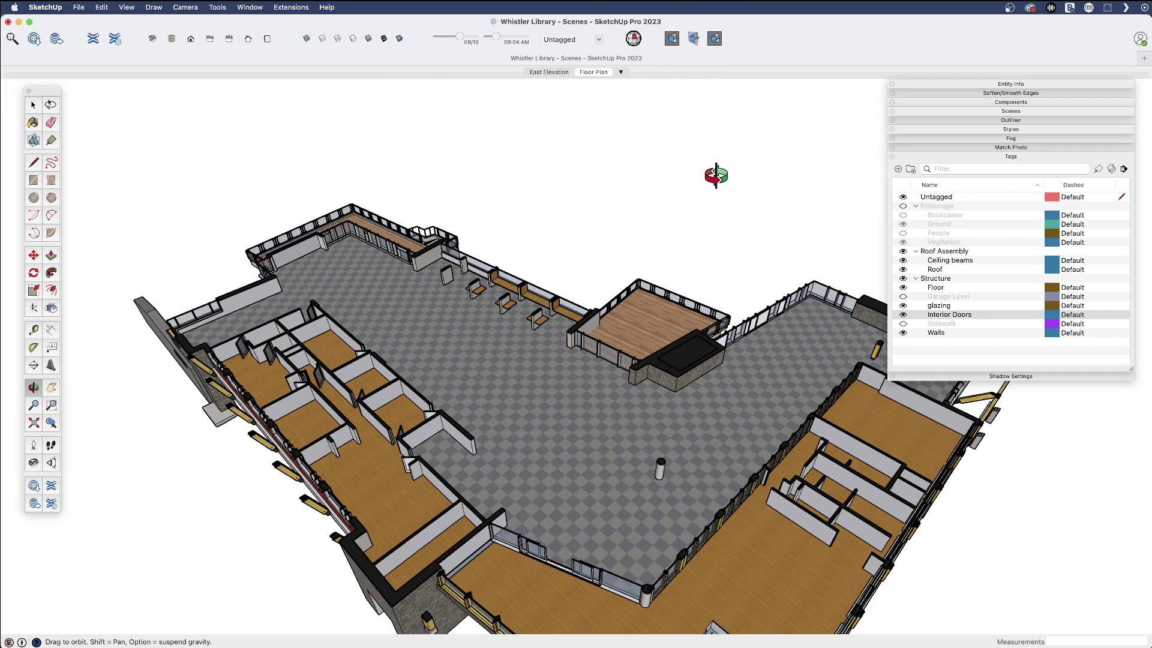
click(714, 38)
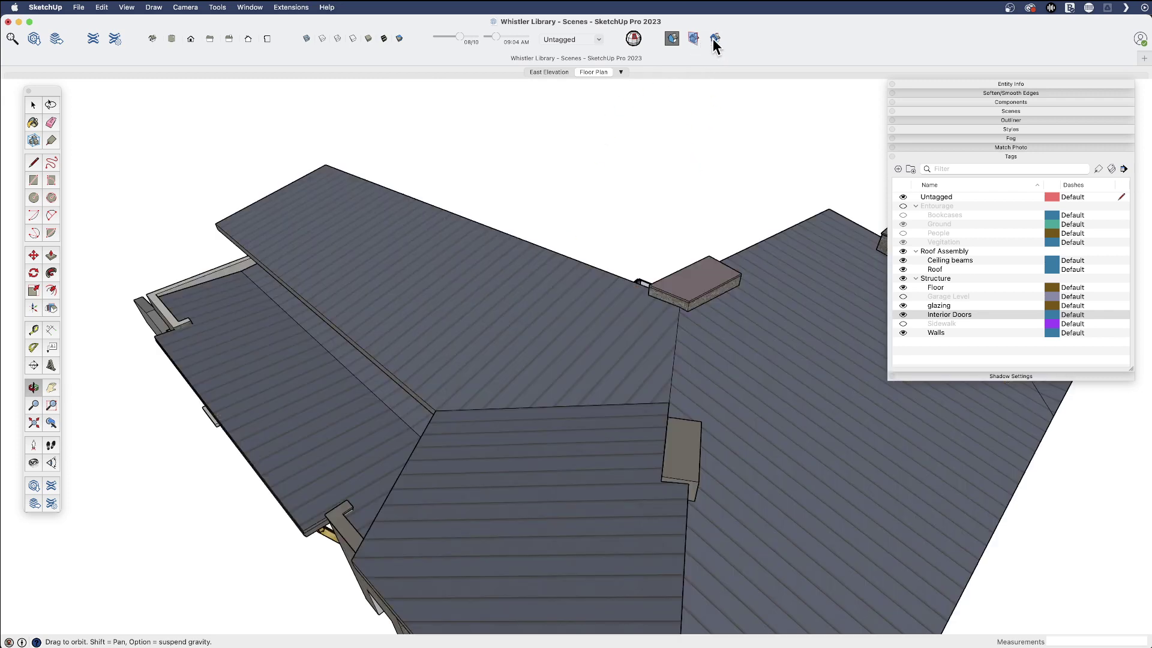
scroll(553, 232, down, 5)
middle_drag(458, 396, 545, 381)
scroll(520, 360, up, 5)
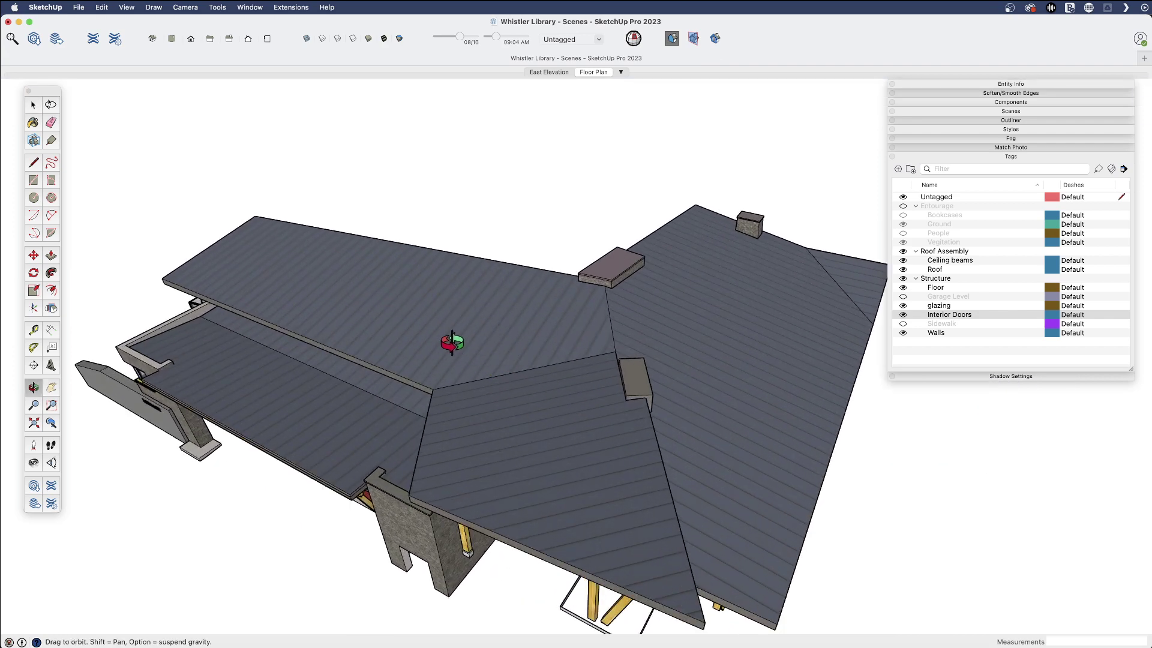
drag(438, 347, 478, 398)
key(space)
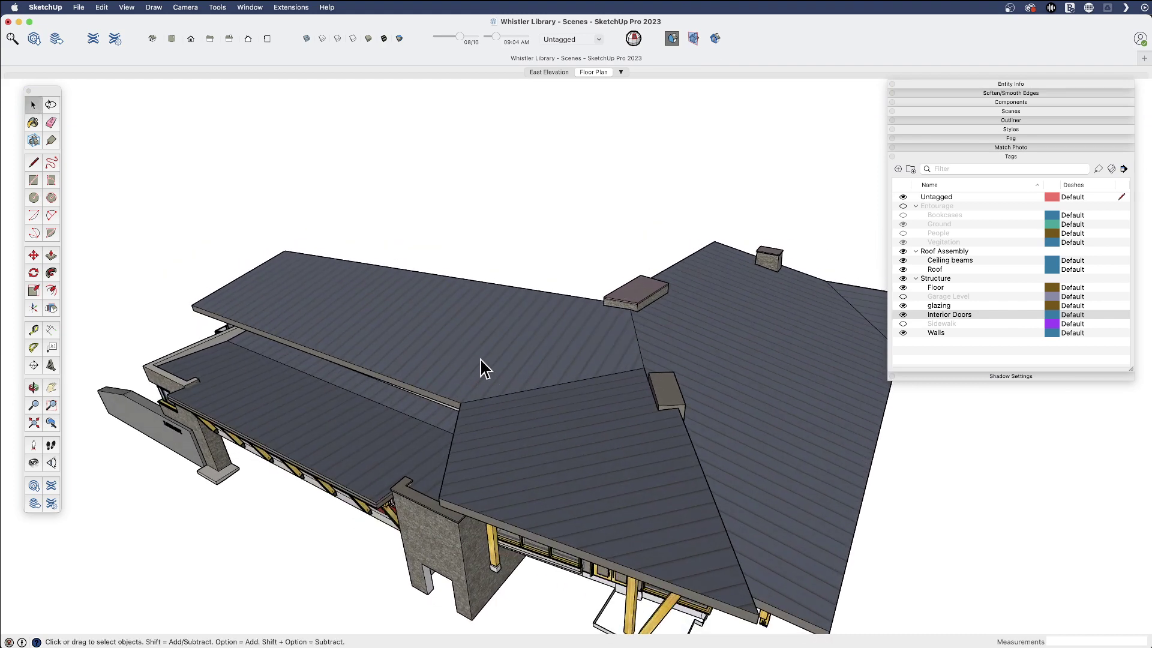
Select the main roof to check its tag and extents, and clear the selection.
middle_drag(433, 367, 393, 414)
scroll(527, 379, up, 5)
click(531, 441)
scroll(530, 444, down, 3)
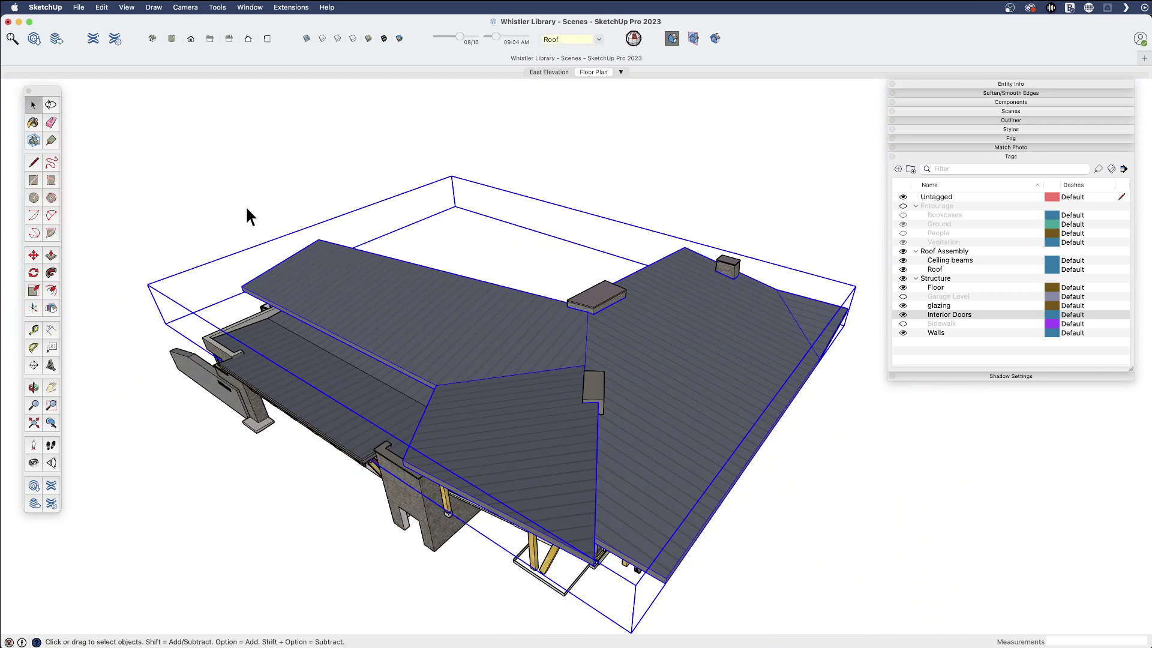
click(280, 243)
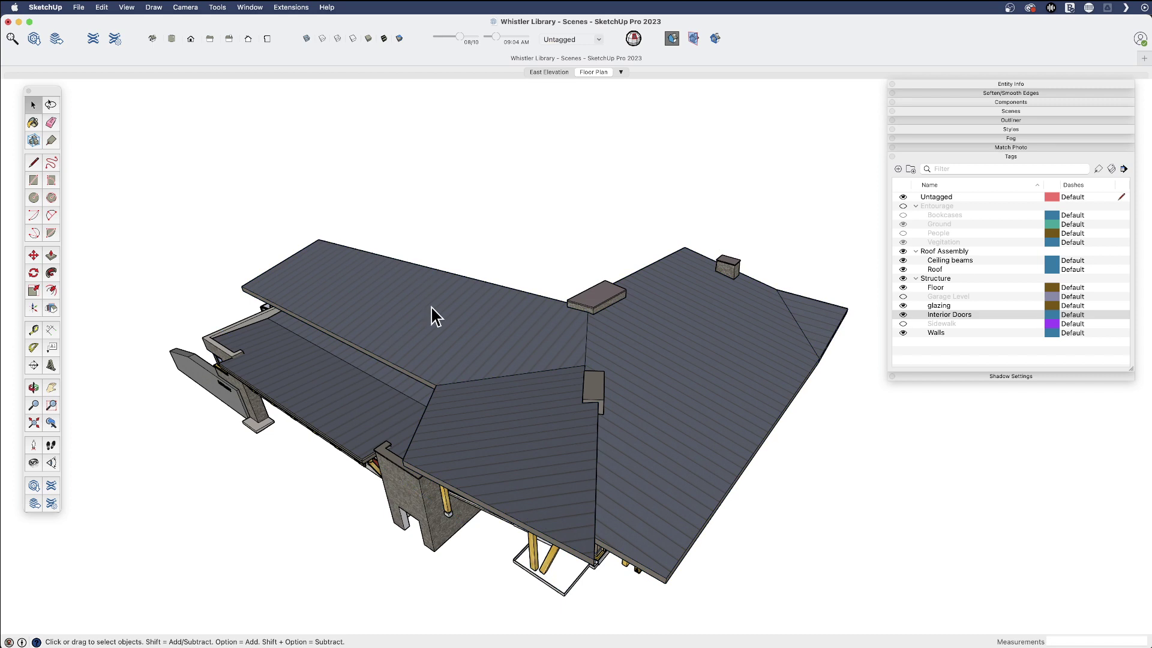
middle_drag(538, 180, 398, 335)
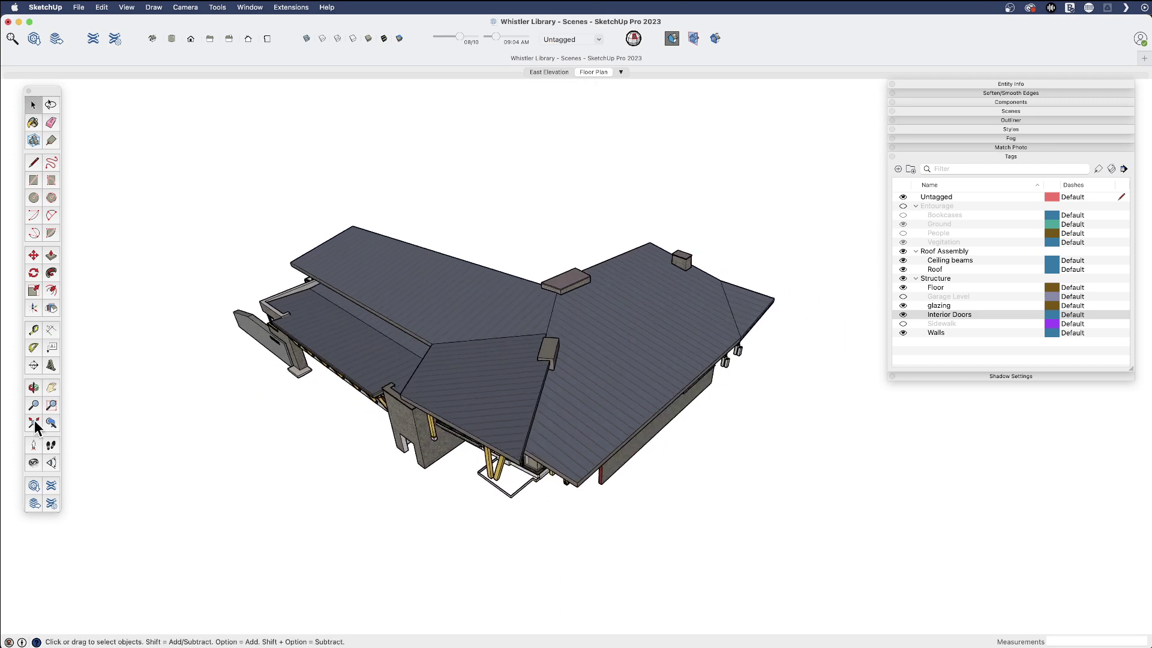
Place a vertical section plane on the front face of the stone wall, accepting the default name and symbol.
click(34, 365)
click(402, 416)
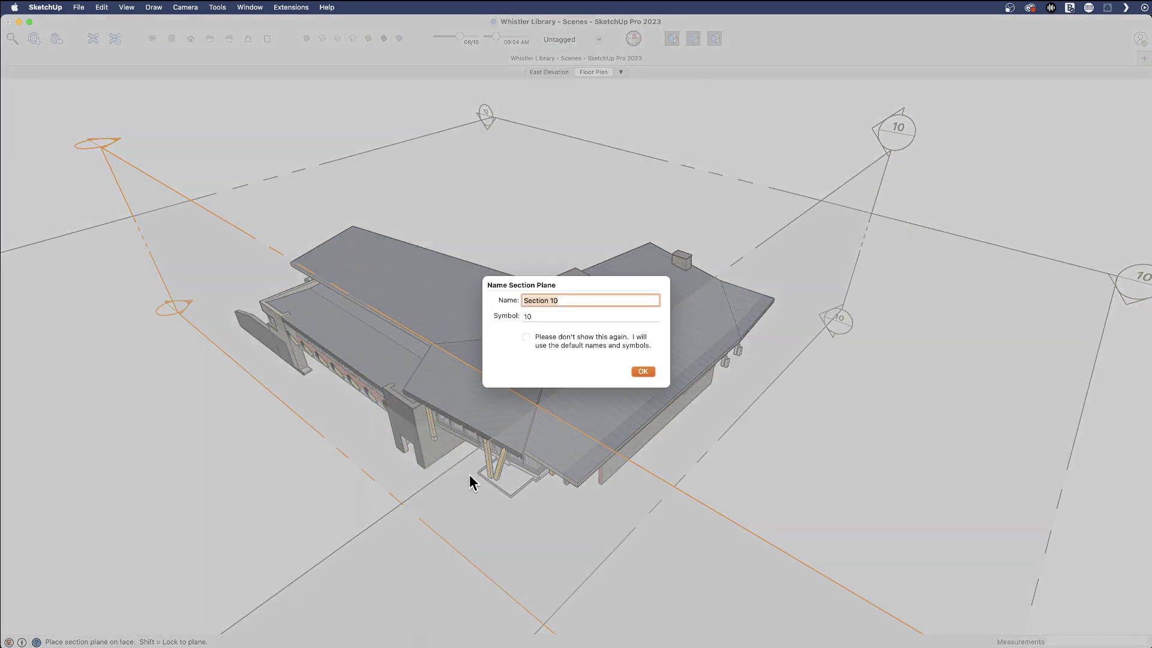
click(642, 371)
Select the new vertical section plane and move it back through the building to try different cuts.
key(space)
click(125, 162)
key(m)
click(122, 155)
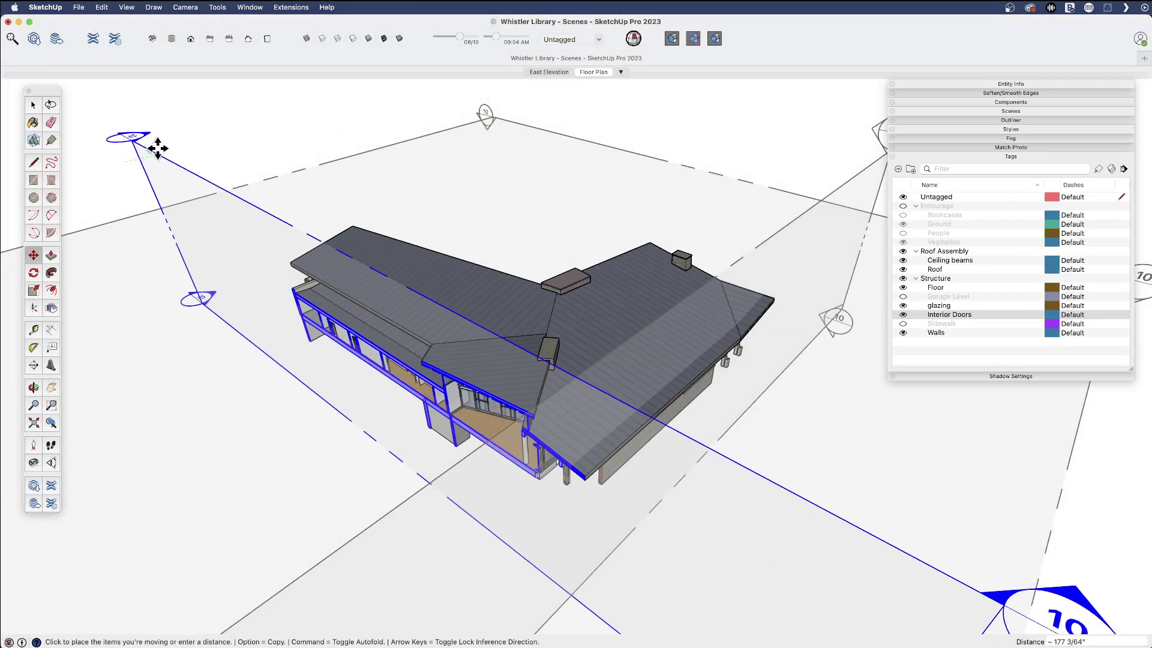
click(268, 121)
key(space)
Select the ceiling beams, the lower roof and the main roof in turn to check their tags.
click(441, 321)
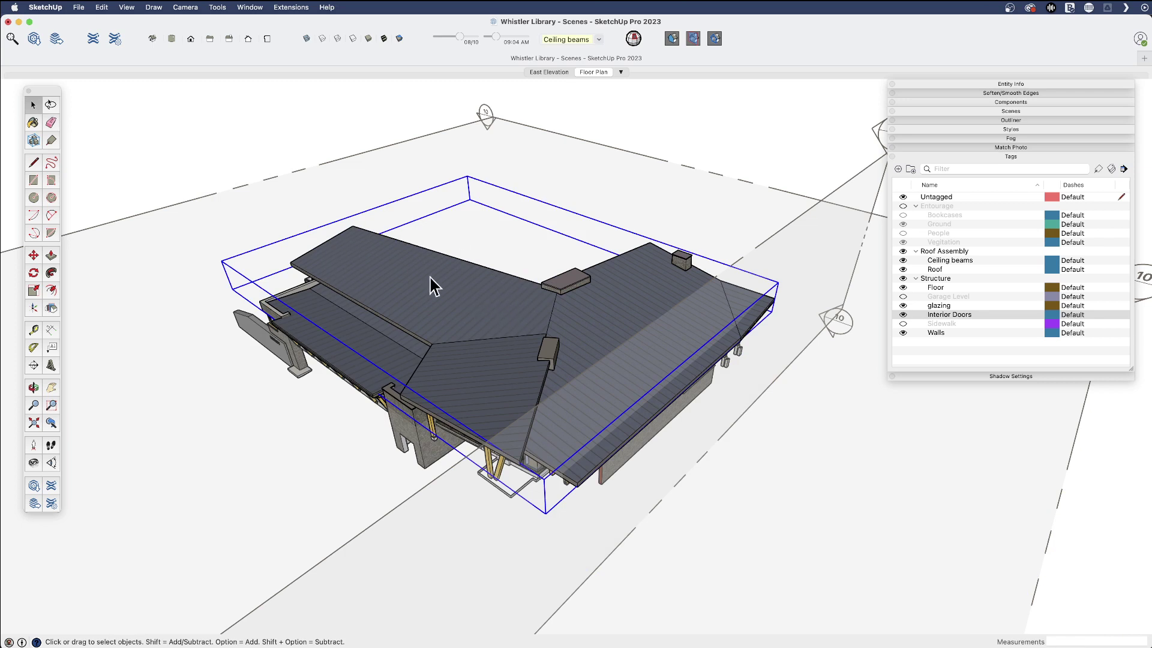
scroll(441, 336, up, 3)
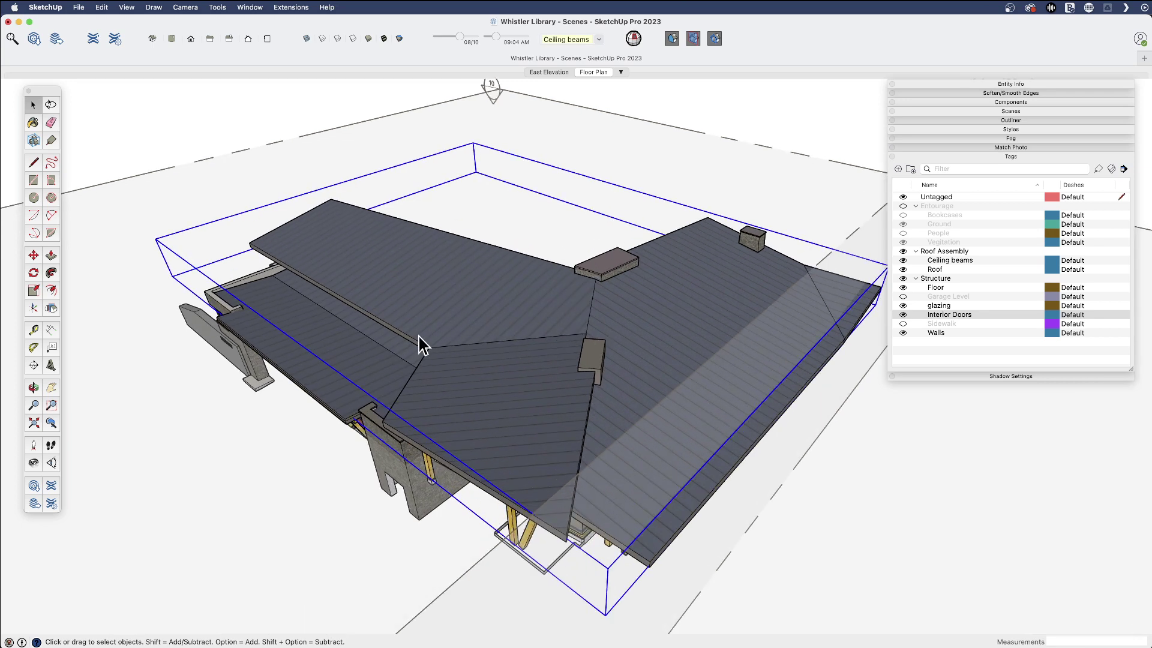
click(312, 354)
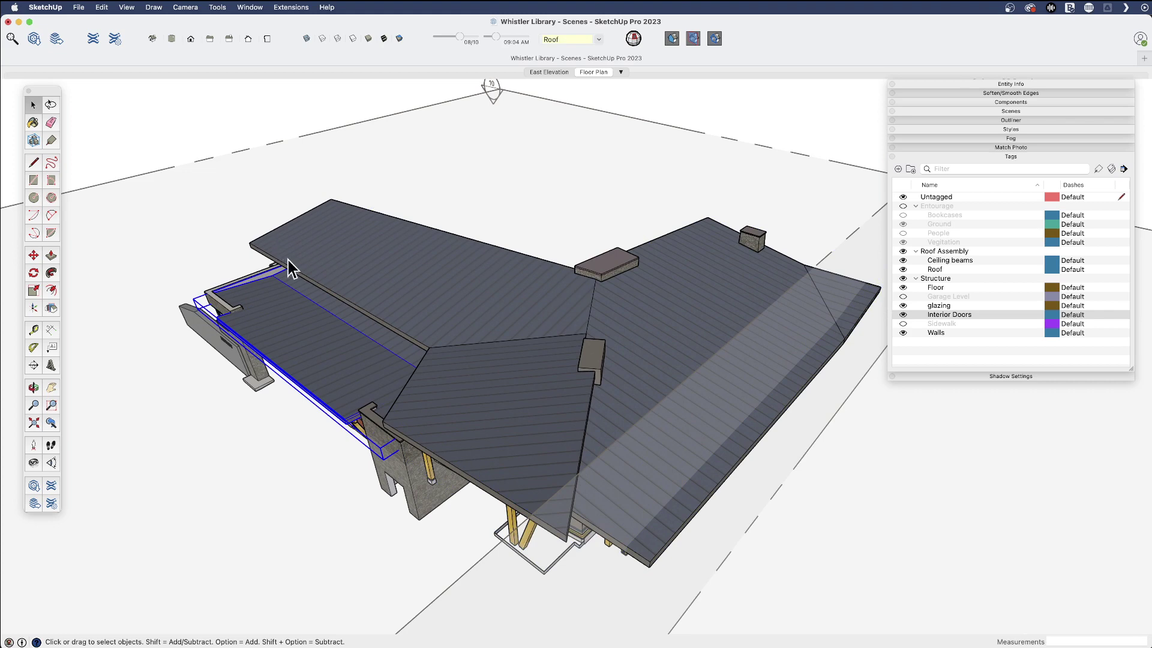
click(419, 452)
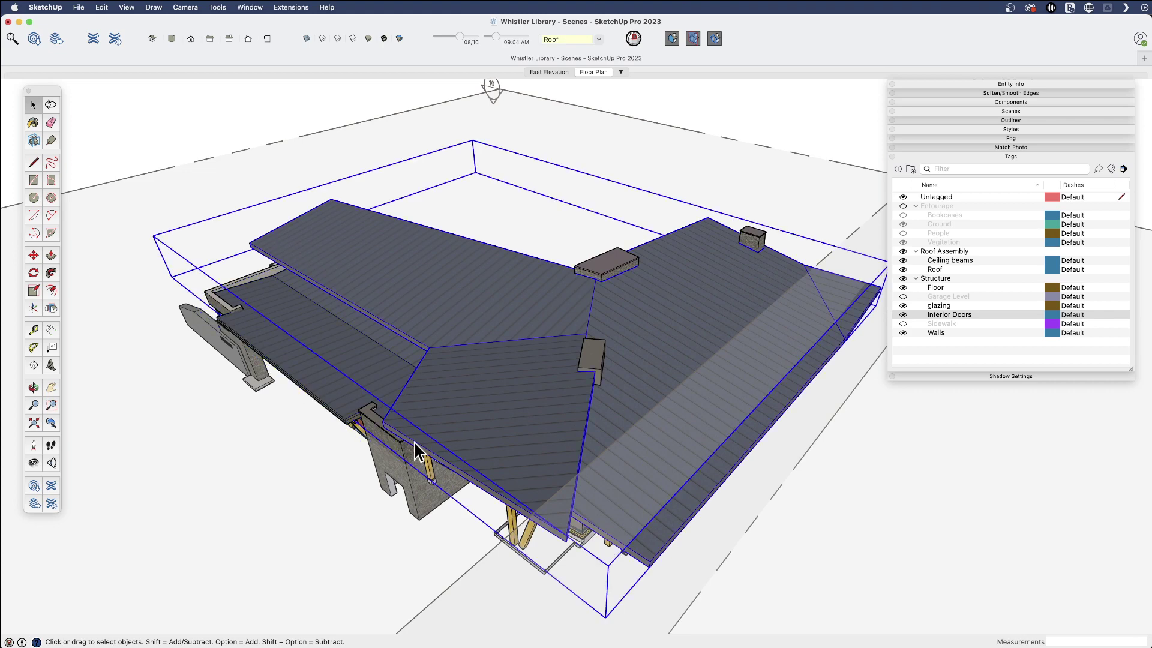
Move the main roof aside to expose the ceiling beams, select the lower roof, and undo the move.
key(m)
click(398, 432)
click(576, 398)
key(space)
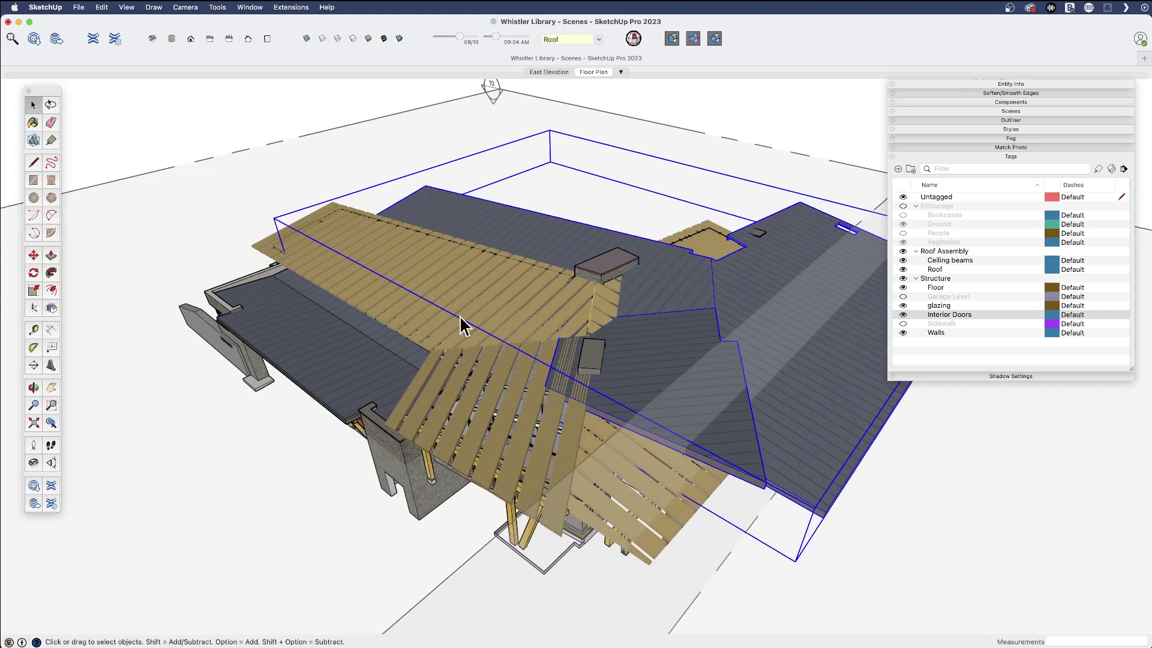
click(329, 352)
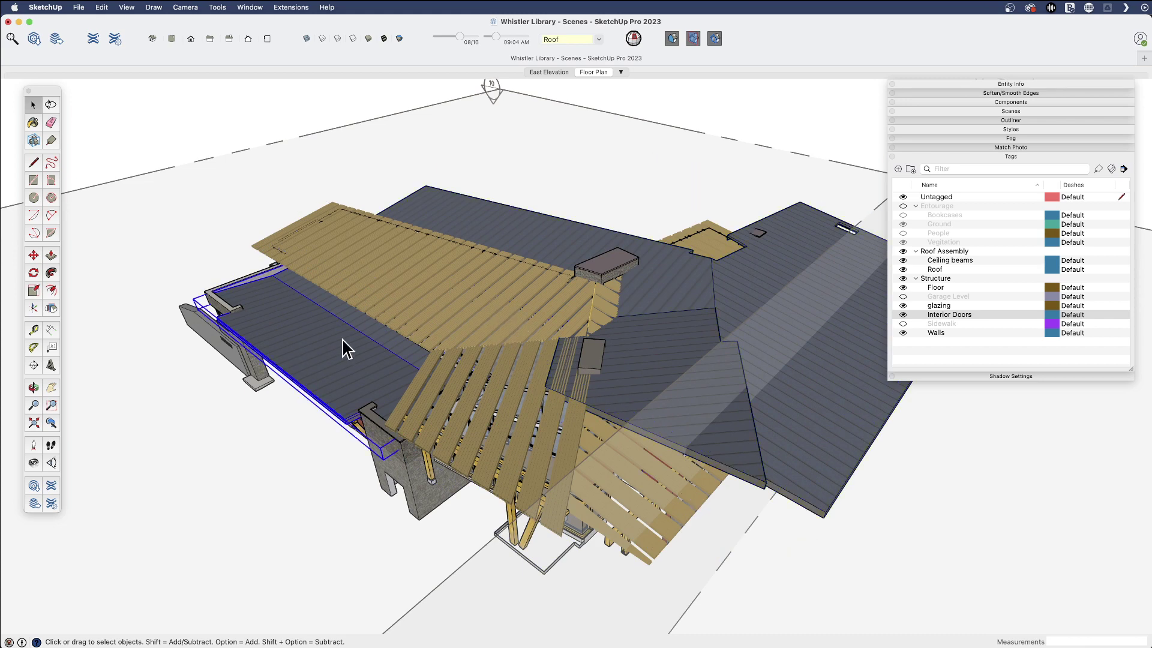
key(super+z)
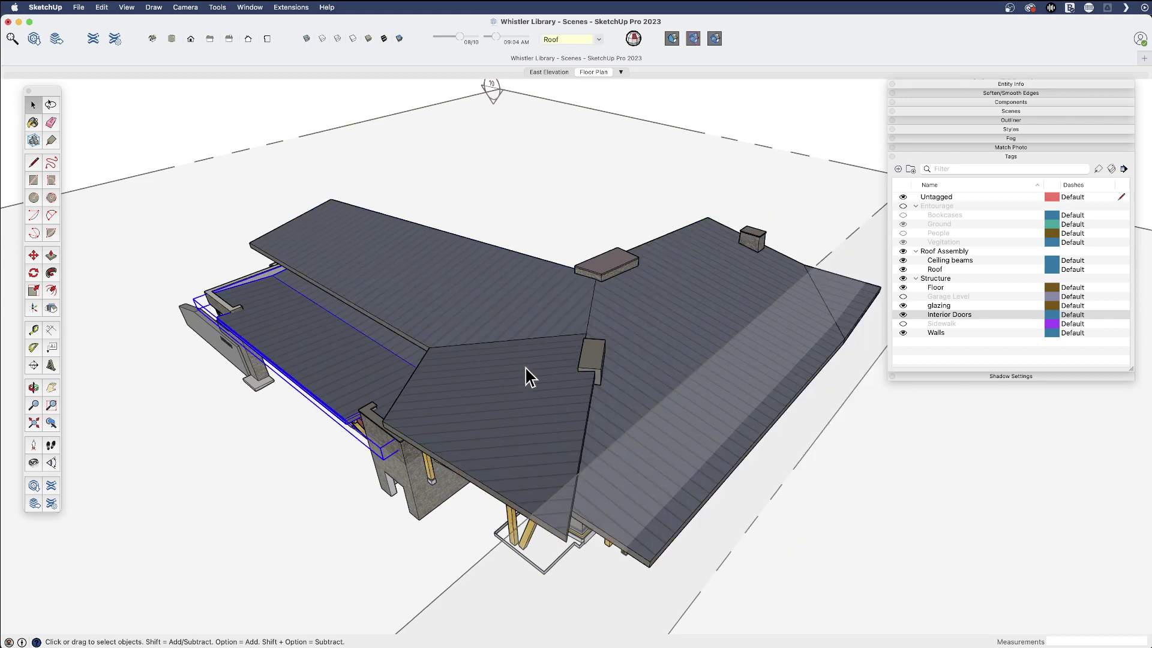
Select the main roof, the ceiling beams and the lower roof together.
click(438, 381)
middle_drag(438, 381, 583, 235)
click(582, 235)
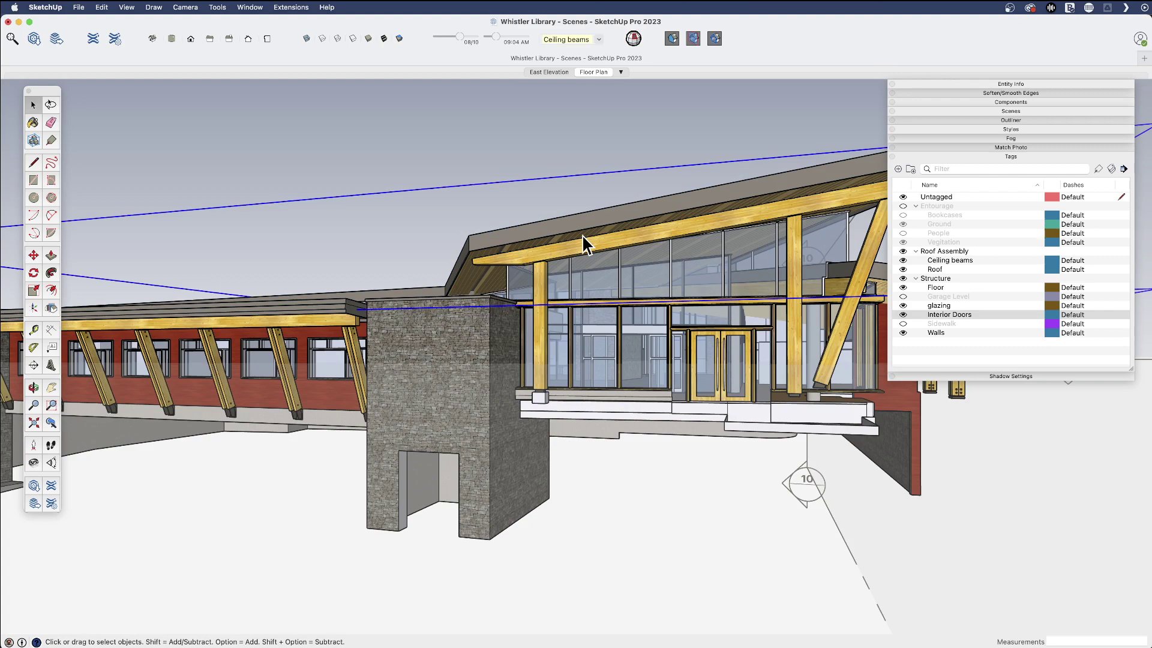
click(490, 236)
middle_drag(497, 237, 474, 336)
scroll(318, 401, up, 5)
shift+click(312, 404)
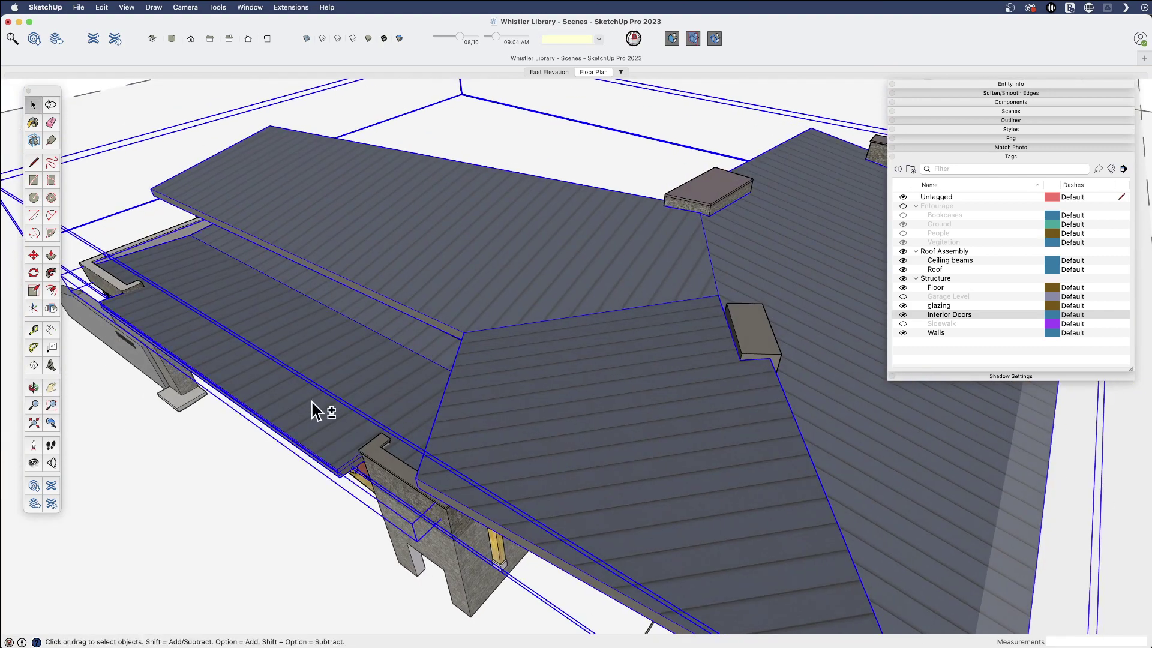
Combine the selected roofs and ceiling beams into one group and hide the section planes.
scroll(318, 393, down, 2)
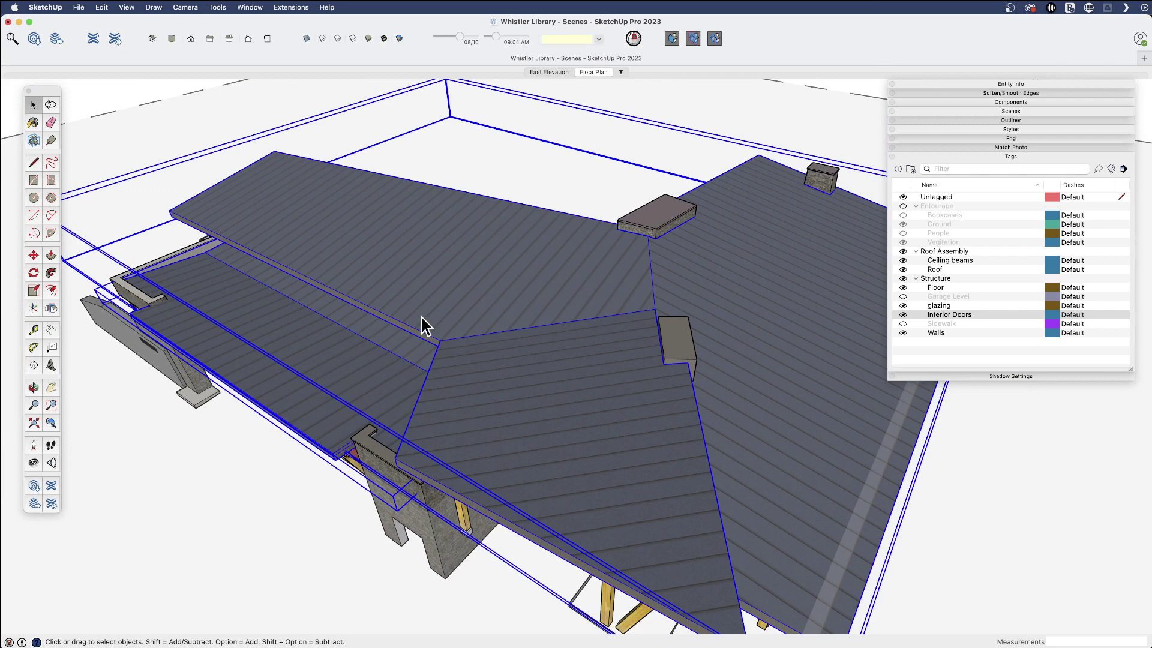
scroll(456, 324, down, 2)
scroll(425, 422, down, 5)
drag(399, 424, 336, 360)
key(space)
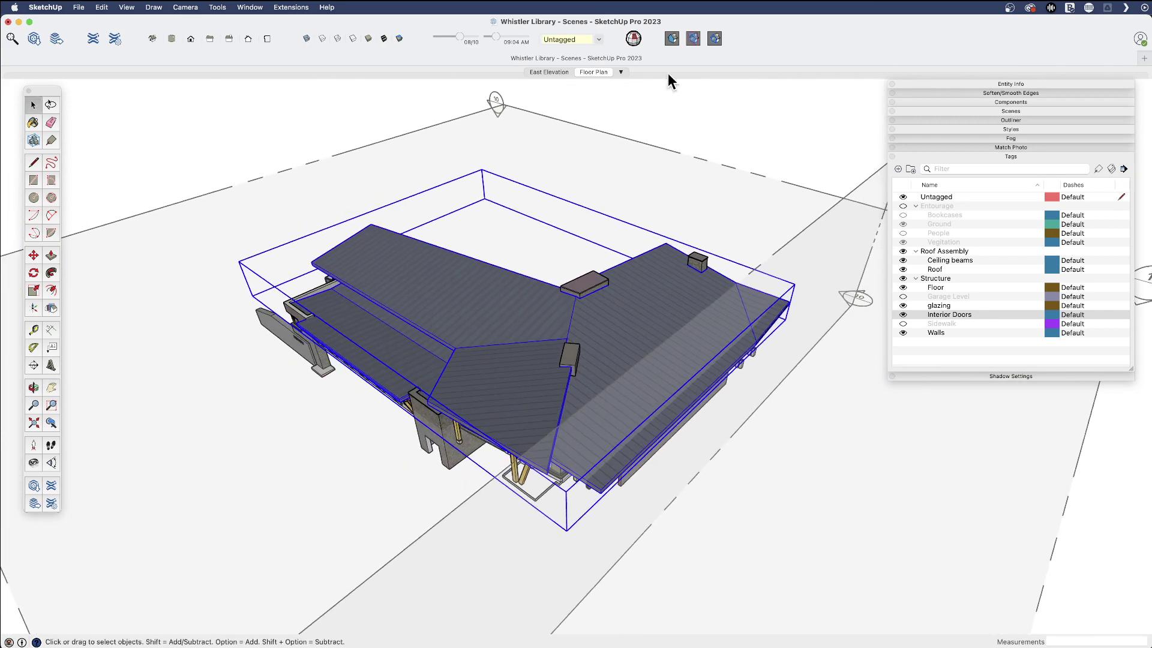
click(693, 38)
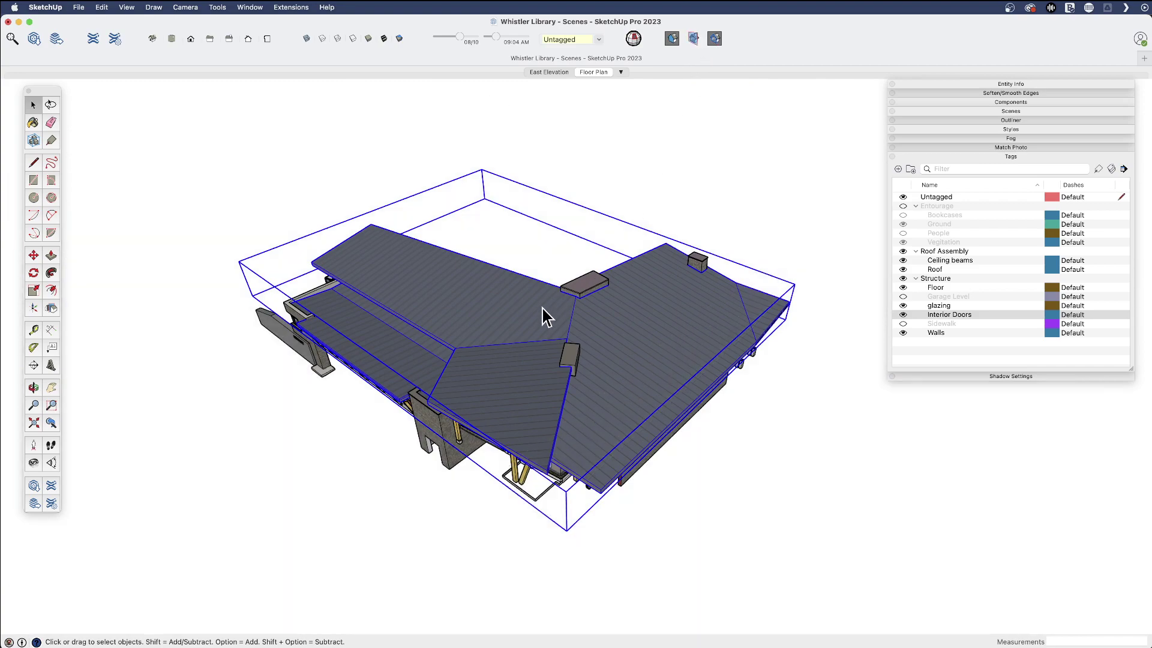
Assign the grouped roofs and ceiling beams to the Roof tag, and toggle the Roof Assembly folder's visibility to check it.
scroll(543, 304, up, 3)
key(h)
key(o)
mouse_move(502, 360)
mouse_down()
mouse_move(270, 296)
mouse_move(360, 219)
mouse_move(694, 300)
mouse_move(514, 376)
mouse_up()
key(space)
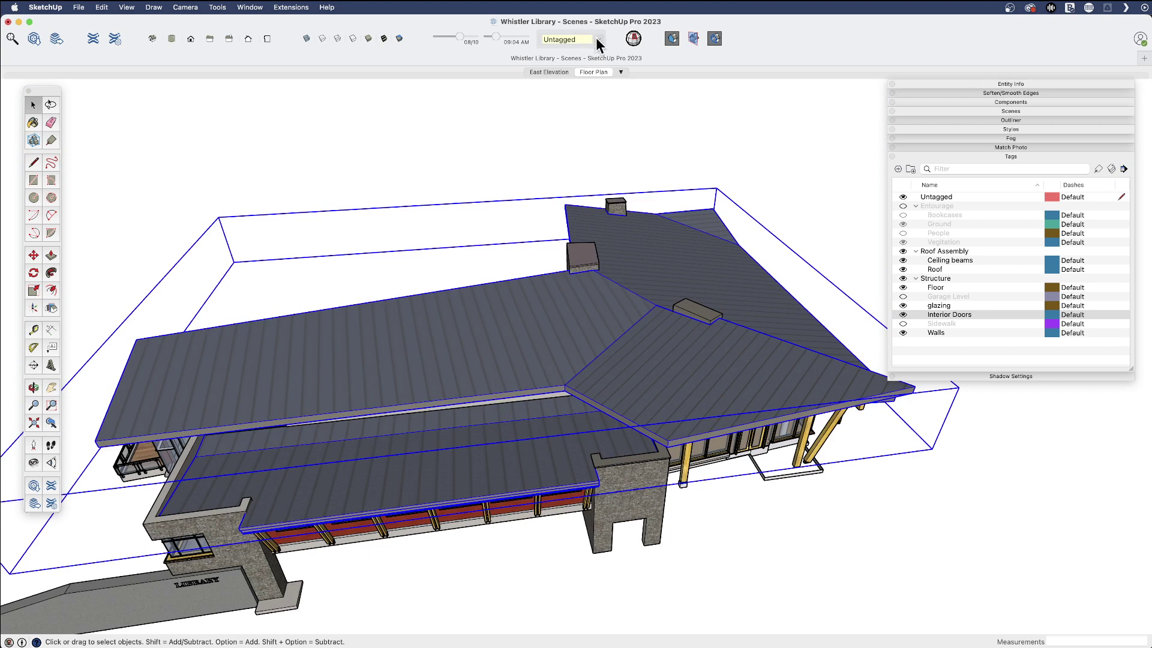
click(597, 41)
scroll(571, 110, down, 3)
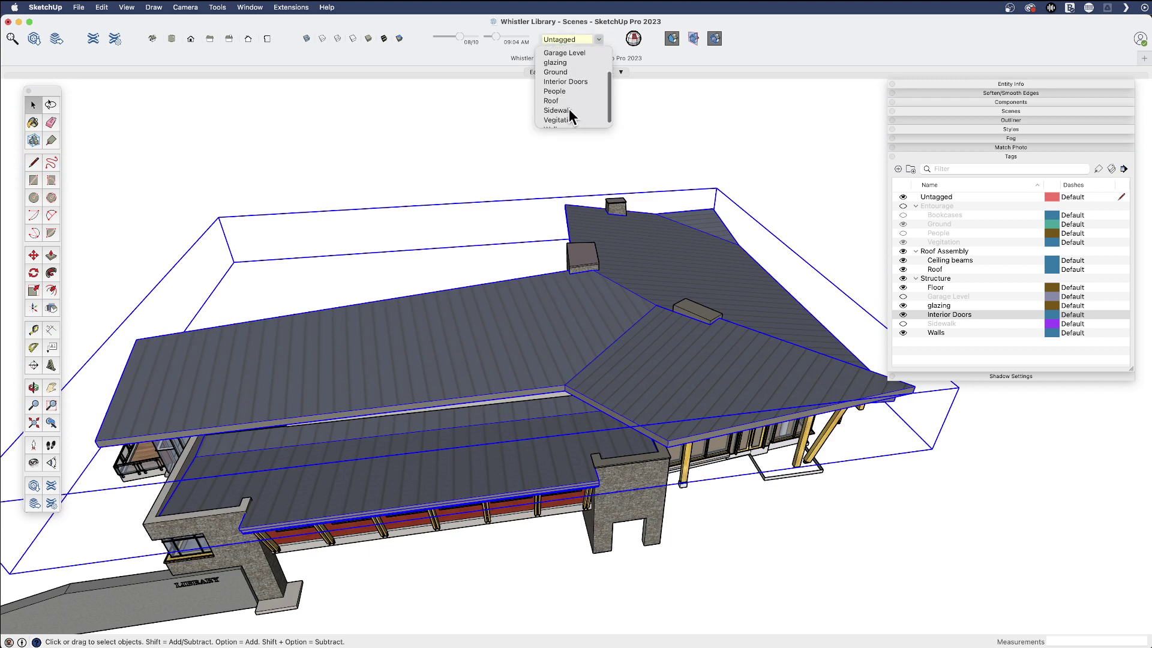
key(Escape)
click(513, 152)
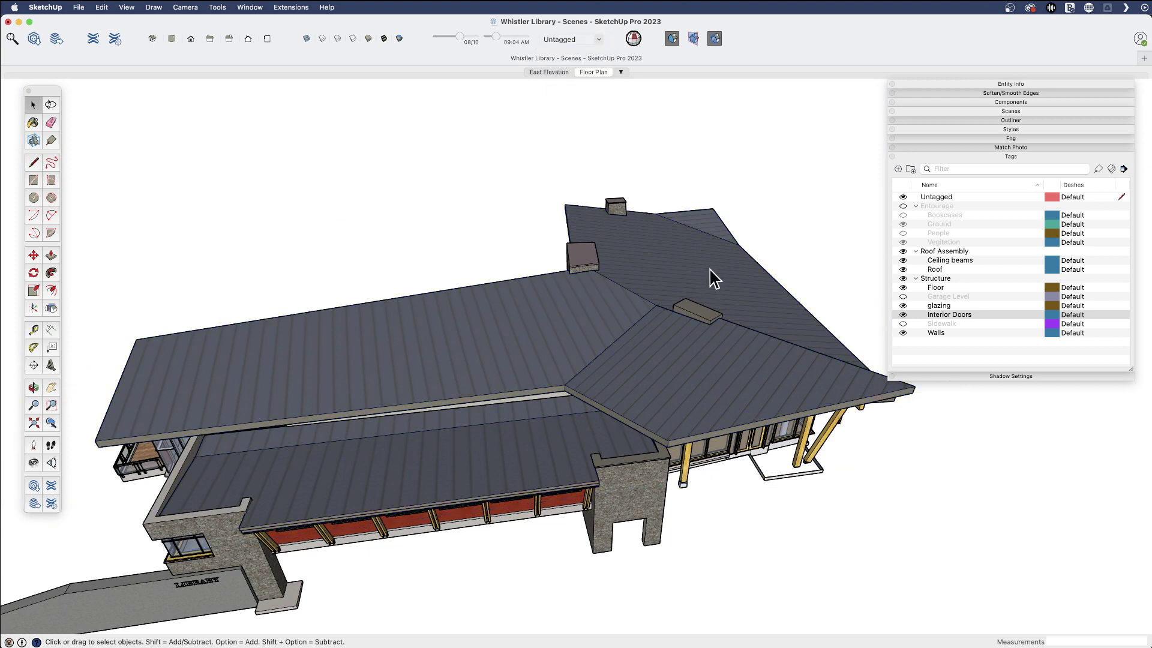
click(903, 251)
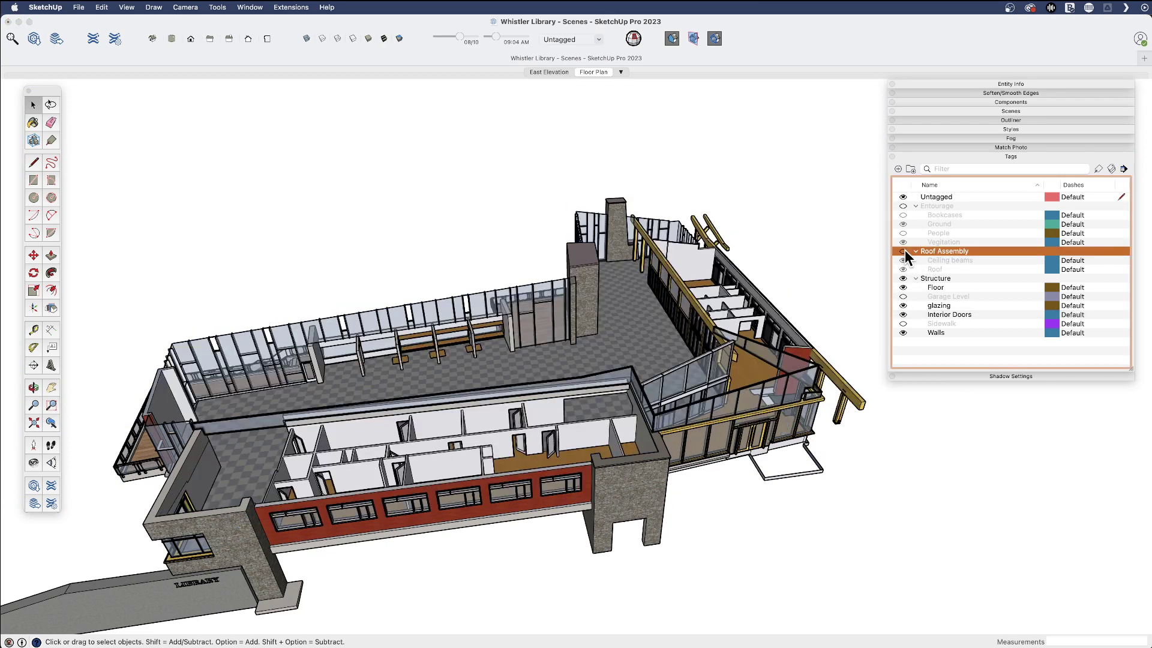
click(903, 251)
Place a section plane parallel to the long glazed facade by the deck, keeping the default name Section 11.
middle_drag(267, 347, 285, 302)
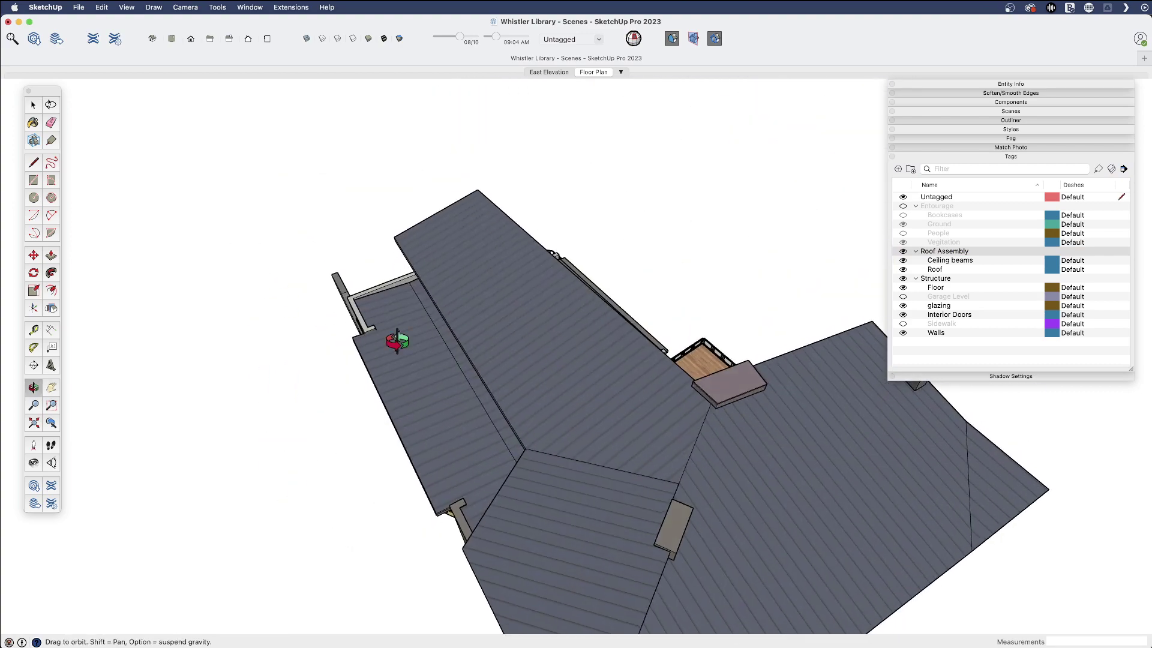
drag(607, 328, 560, 345)
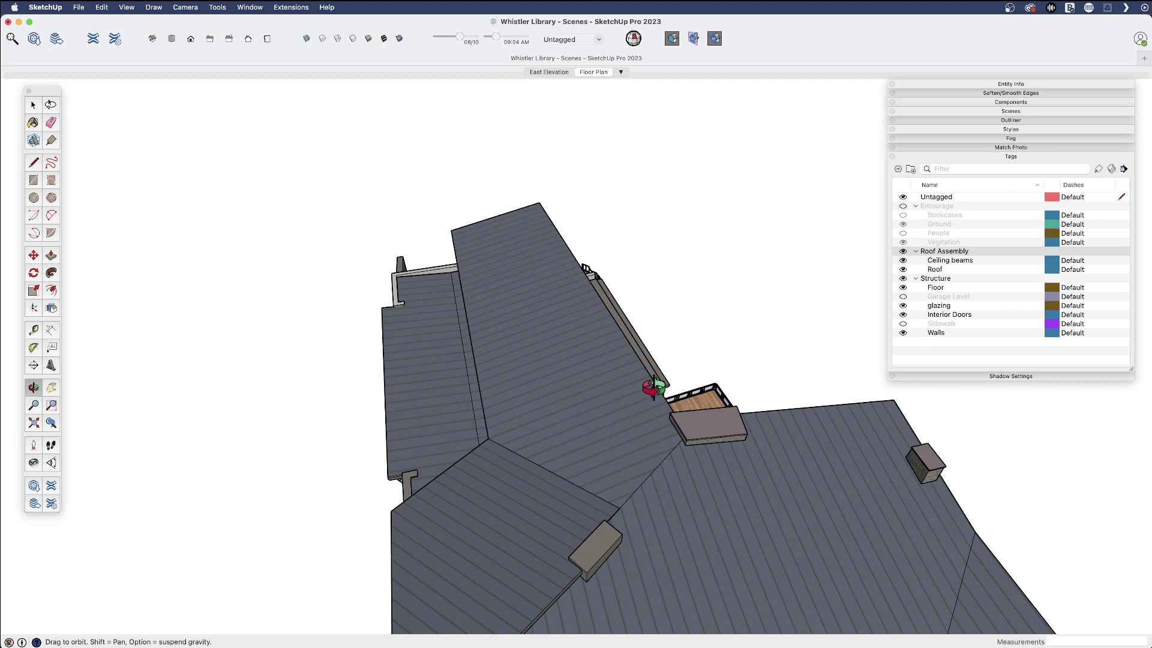
drag(628, 394, 503, 350)
drag(405, 420, 576, 354)
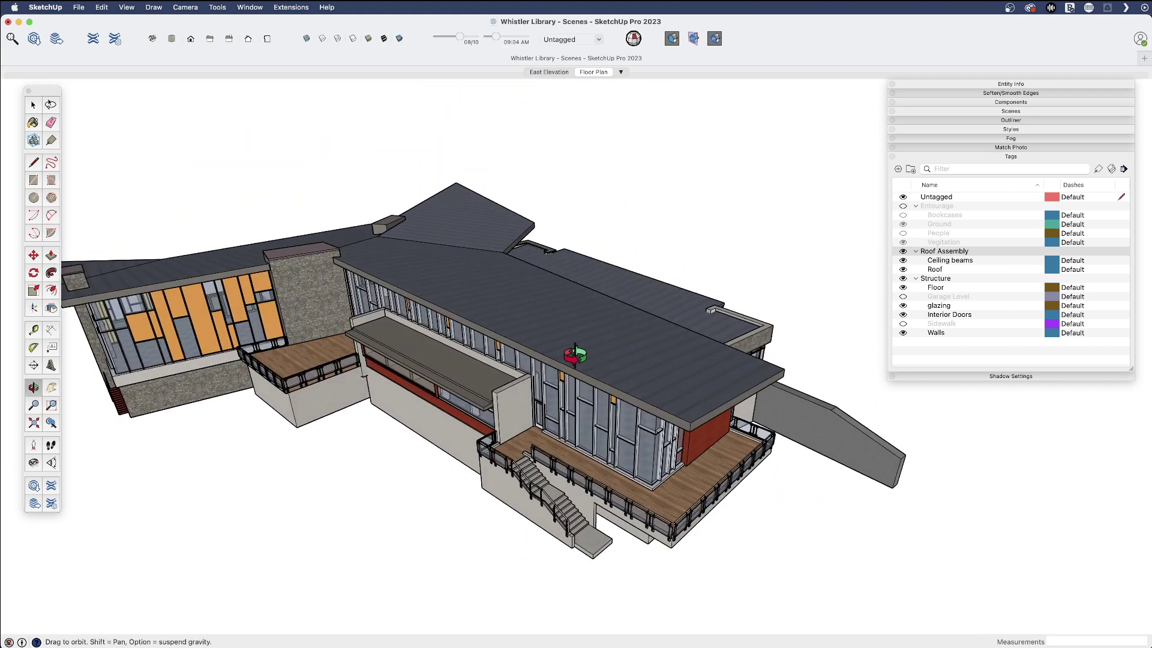
scroll(576, 354, up, 3)
key(space)
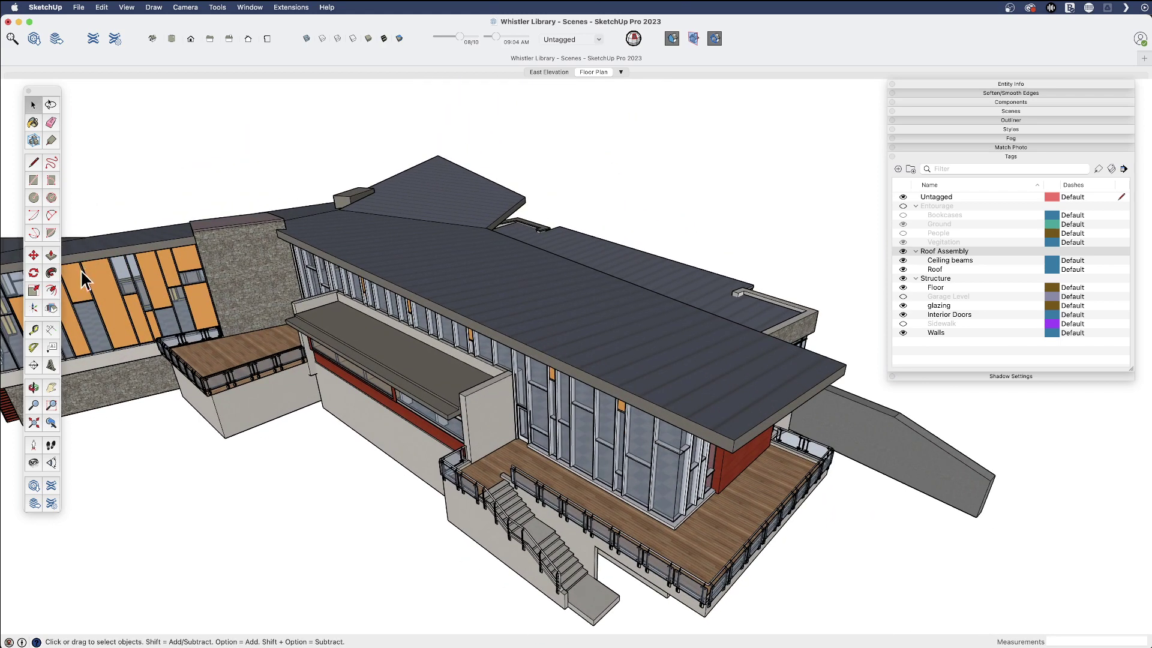
click(33, 365)
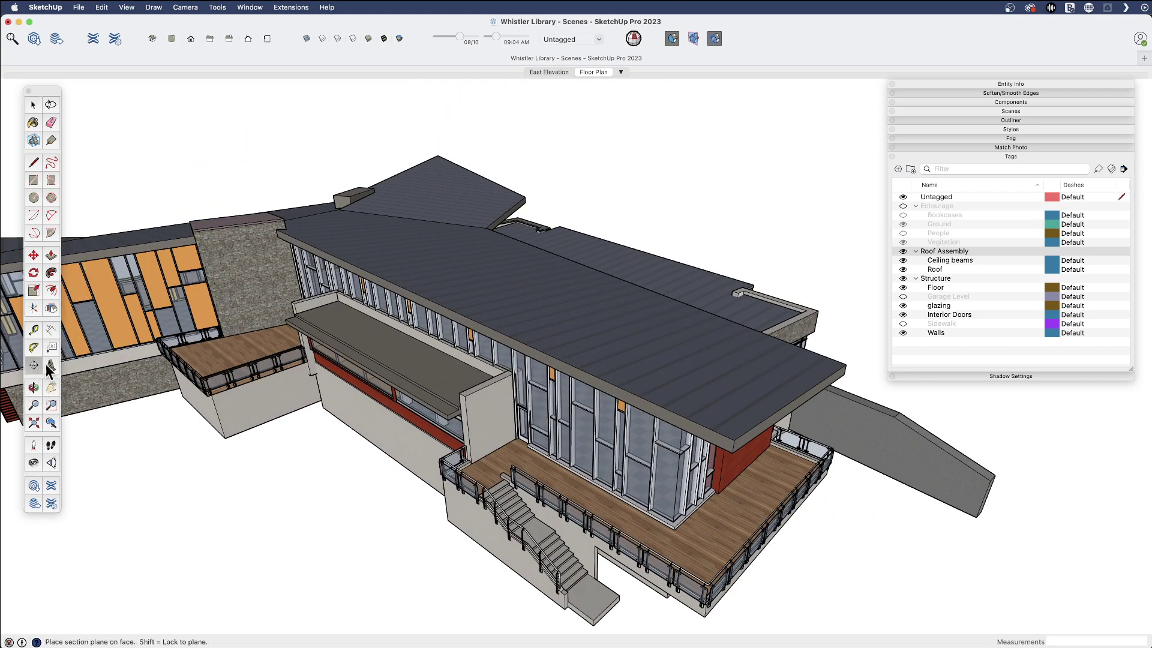
click(703, 433)
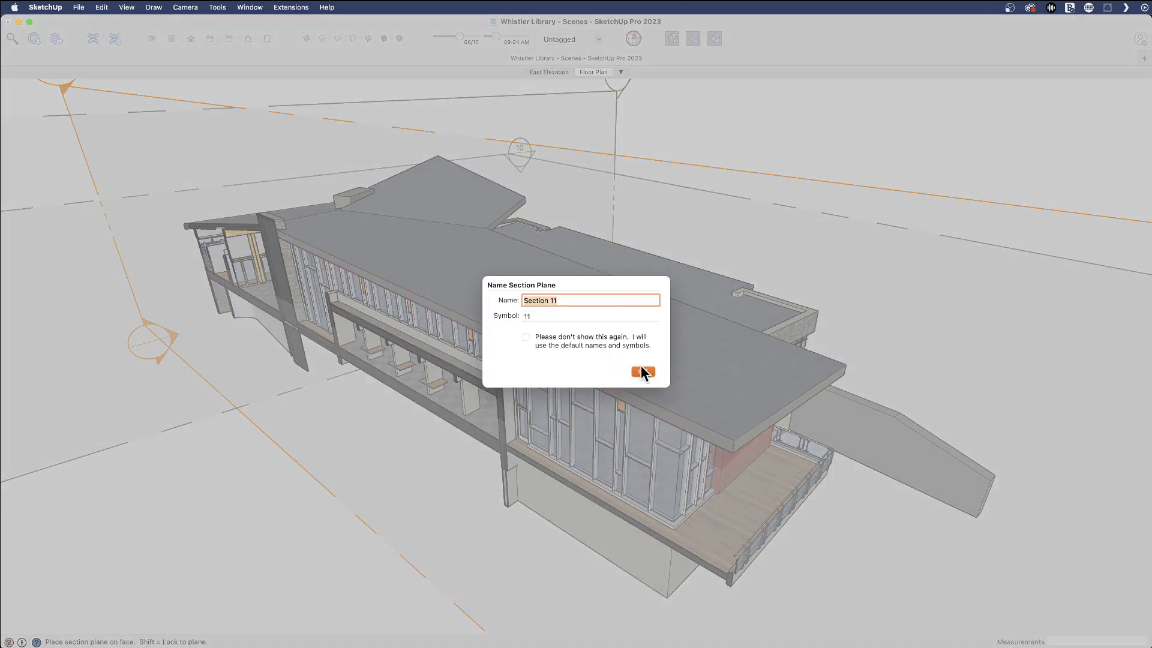
click(642, 371)
Select section plane 11 and move it further into the building.
middle_drag(600, 384, 401, 432)
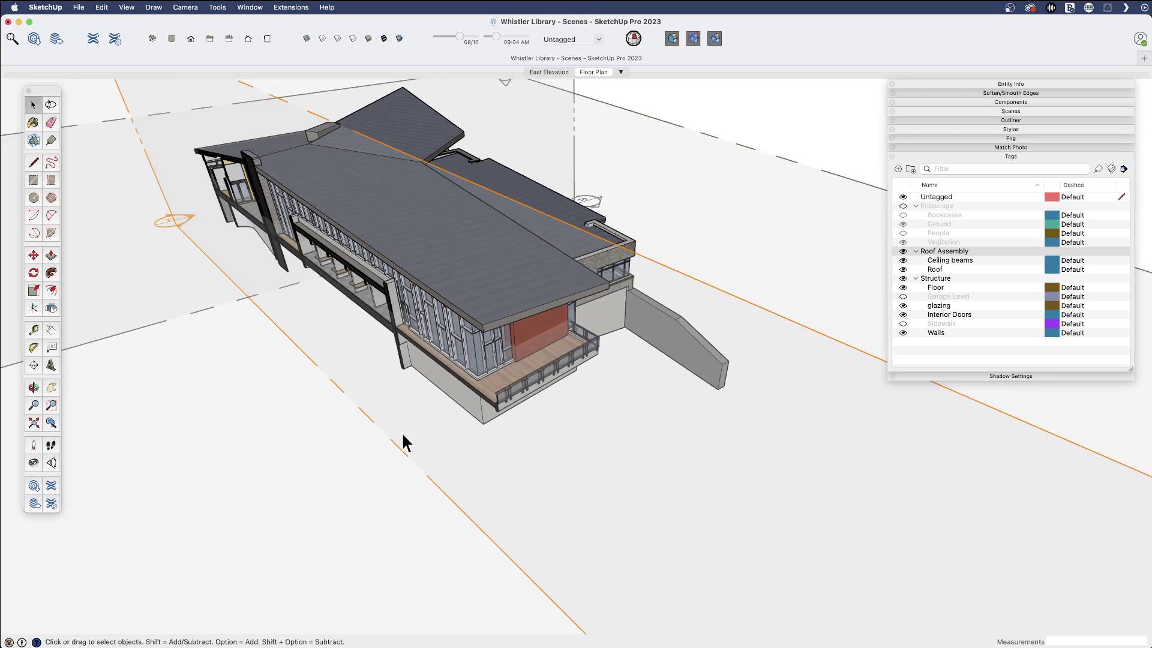
key(m)
click(488, 476)
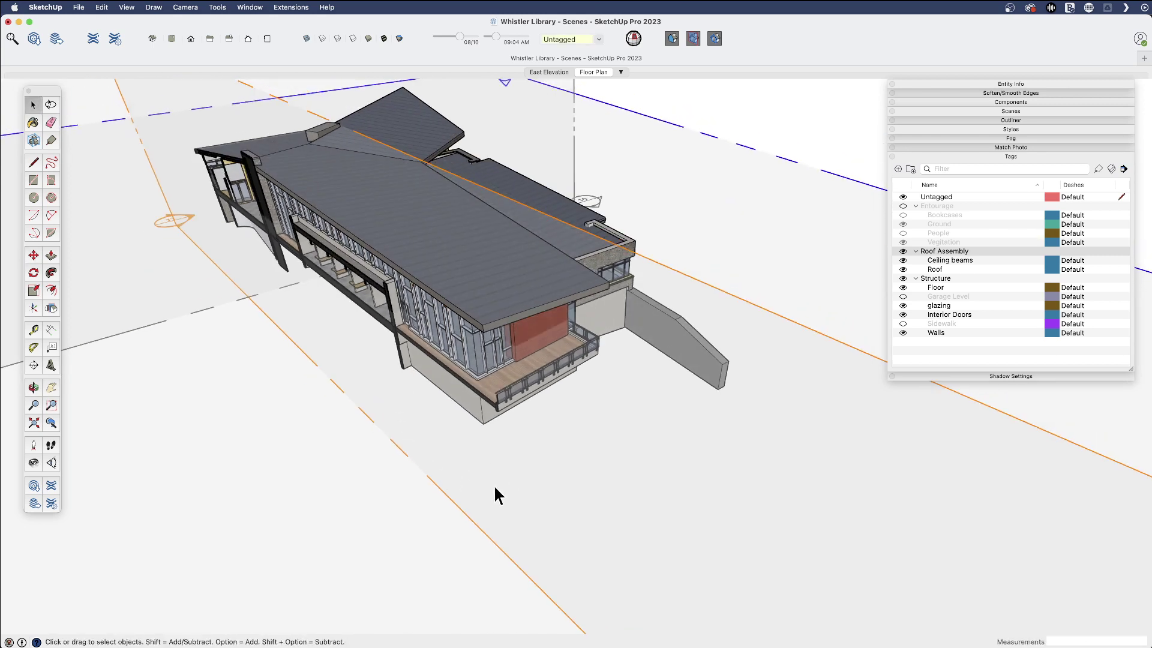
click(473, 514)
click(473, 514)
click(506, 491)
scroll(443, 465, down, 3)
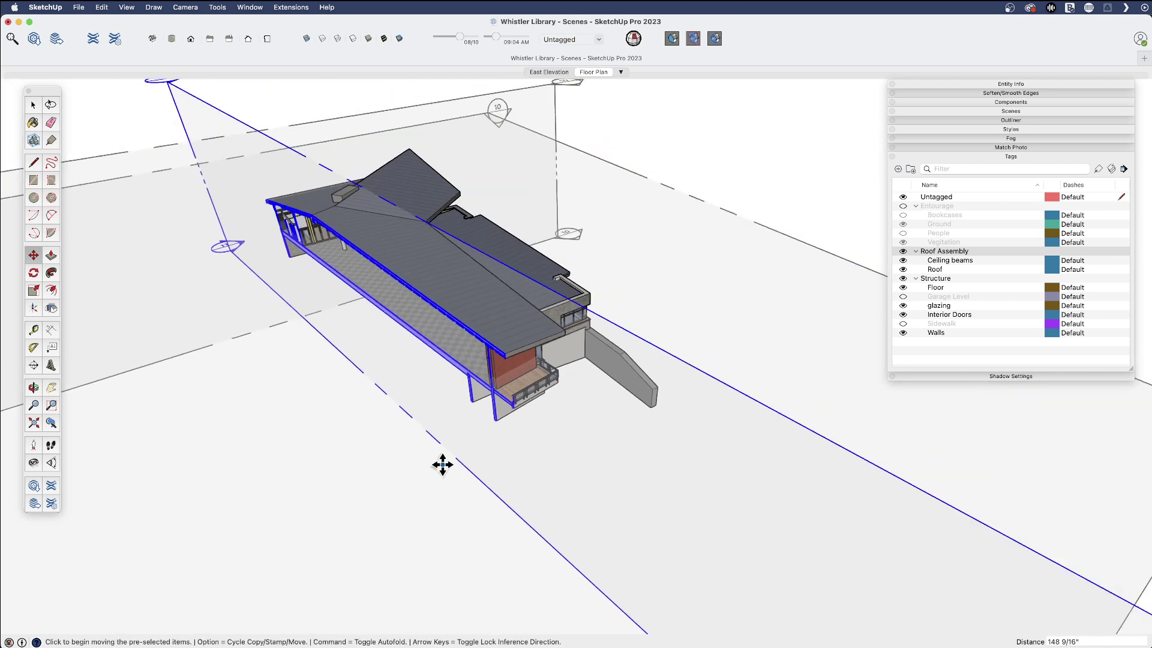
scroll(443, 465, down, 3)
key(space)
Reverse the cutting direction of section plane 11 and erase the plane from the model.
right_click(698, 563)
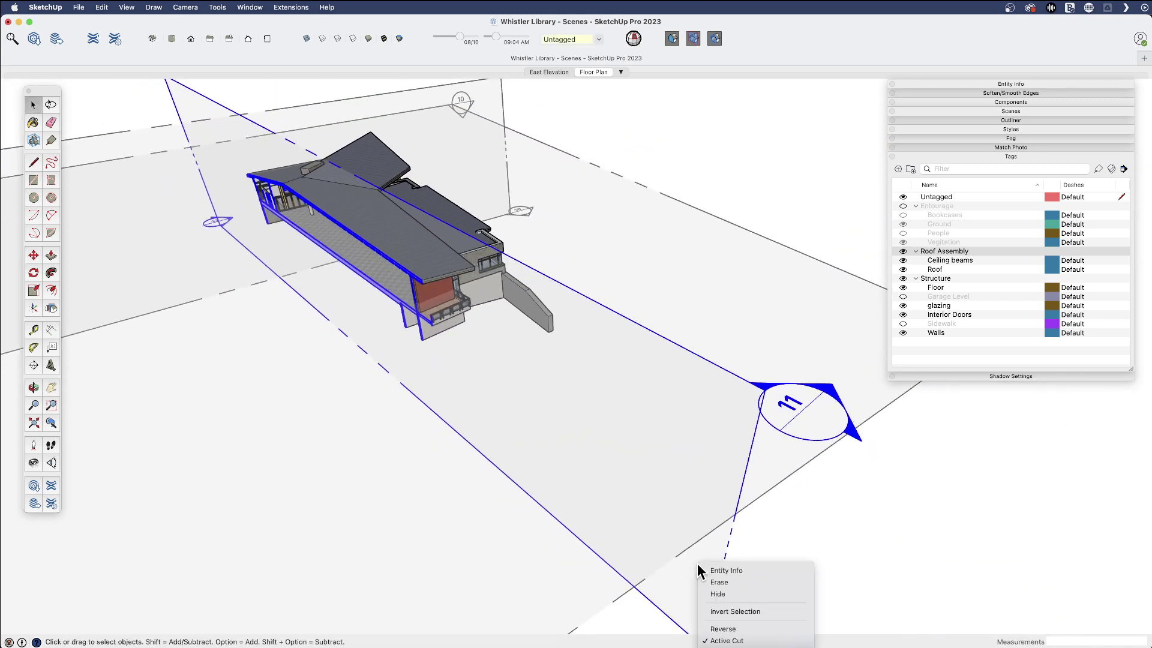
click(200, 106)
right_click(198, 99)
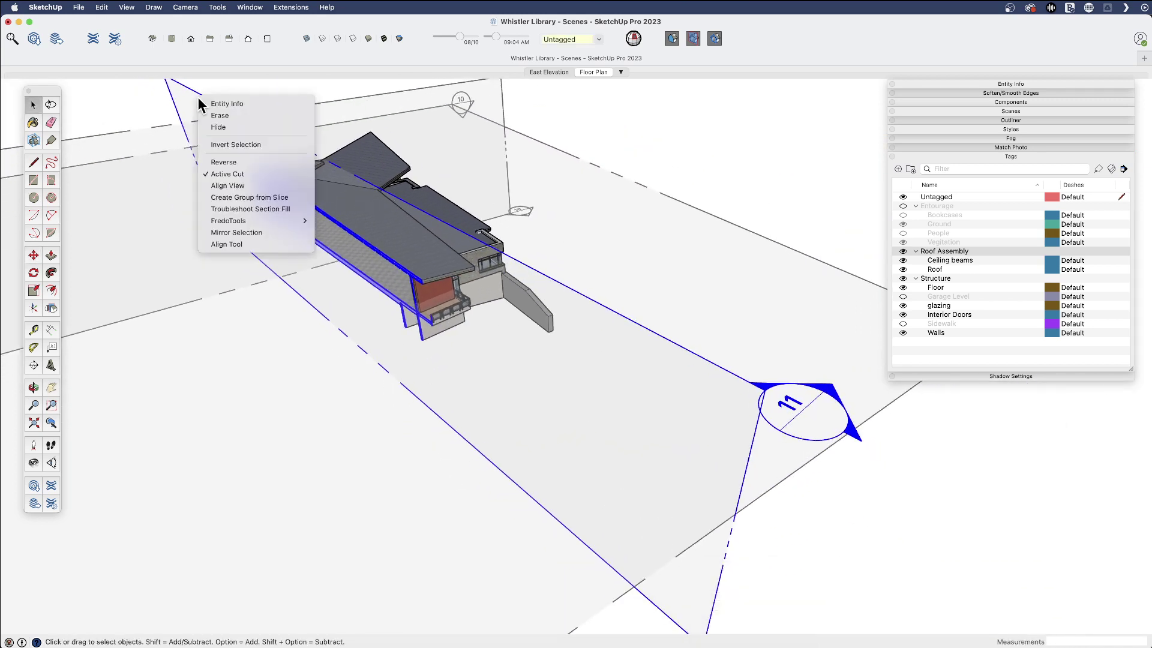
click(232, 160)
middle_drag(198, 252, 471, 285)
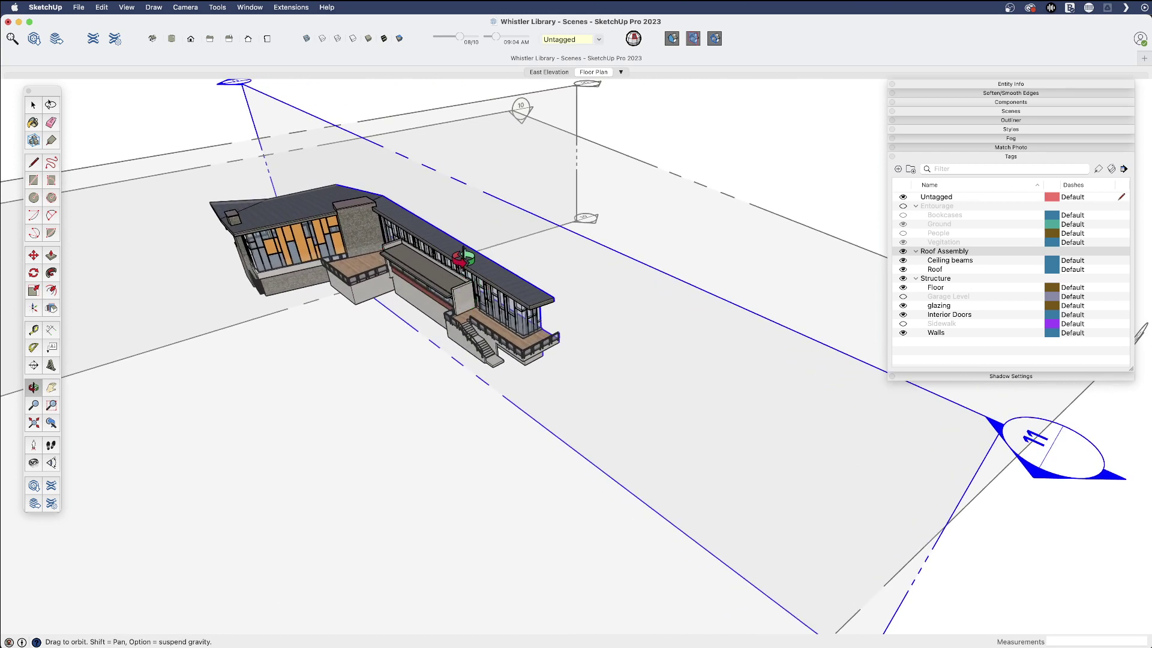
key(e)
click(292, 103)
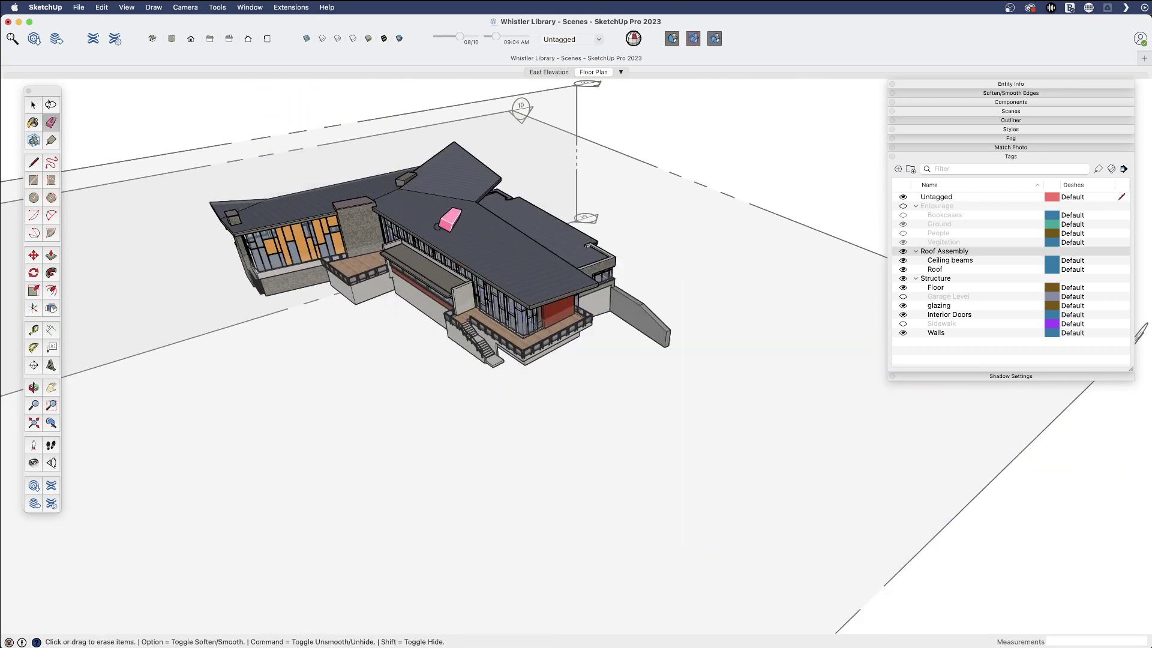
Hide the Roof Assembly tag folder and the section planes to expose the library's interior.
mouse_move(292, 103)
middle_down()
mouse_move(586, 314)
mouse_move(141, 317)
mouse_move(450, 327)
middle_up()
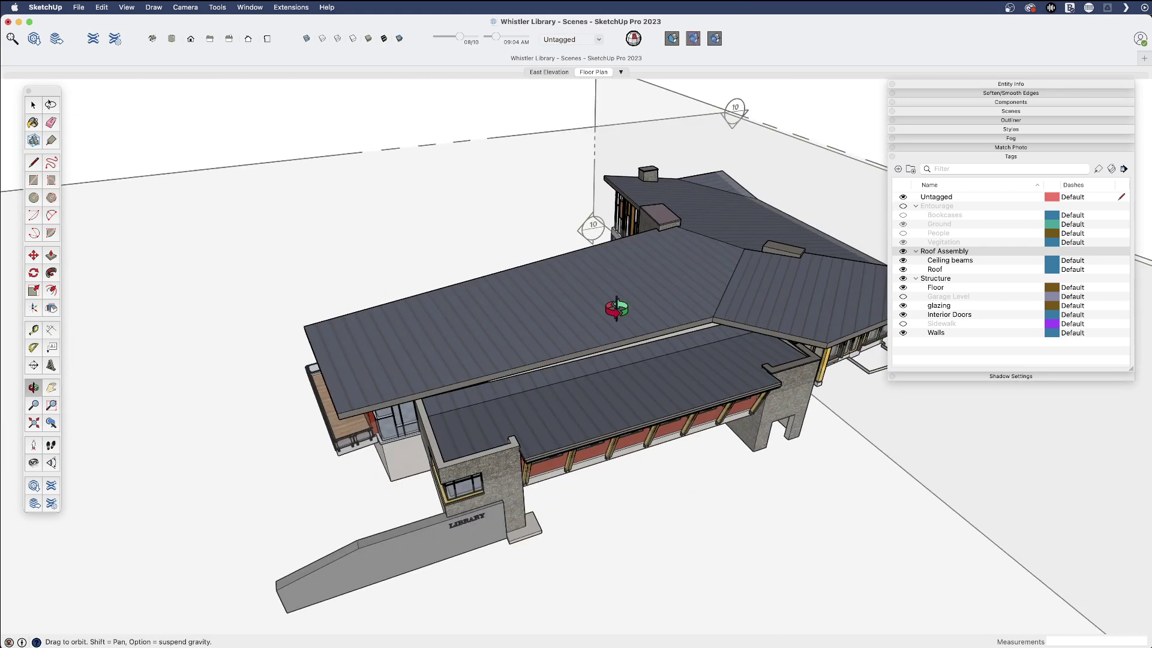
key(space)
click(904, 251)
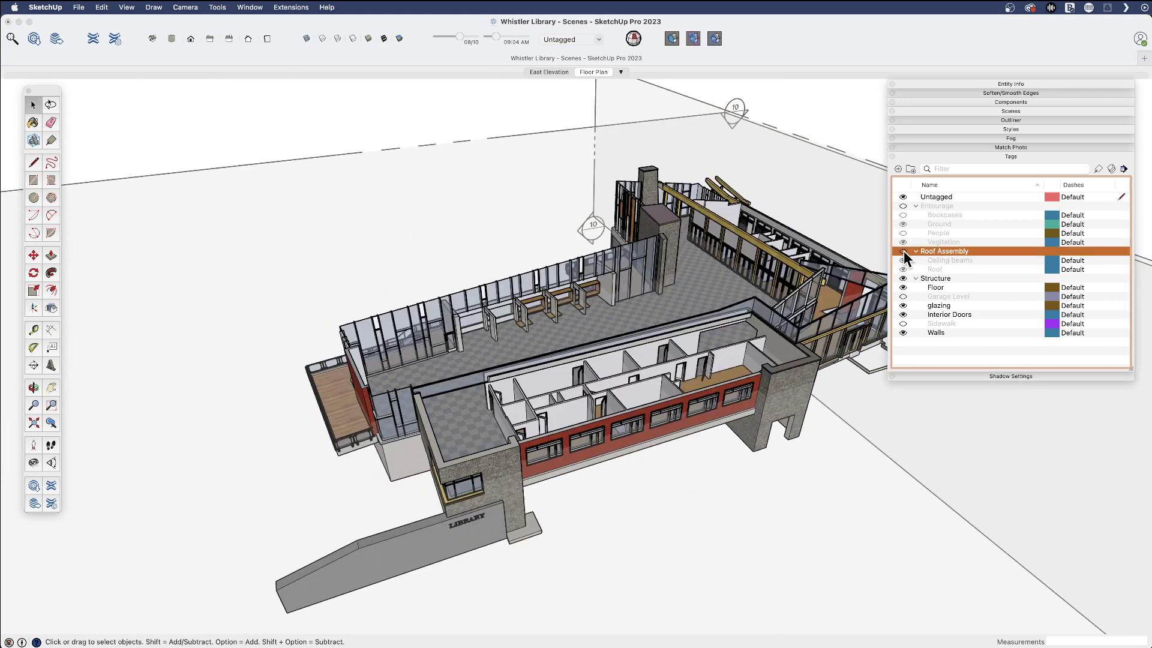
click(535, 116)
click(693, 39)
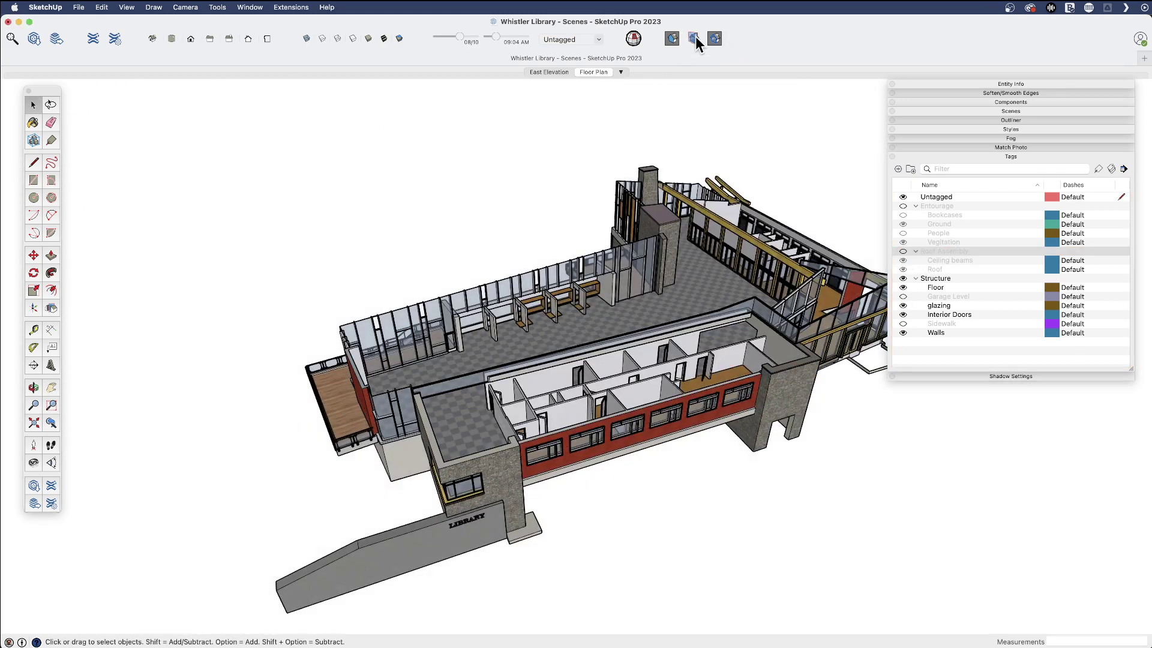
Place a section plane on the face of the interior wall panel beside the glazed facade and name it Illustration.
middle_drag(662, 186, 630, 326)
scroll(506, 333, up, 5)
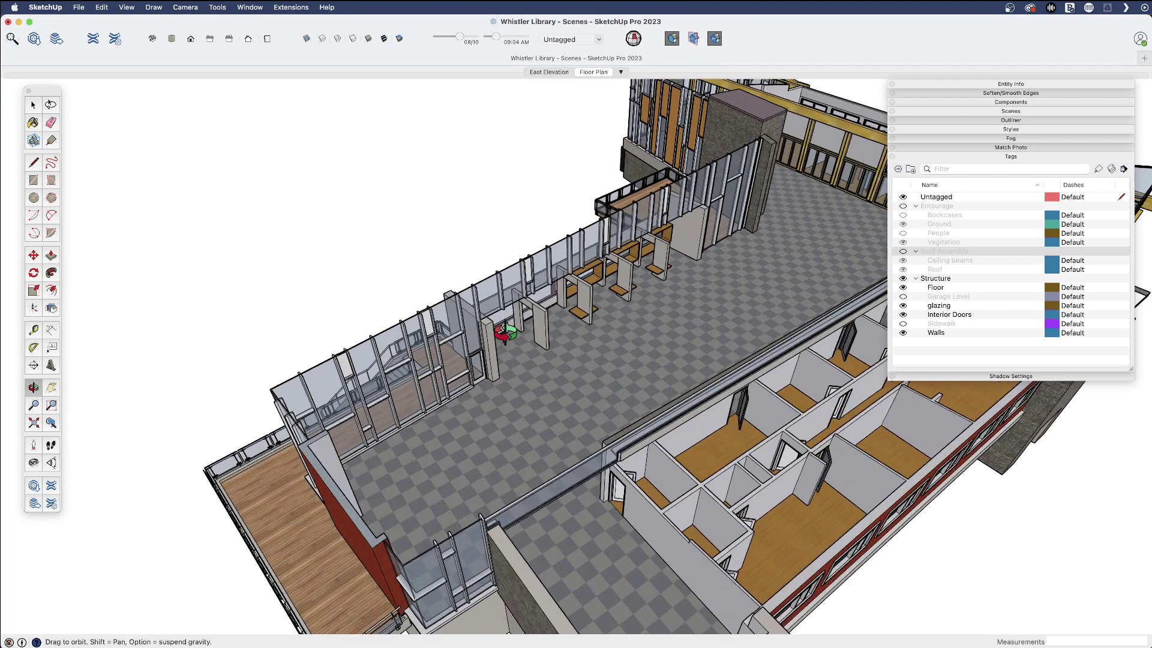
click(33, 365)
scroll(491, 339, up, 5)
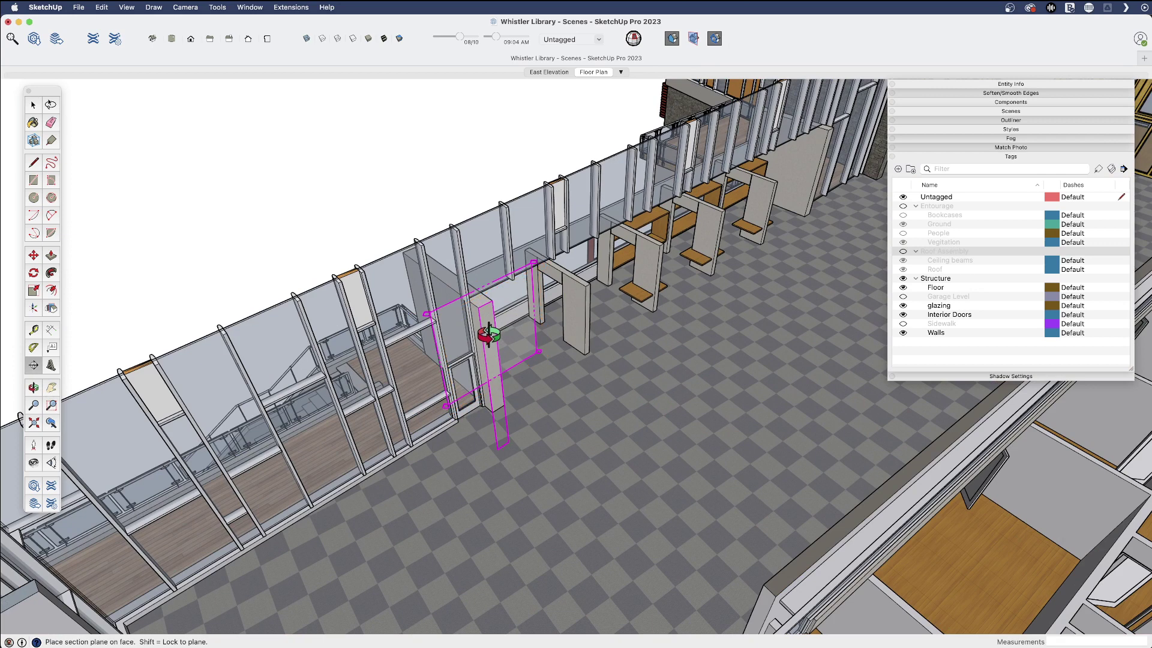
click(490, 334)
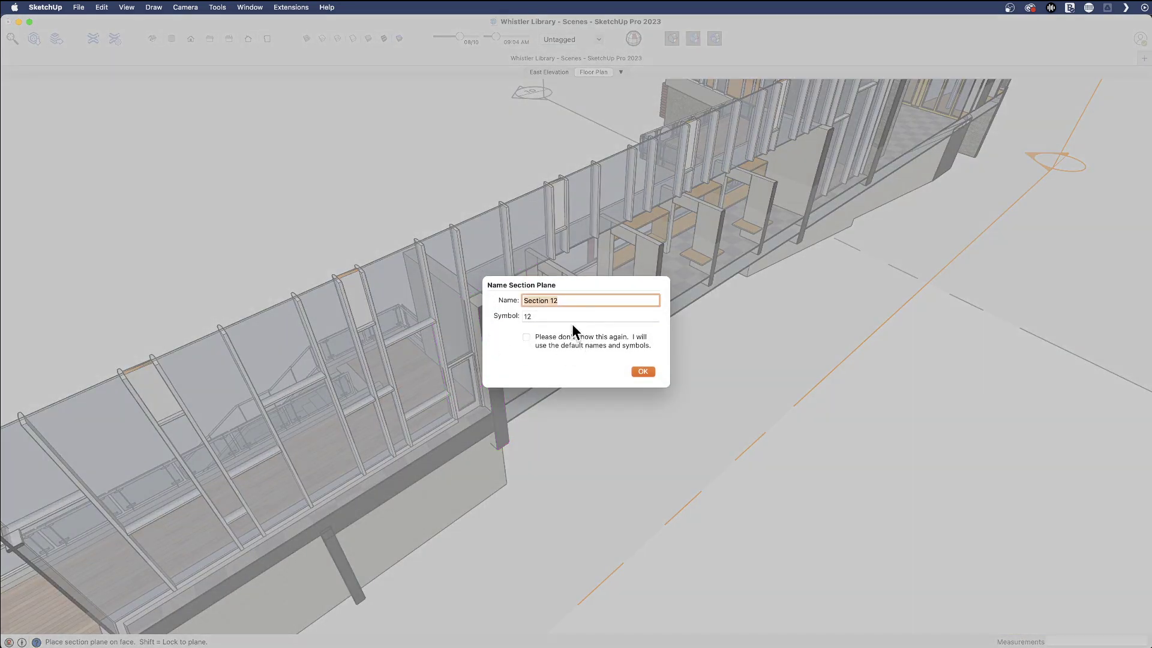
key(BackSpace)
text(Illustration)
key(Return)
Select section plane 12 and move it about 149 inches across the building.
scroll(545, 447, down, 5)
middle_drag(540, 456, 545, 447)
key(space)
click(449, 236)
middle_drag(449, 236, 623, 299)
key(m)
click(748, 106)
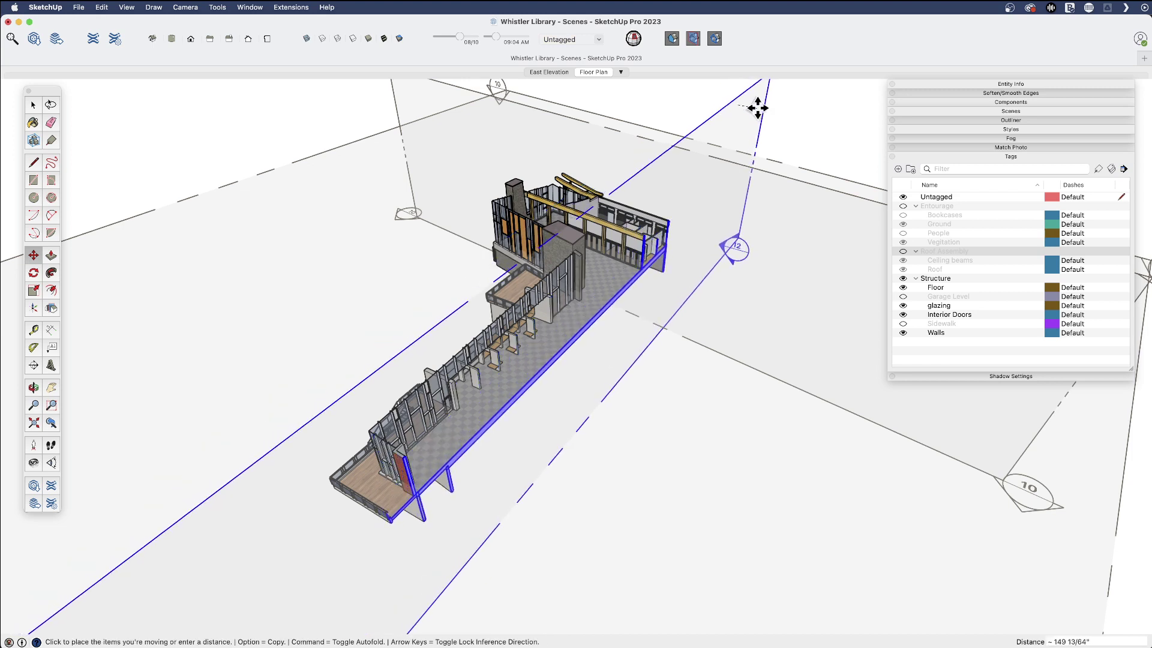
click(755, 108)
key(space)
scroll(638, 162, down, 1)
Cut section plane 12 to the clipboard and show the Roof Assembly tag folder again.
middle_drag(637, 162, 761, 193)
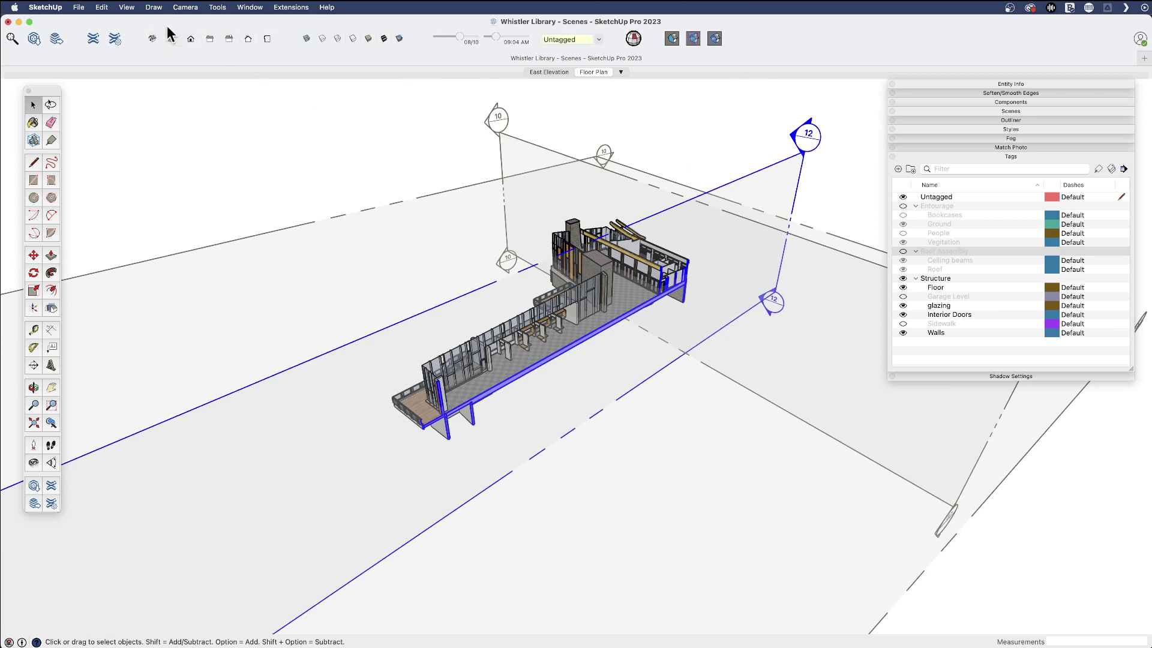
click(101, 7)
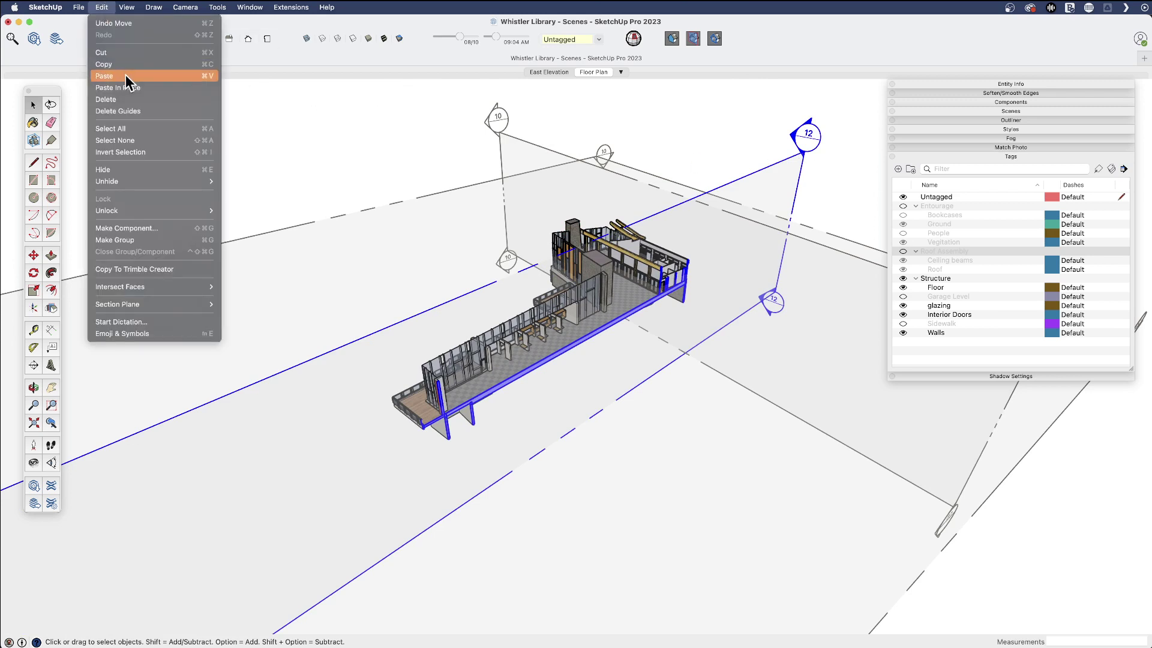
click(120, 53)
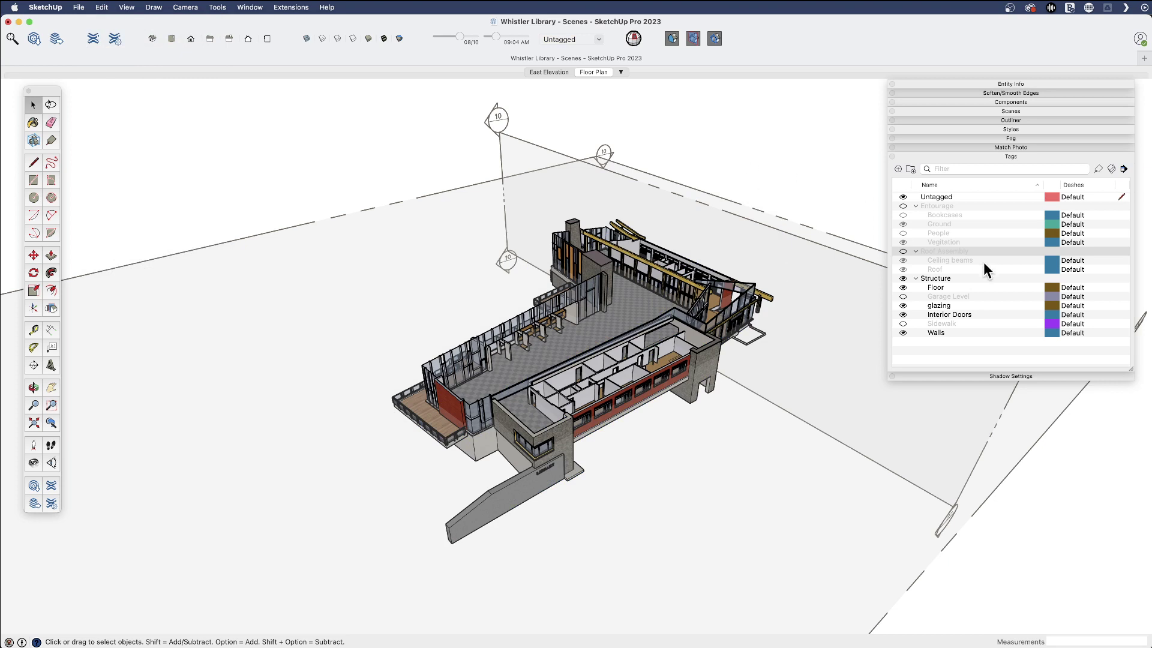
click(903, 252)
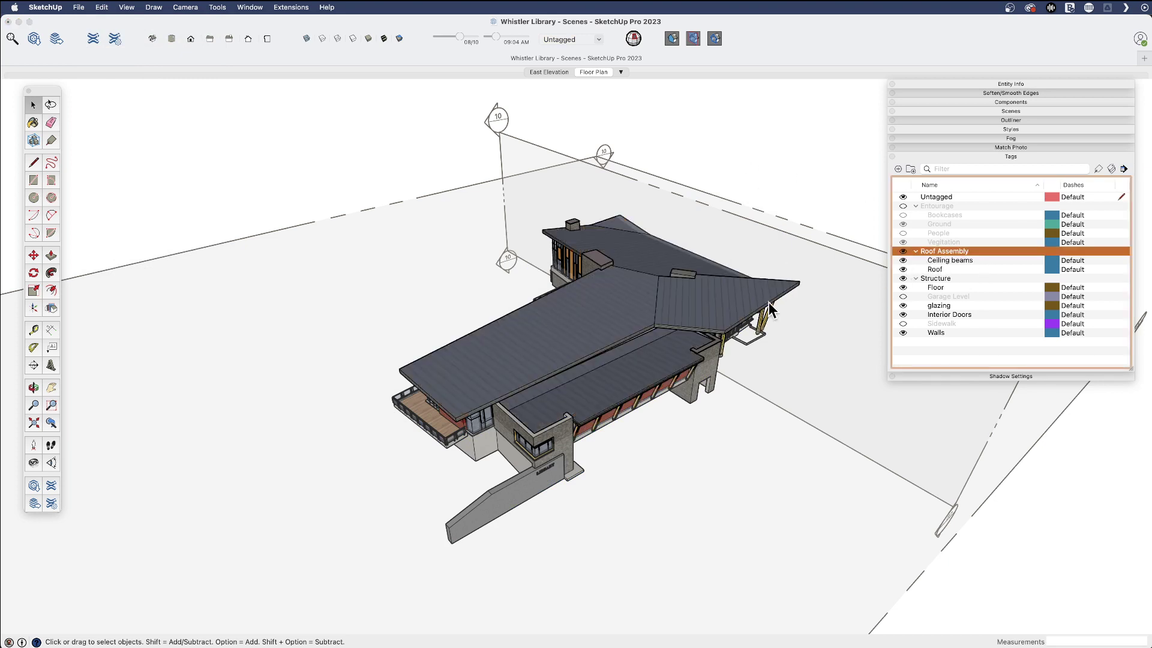
Open the roof group for editing and paste the section plane in place so that it cuts only the roof assembly.
click(670, 301)
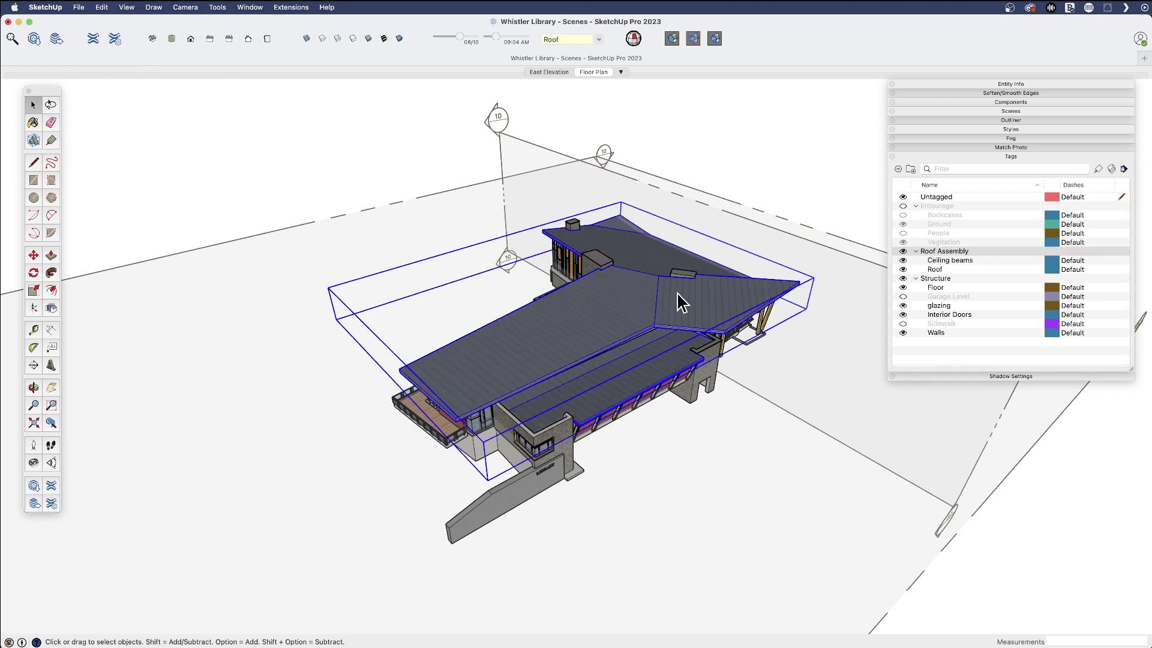
double_click(680, 302)
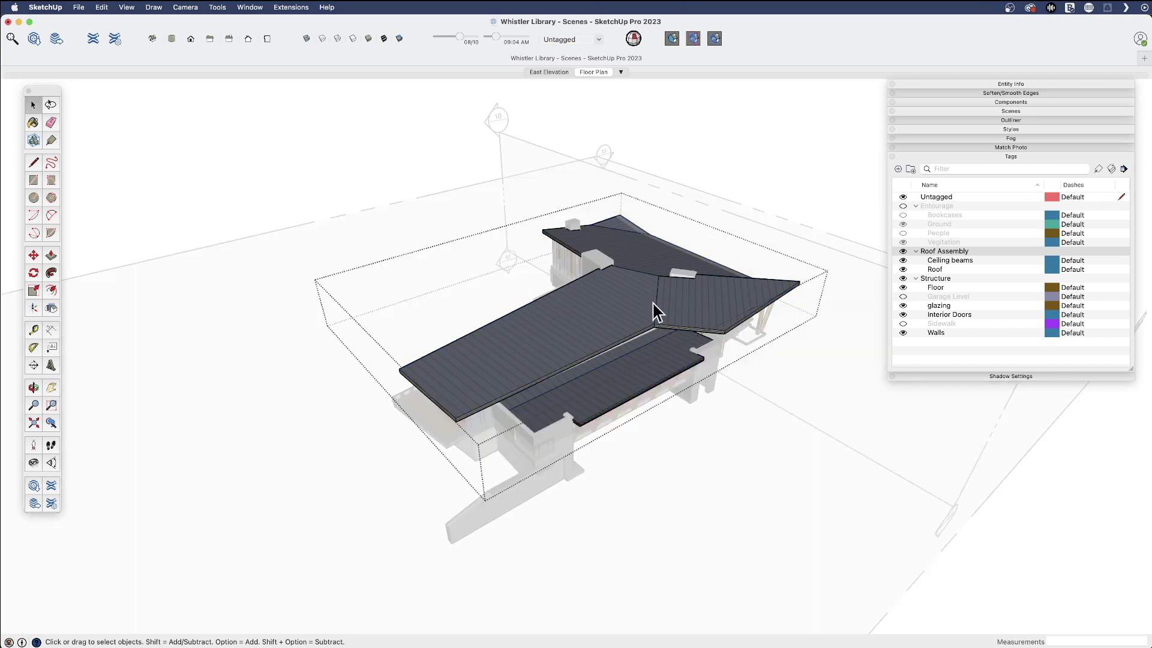
click(102, 7)
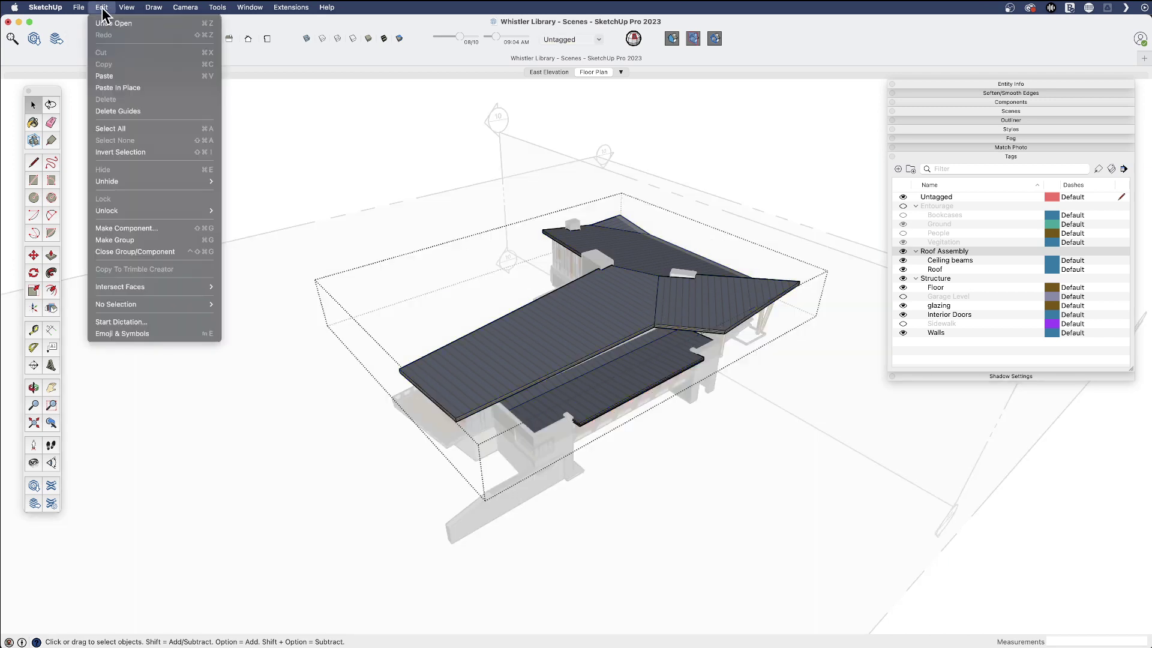
click(134, 88)
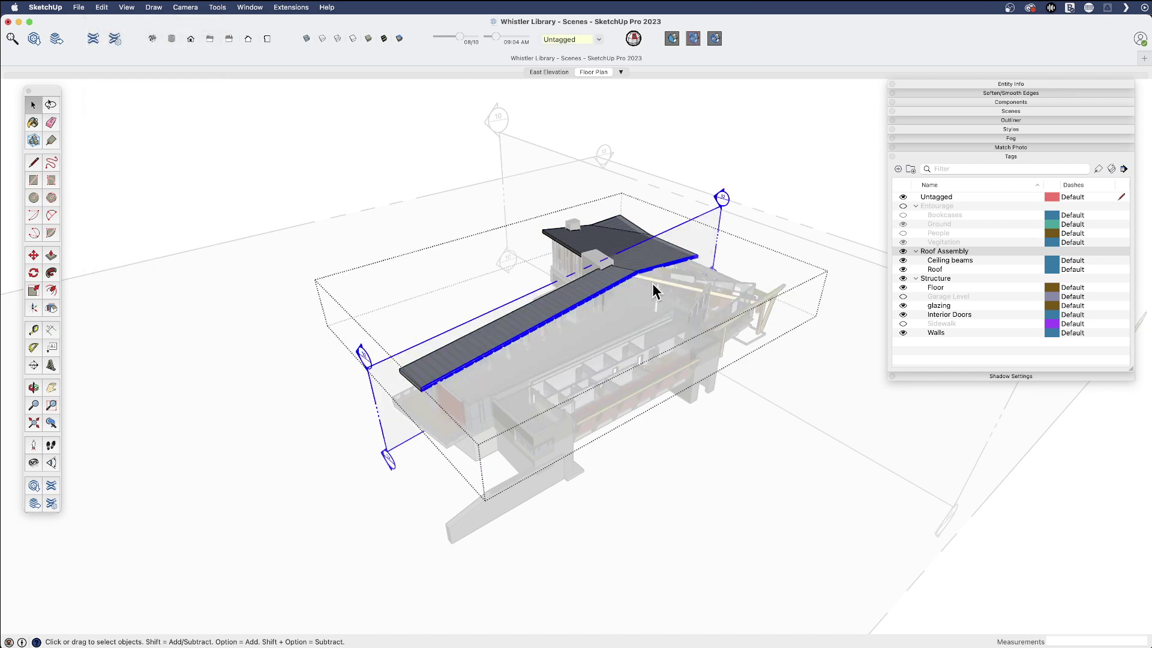
middle_drag(684, 288, 462, 304)
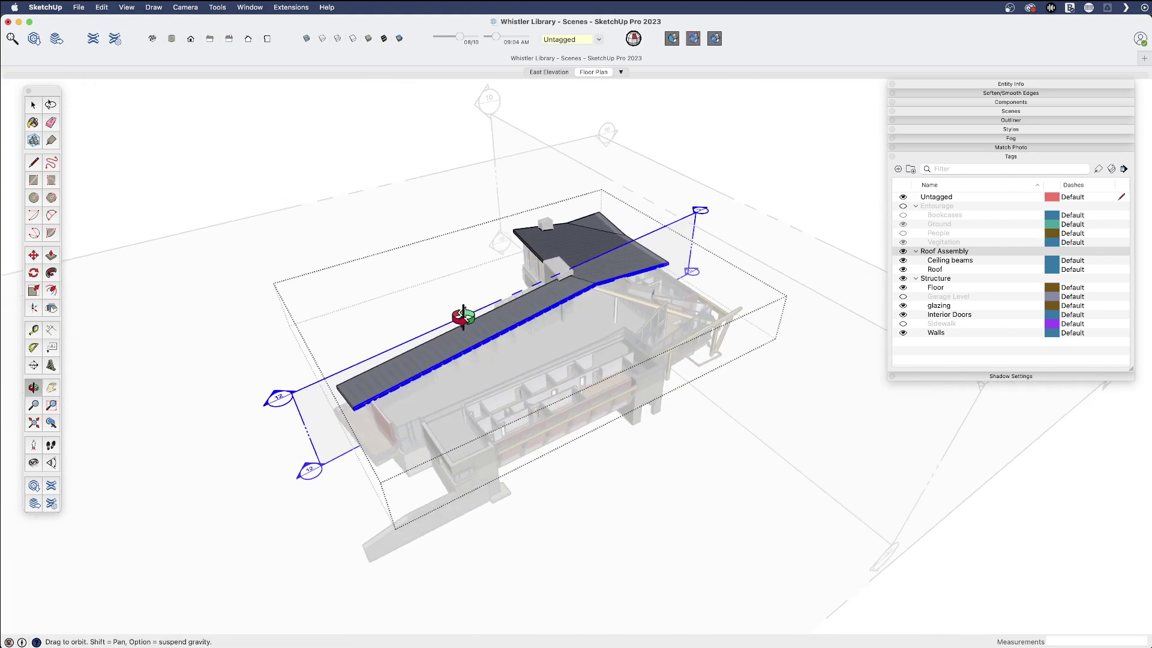
scroll(628, 257, up, 3)
scroll(548, 330, up, 5)
middle_drag(548, 330, 293, 363)
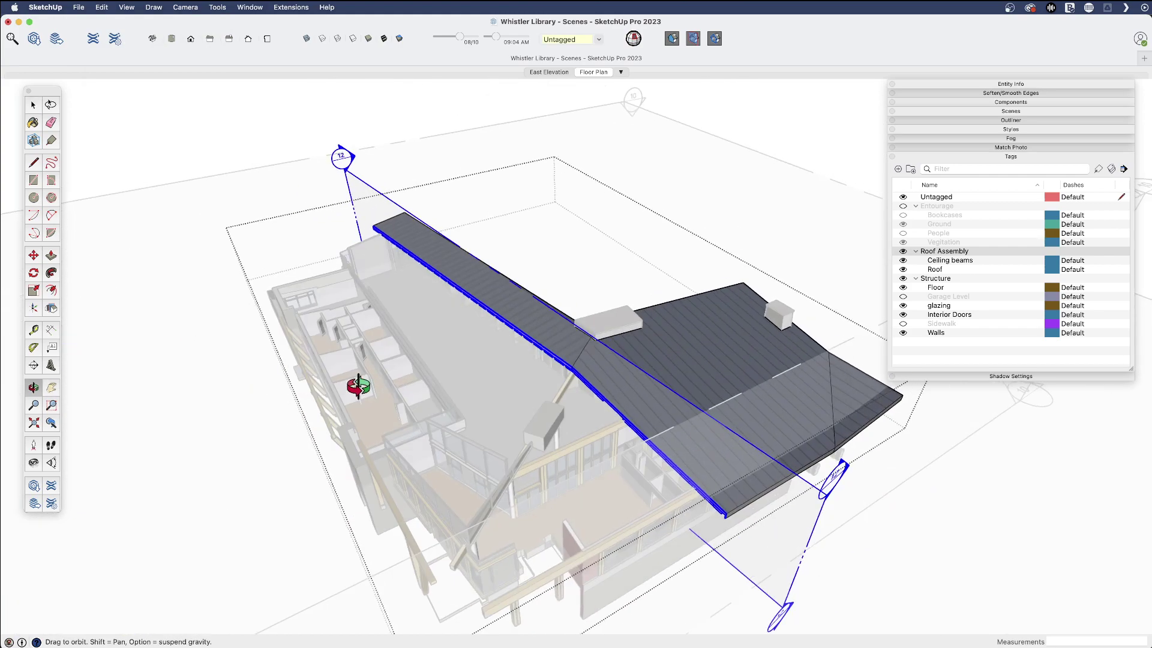
middle_drag(633, 372, 608, 398)
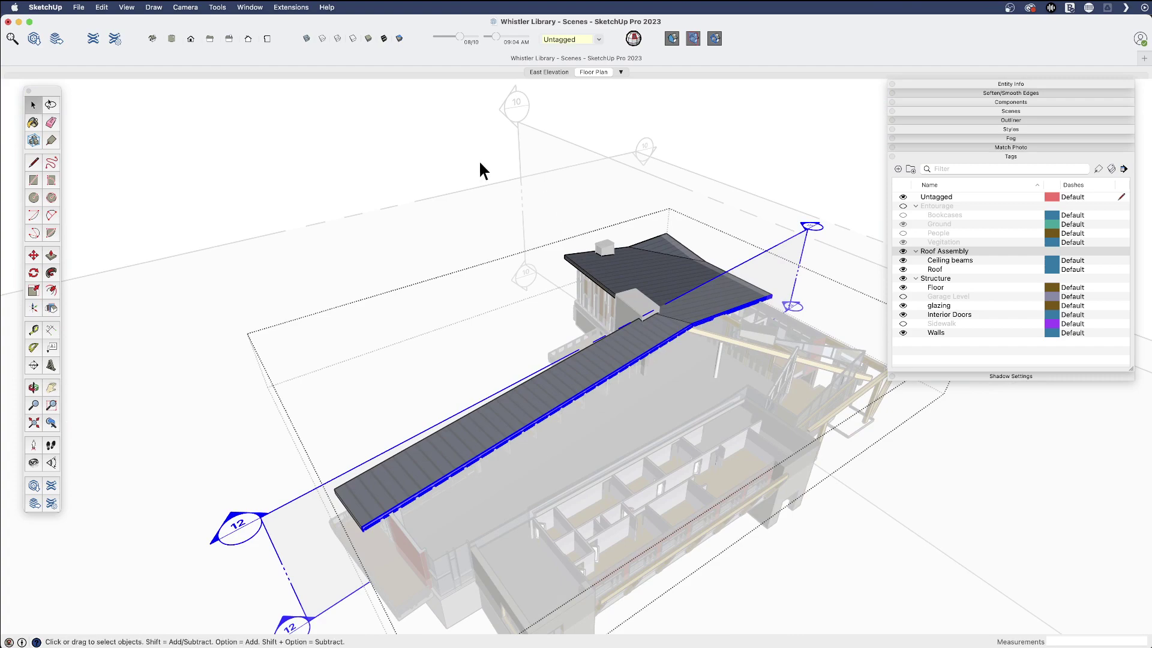
Hide the section plane markers and cast shadows on the model for 10/13 at 09:18 AM.
click(693, 41)
middle_drag(348, 363, 180, 355)
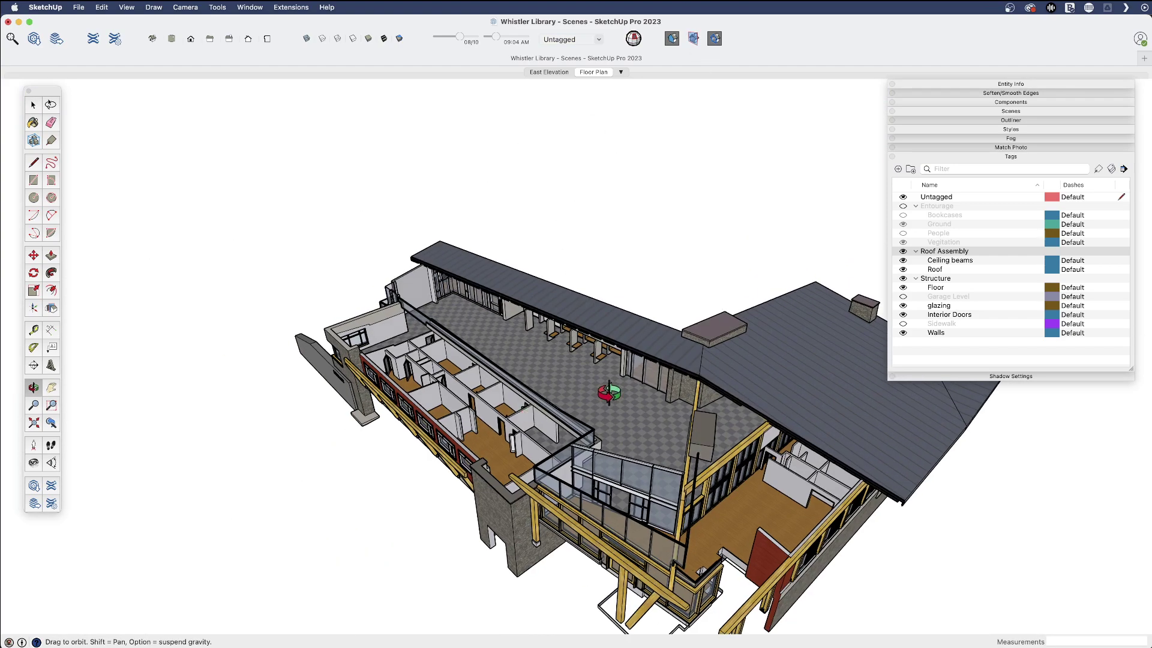
scroll(540, 437, up, 8)
middle_drag(493, 330, 549, 381)
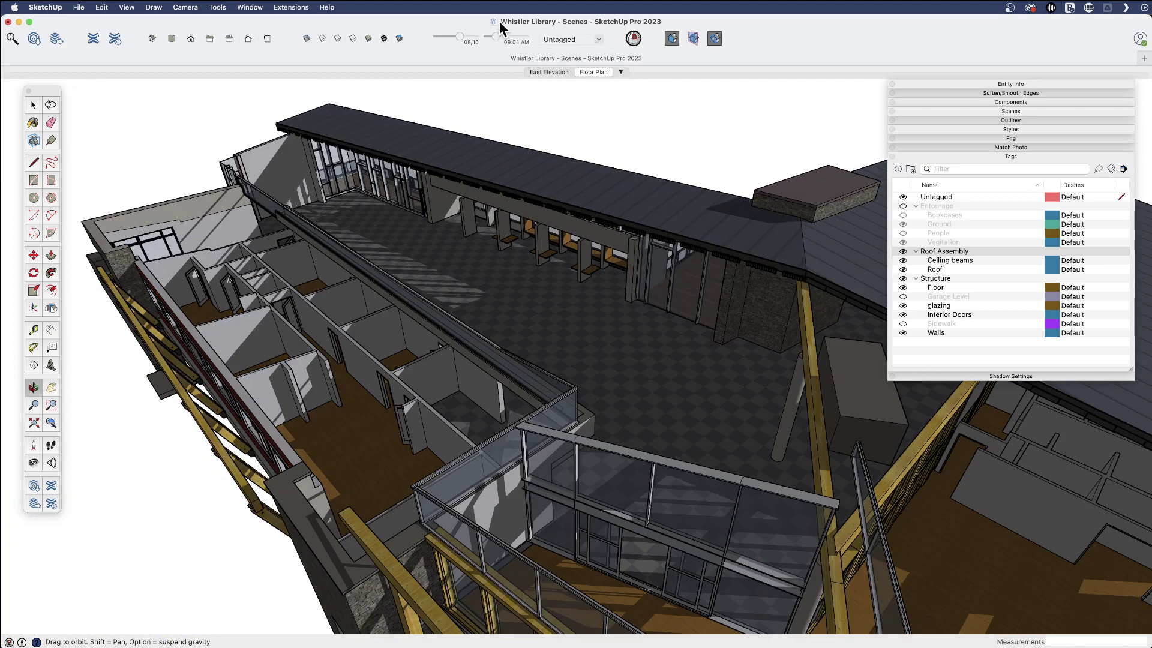
mouse_move(499, 36)
mouse_down()
mouse_move(513, 35)
mouse_move(445, 34)
mouse_move(500, 34)
mouse_up()
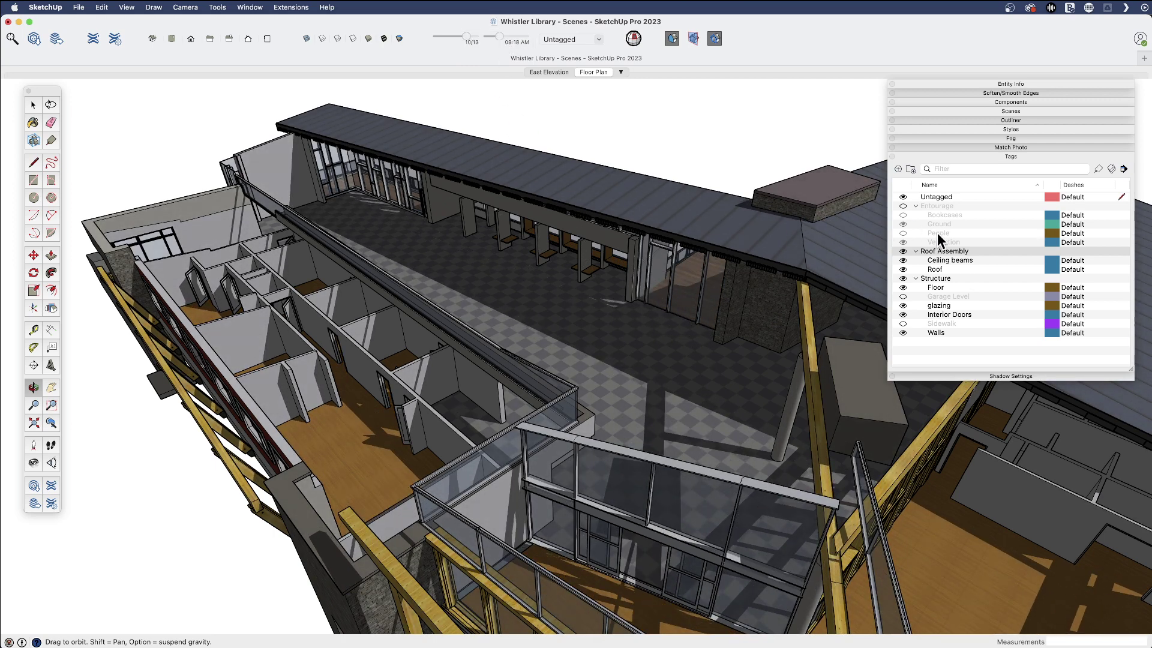
Show the Entourage tag folder together with its Bookcases and People tags.
click(903, 206)
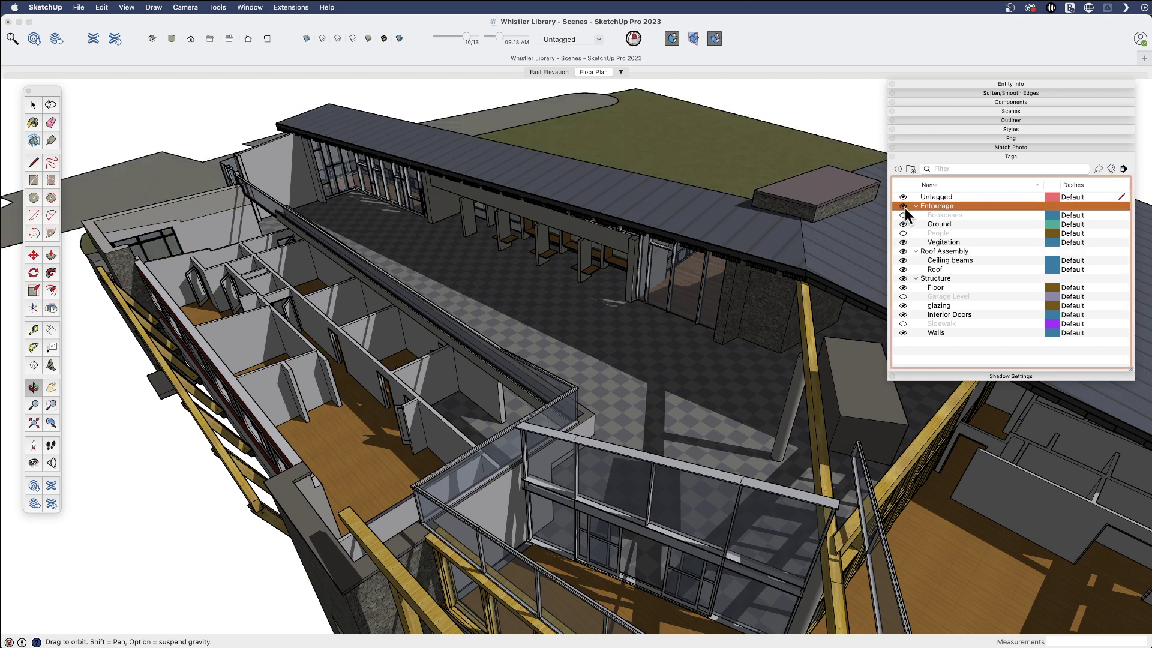
click(902, 215)
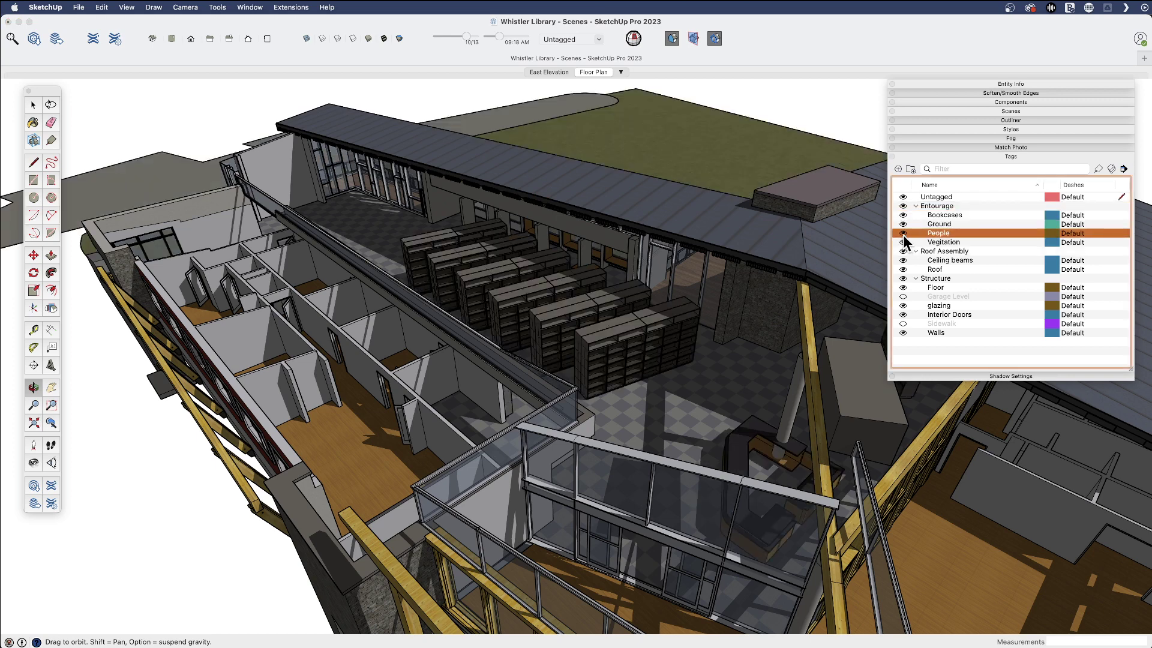
click(903, 233)
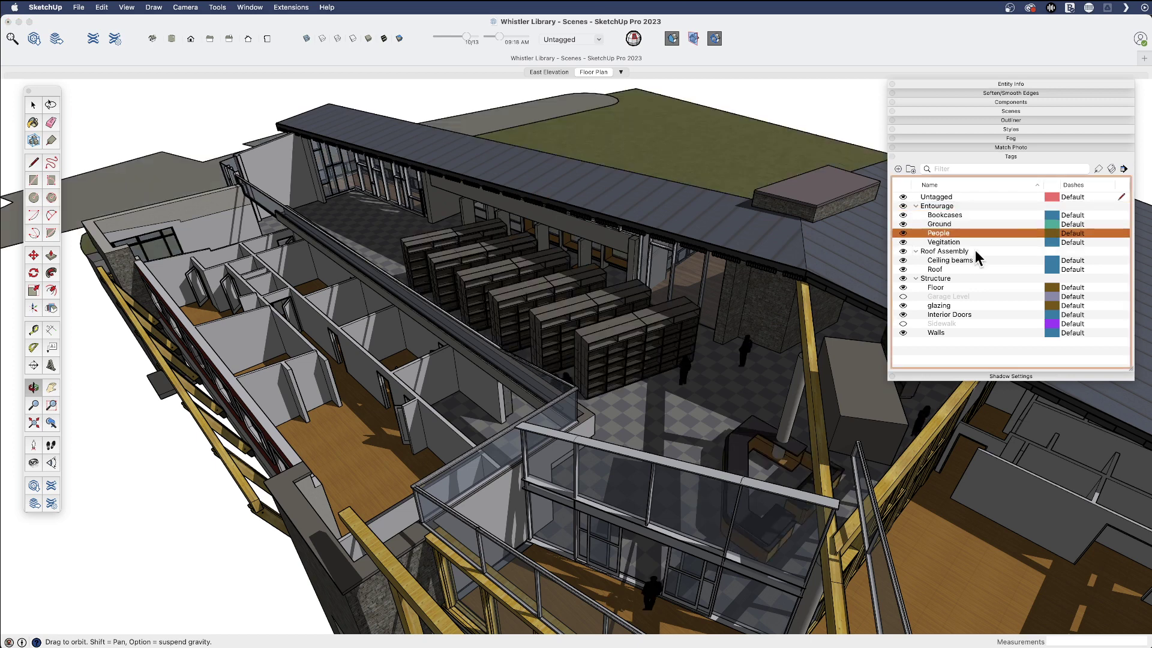
click(992, 155)
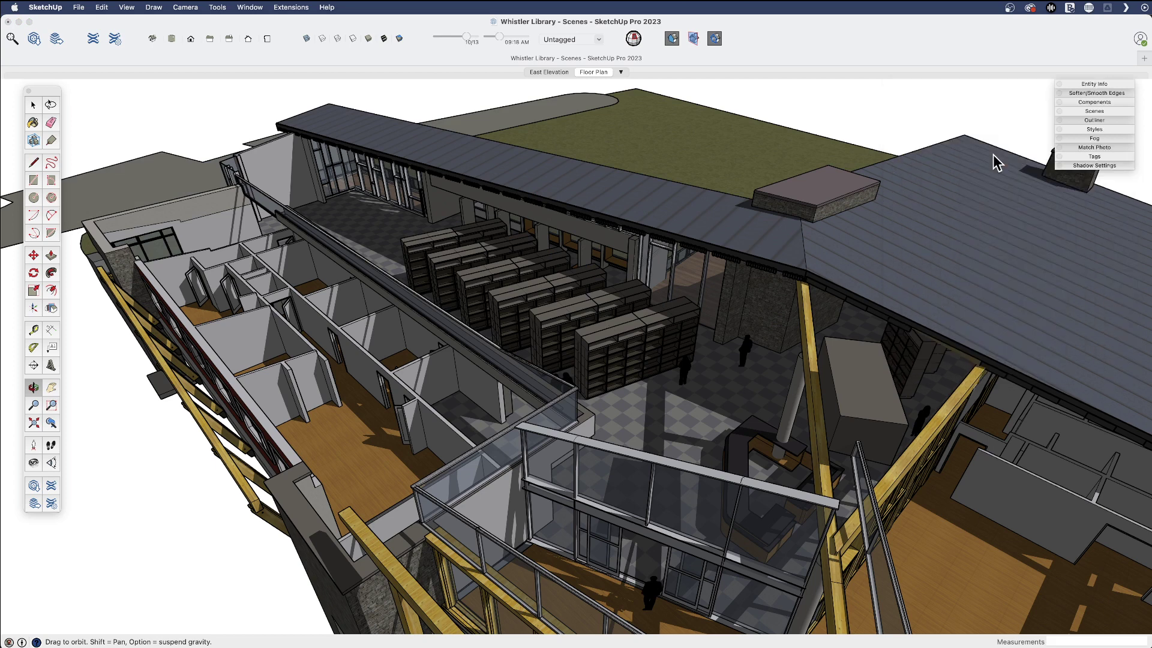
Brighten the shadowed model by setting the shadow Light to 92 and Dark to 69.
click(1096, 164)
mouse_move(1046, 234)
mouse_down()
mouse_move(1081, 222)
mouse_move(1066, 234)
mouse_up()
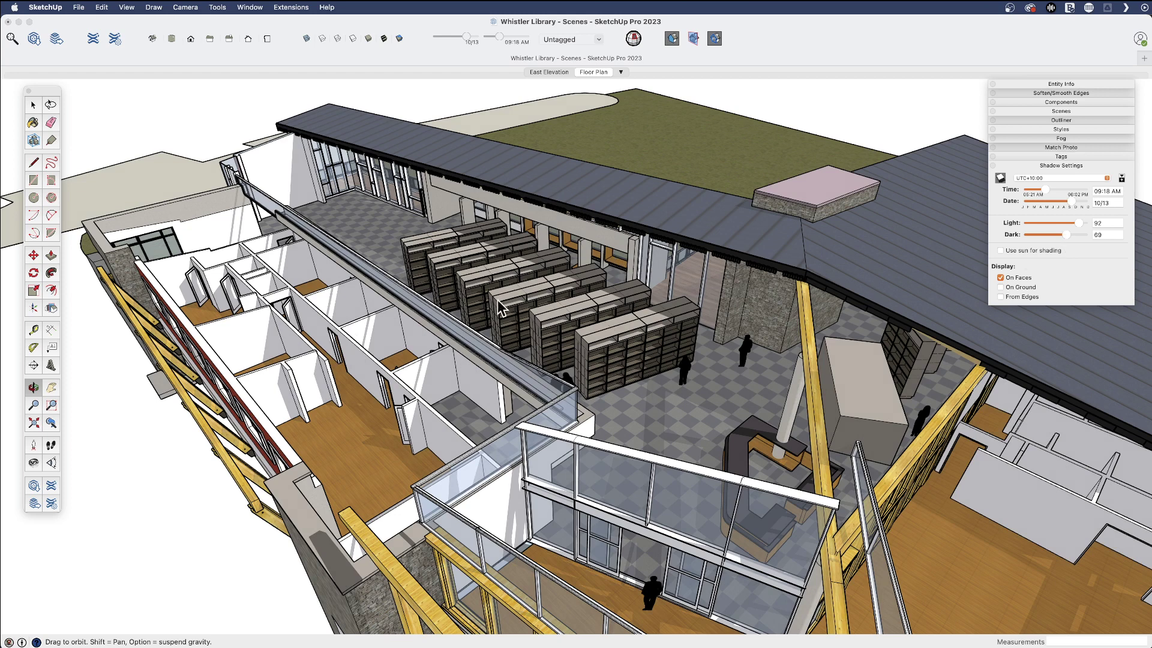
drag(520, 278, 488, 348)
key(space)
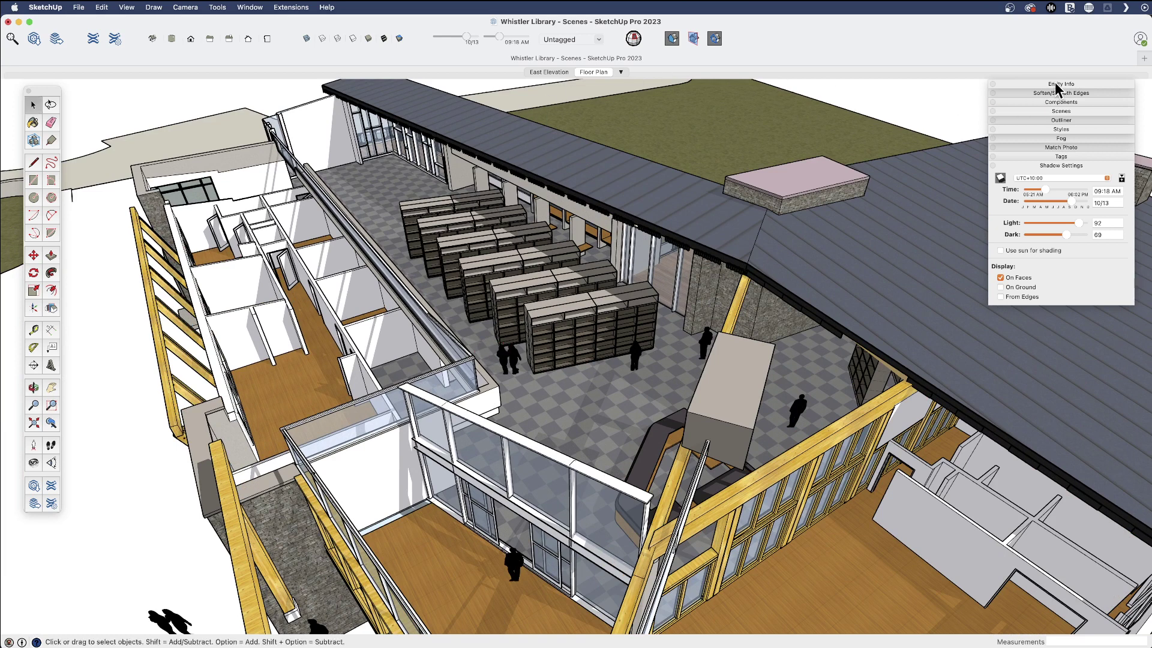
Add a new scene of the current cutaway perspective and name it Illustration view.
drag(1057, 83, 1003, 94)
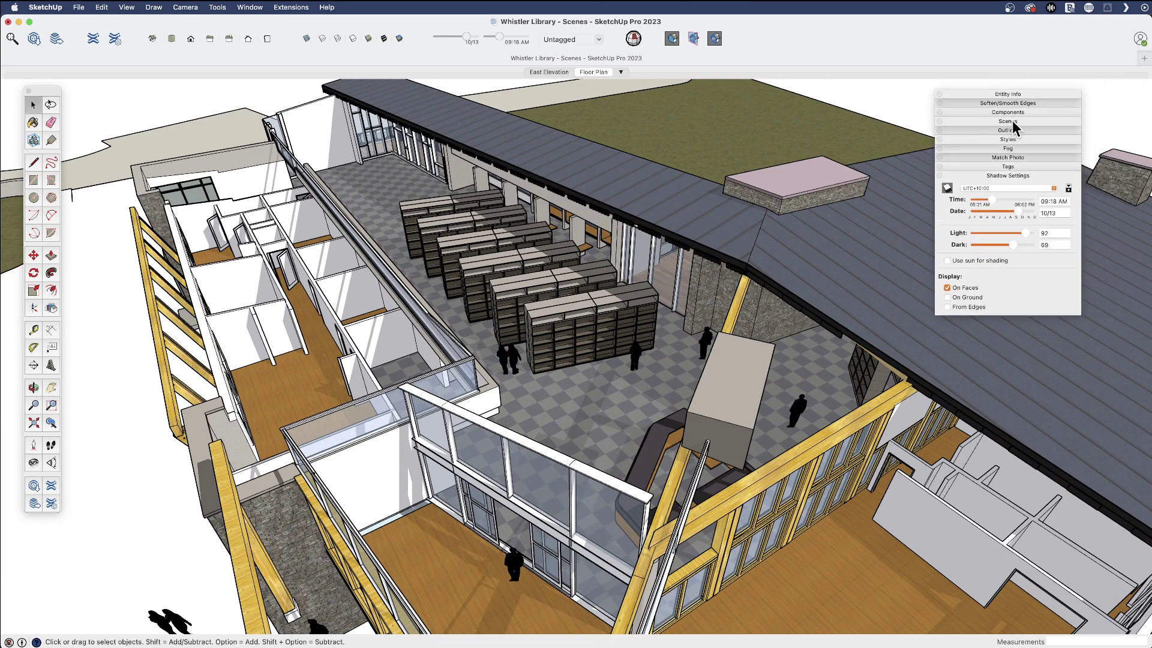
click(1008, 121)
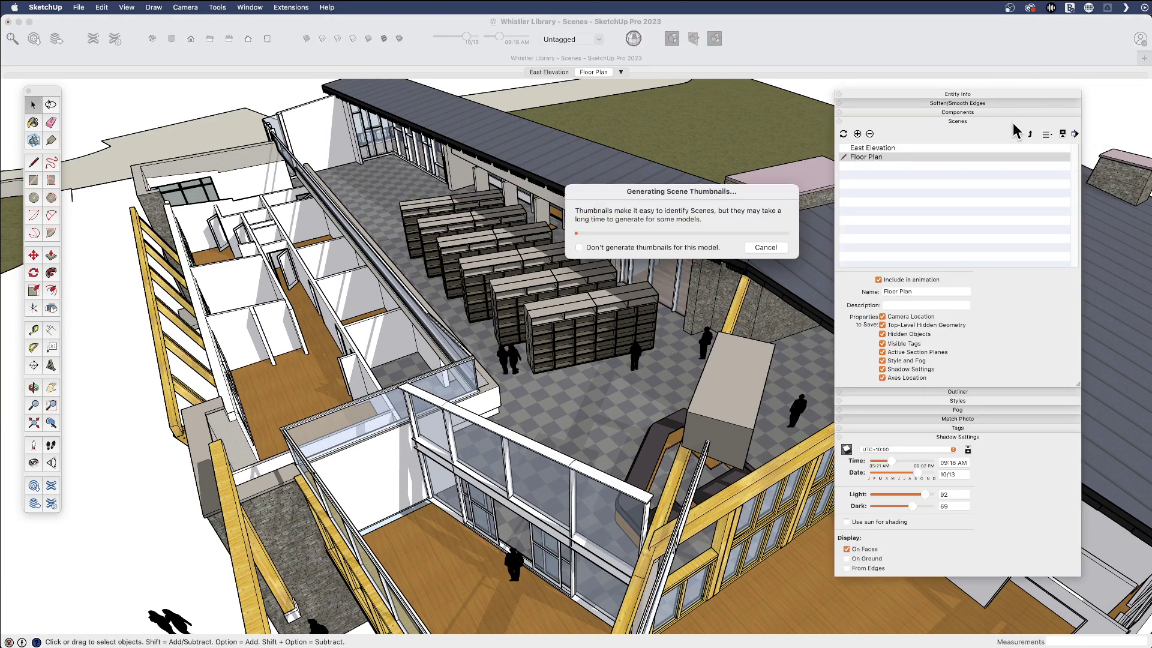
click(857, 133)
click(902, 291)
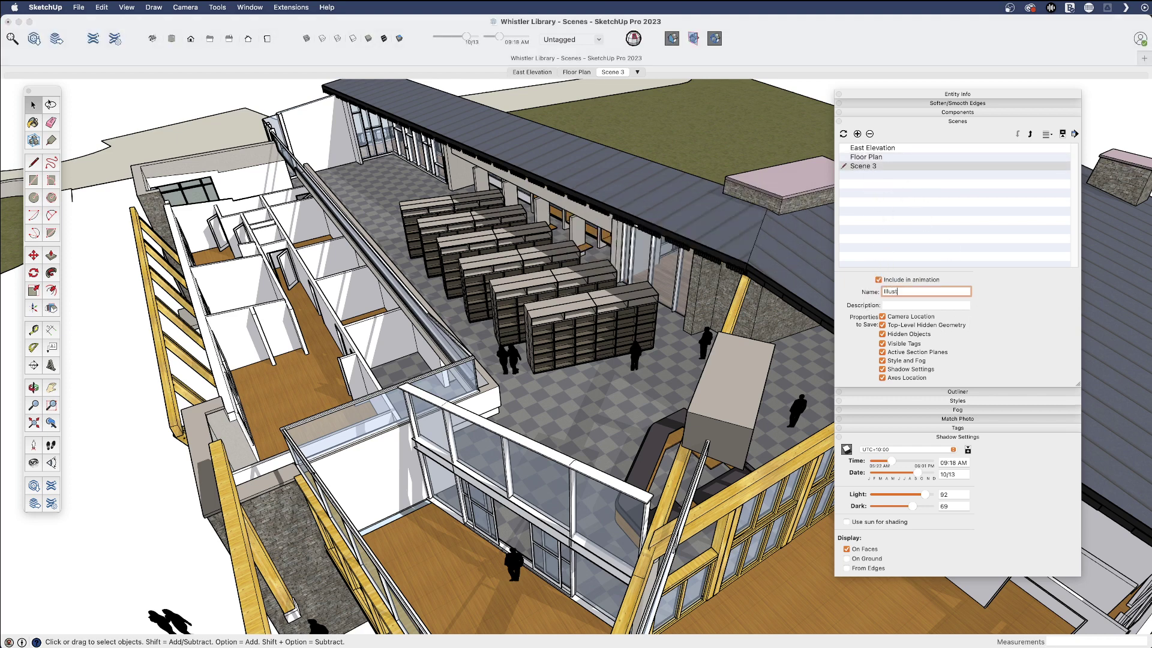
text(Illustration view)
key(Return)
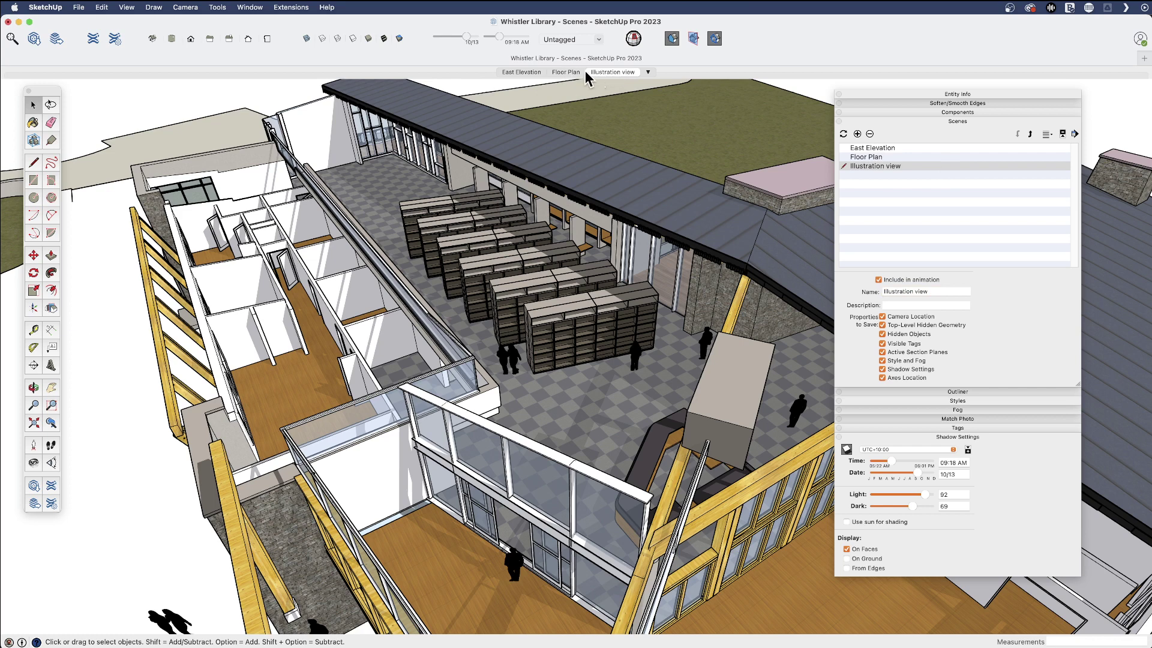
Review the saved Floor Plan, East Elevation and Illustration view scenes and examine the library interior in the cutaway.
click(567, 72)
click(531, 72)
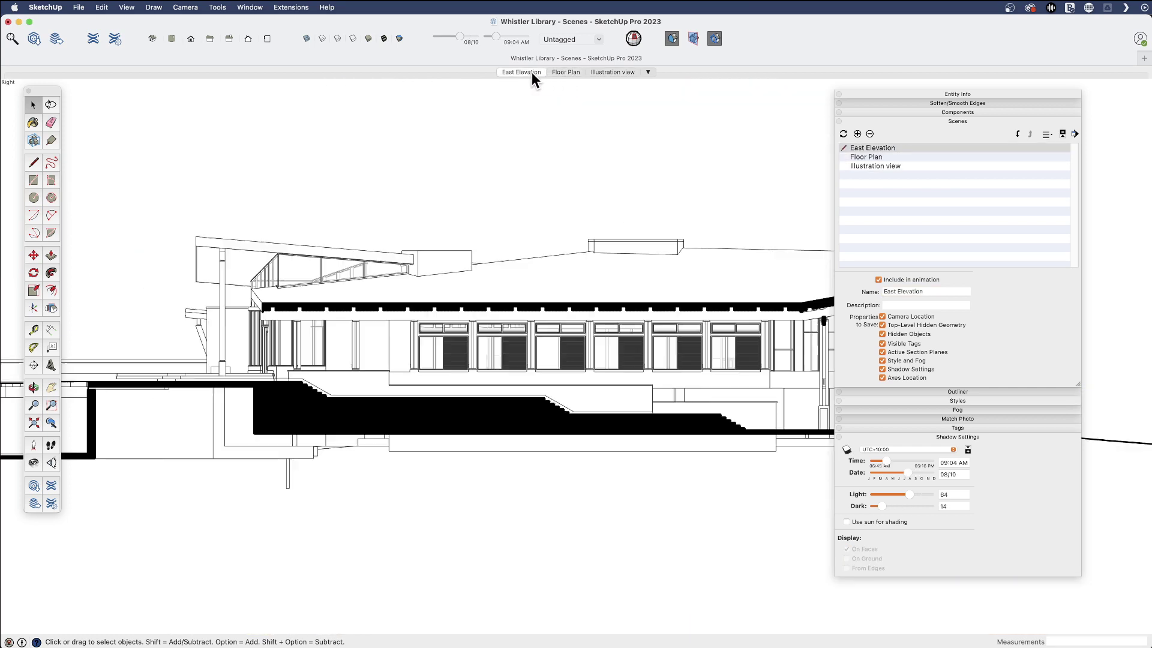
key(Page_Down)
click(597, 72)
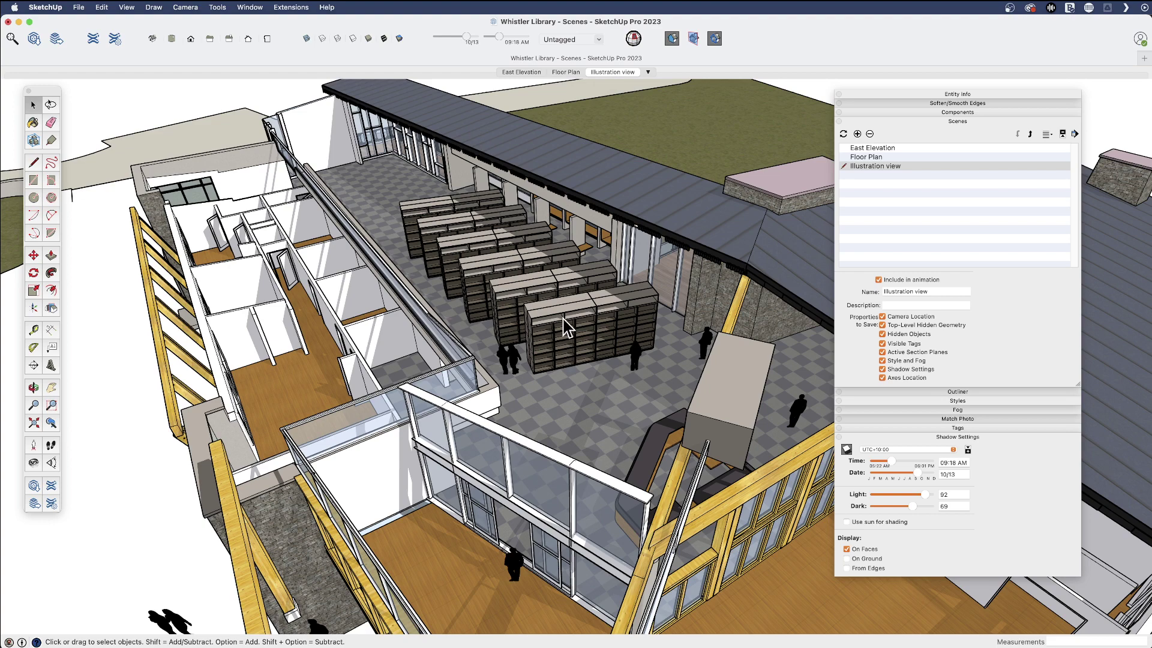
middle_drag(567, 328, 504, 343)
middle_drag(524, 325, 630, 334)
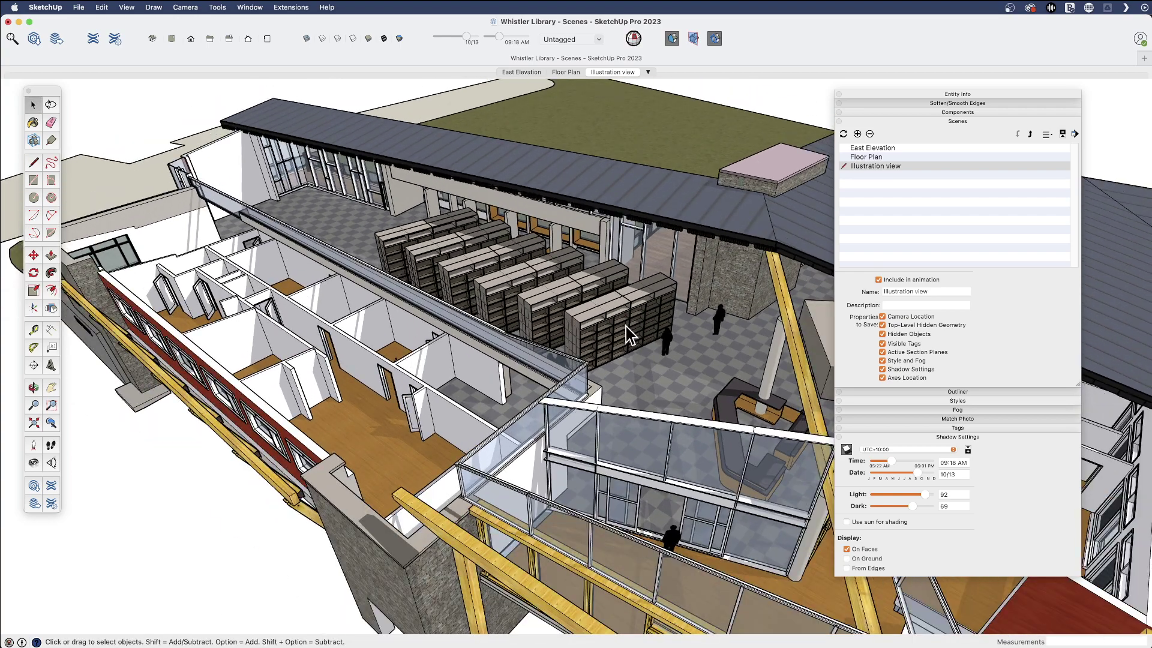